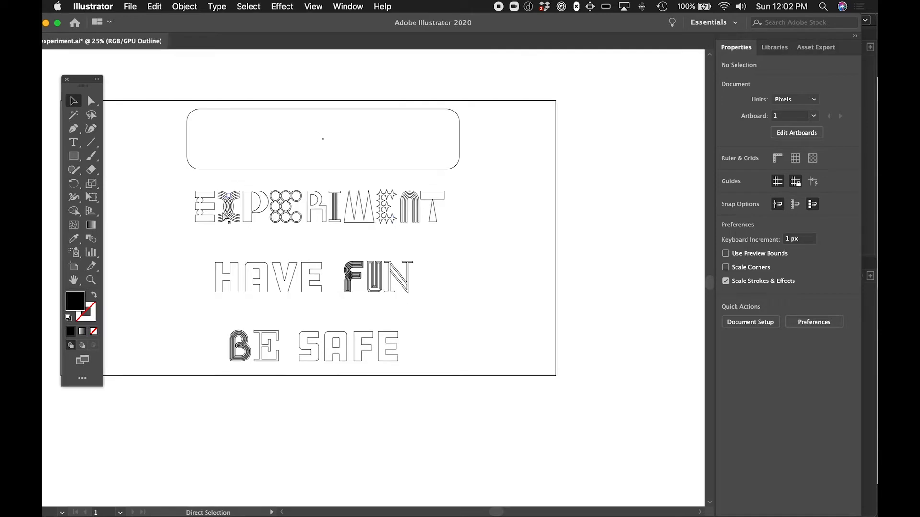
- Show the artwork in preview mode, move the rounded rectangle down over the EXPERIMENT lettering, and return it above the word
key("super+y")
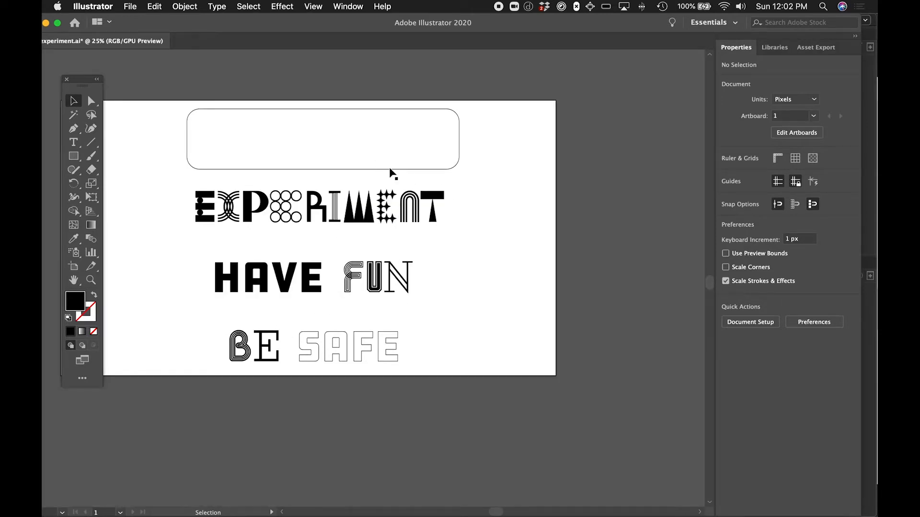
left_click_drag(418, 169, 420, 234, "shift")
left_click(460, 238)
left_click(437, 239)
left_click_drag(437, 238, 440, 172)
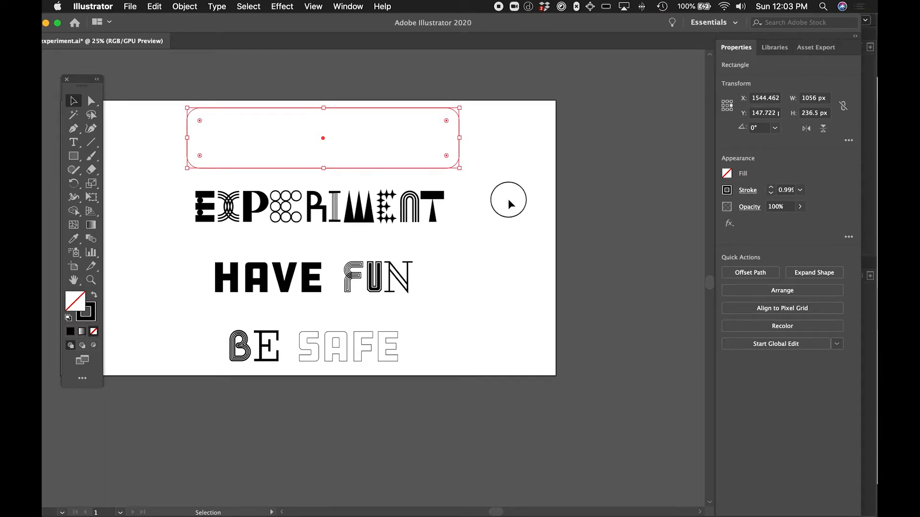
left_click(464, 164)
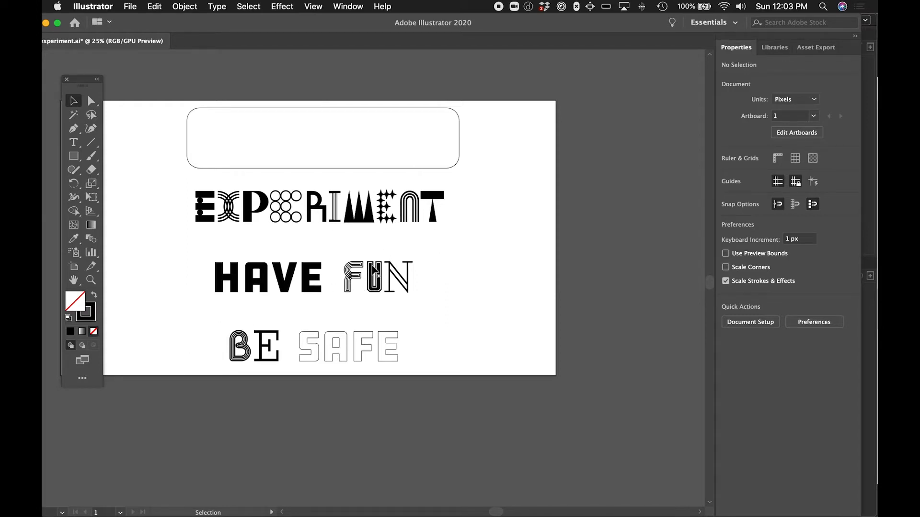
- Compare the lettering artwork in outline and preview views to examine its vector paths
left_click_drag(289, 26, 307, 30)
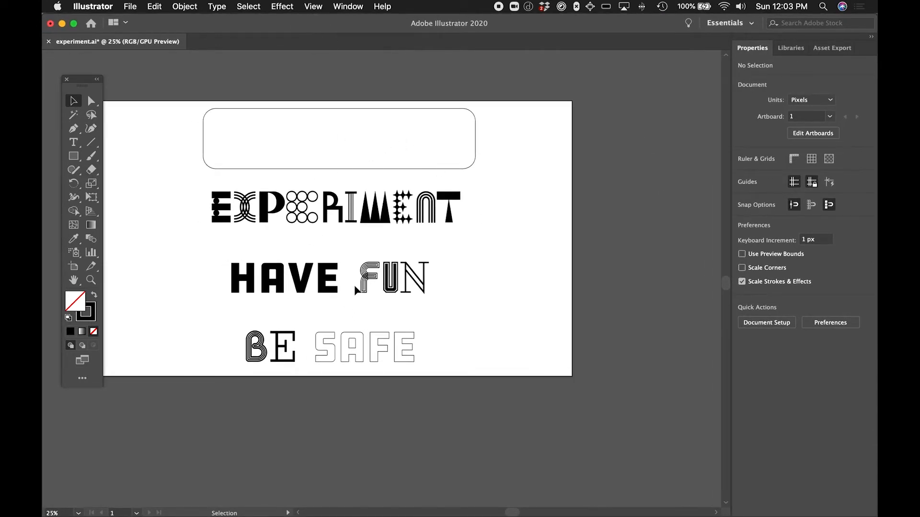
key("super+y")
key("super+y")
key("super+y")
- Switch to Cinema 4D and open the experiment.ai file
key("super+Tab")
key("super+Tab")
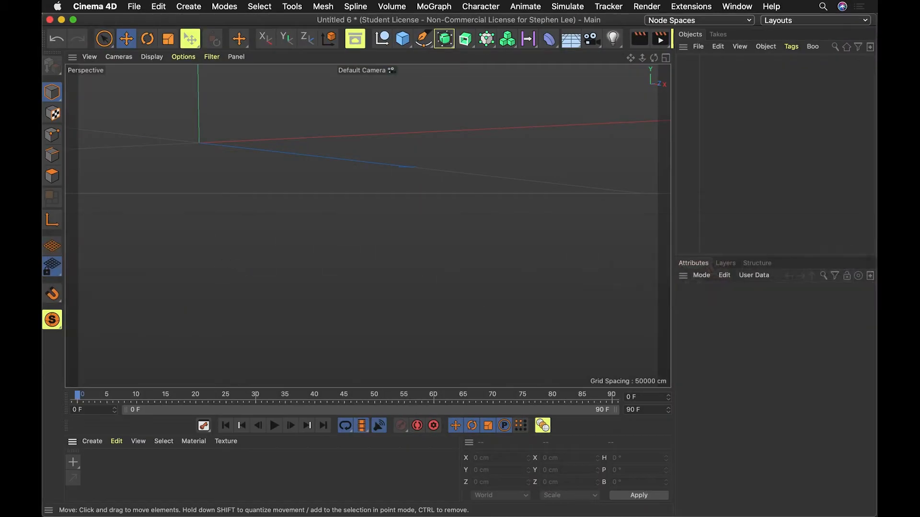
left_click(699, 47)
left_click(707, 65)
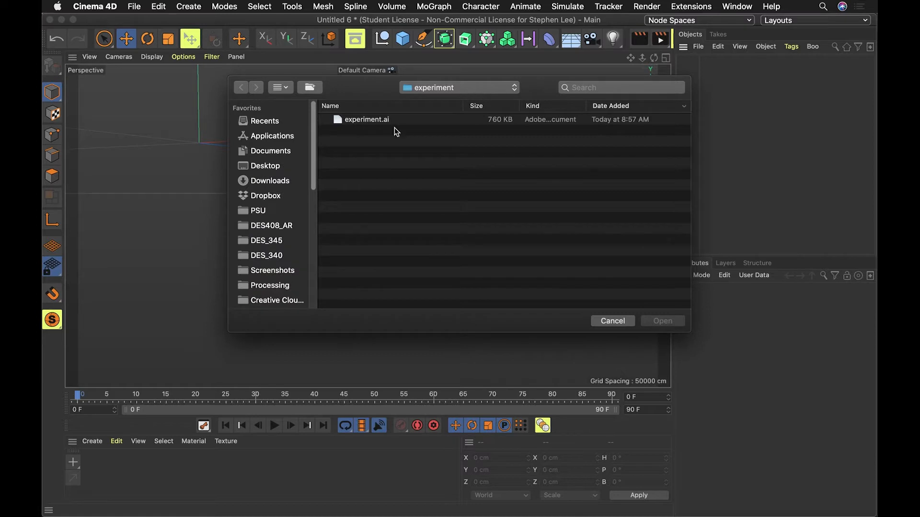
left_click(390, 121)
left_click(662, 321)
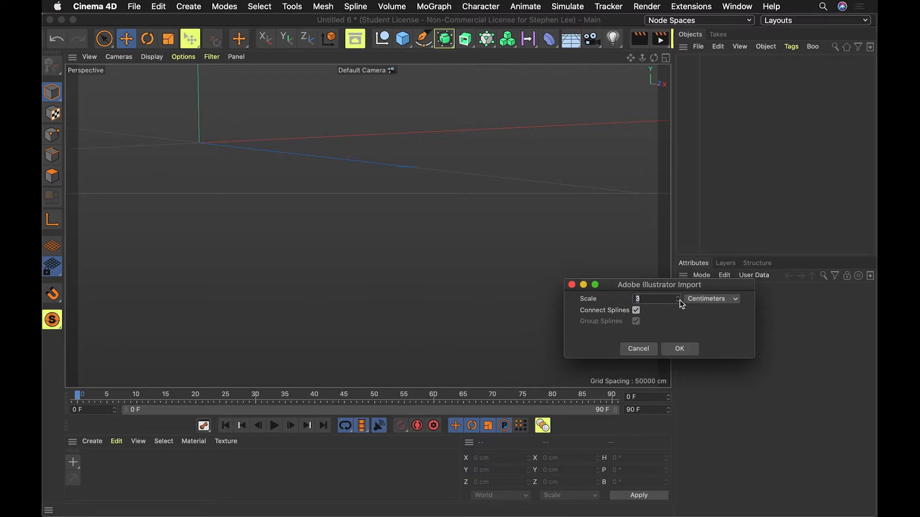
- Import the Illustrator artwork at a scale of 3 centimeters
type("3.1")
key("Return")
type("3")
left_click(684, 351)
left_click_drag(652, 301, 606, 289)
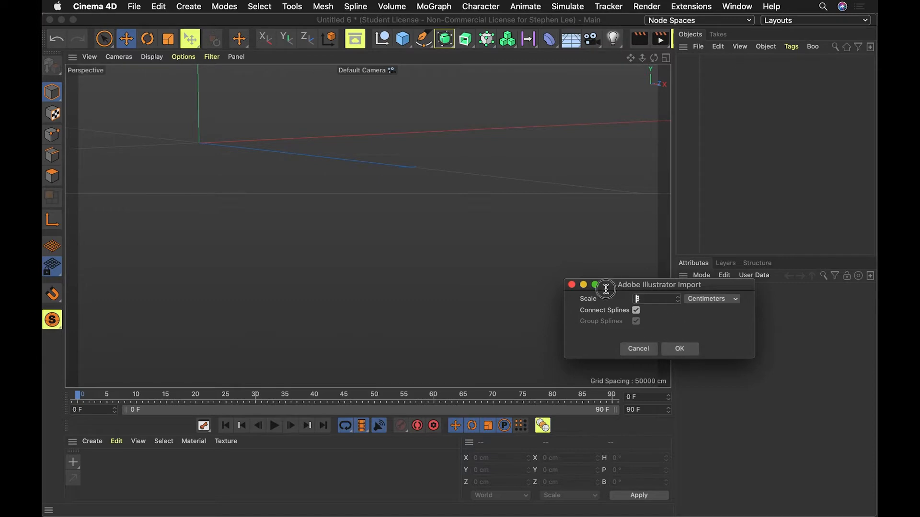
left_click(687, 355)
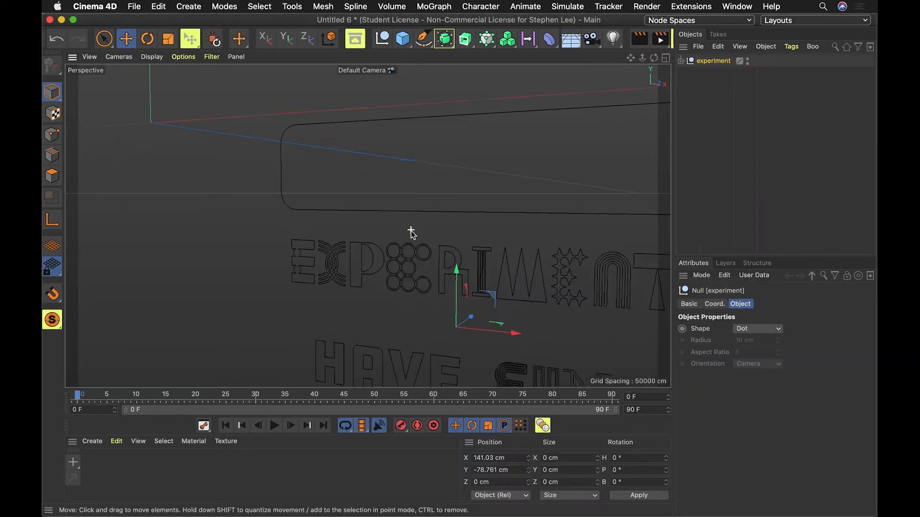
- Move the imported experiment null straight up to a Y position of about 64 cm
scroll(412, 233, "down", 8)
middle_click_drag(434, 244, 446, 279, "alt")
left_click_drag(439, 246, 438, 102)
left_click_drag(491, 246, 533, 236, "alt")
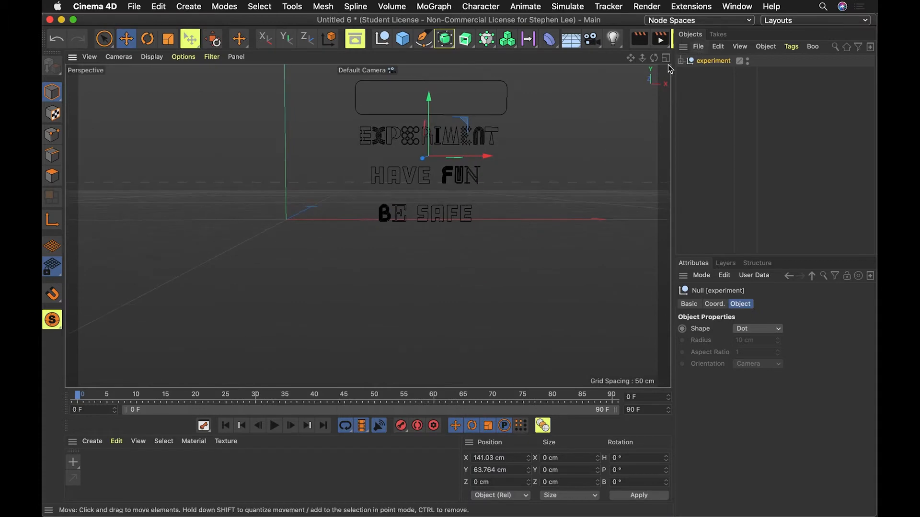
- Expand the experiment null and select its paths one by one to identify the shape each represents
left_click(681, 61)
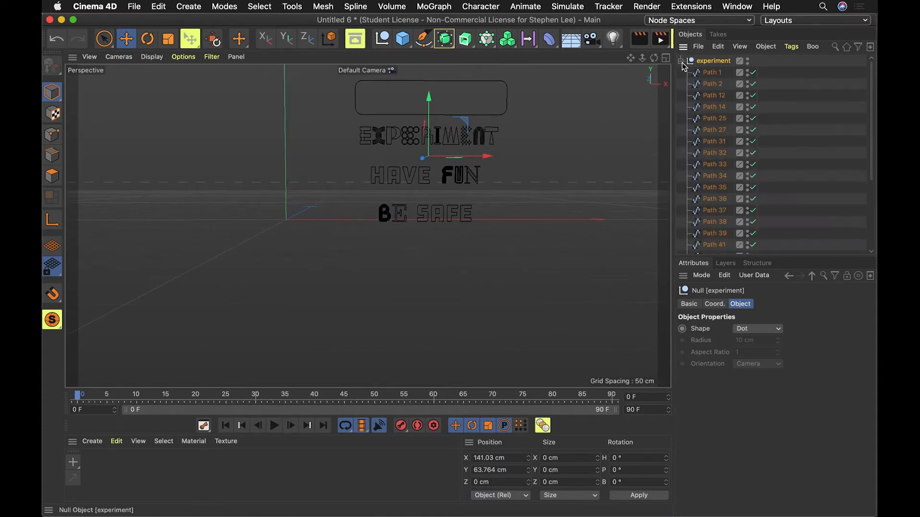
left_click(713, 84)
left_click(712, 95)
left_click(714, 107)
left_click(714, 118)
left_click(715, 130)
left_click(714, 141)
left_click(714, 153)
left_click(713, 164)
left_click(711, 178)
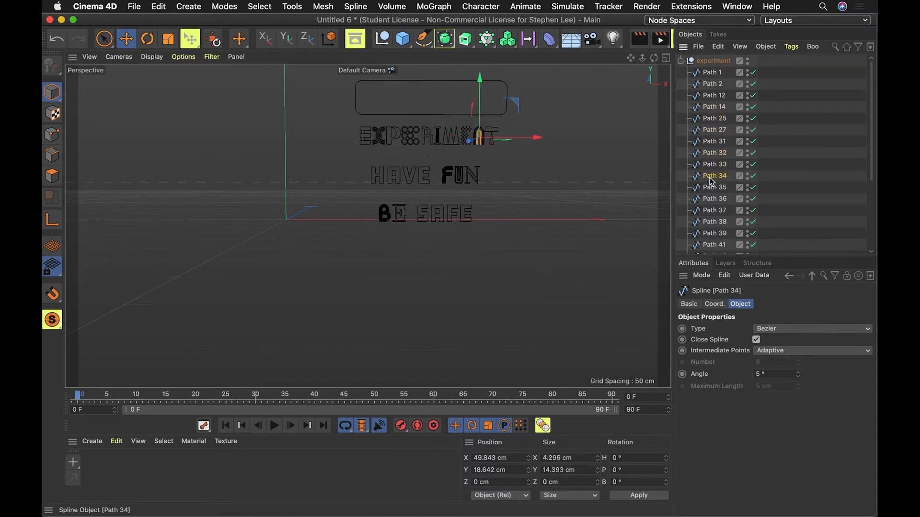
left_click(710, 188)
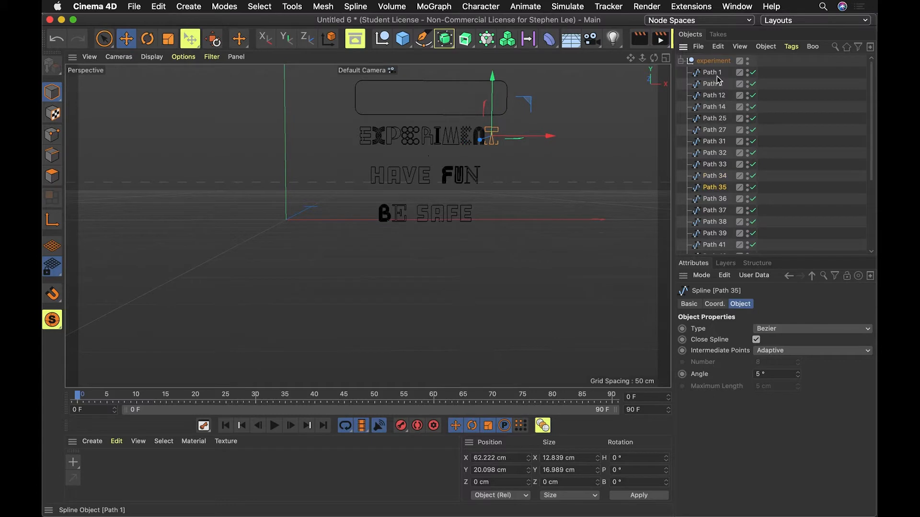
left_click(712, 199)
- Rename Path 37, the rounded rectangle outline above the lettering, as rectangle
left_click(713, 211)
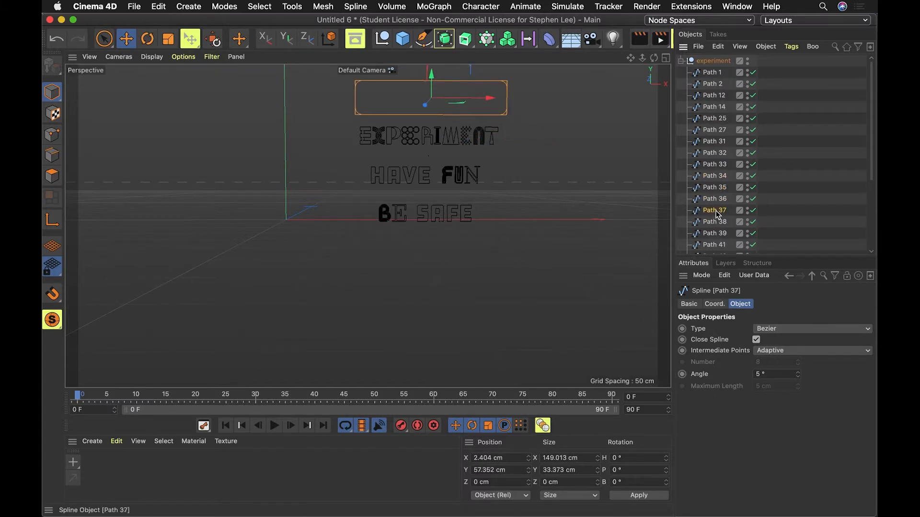
double_click(715, 212)
type("recta")
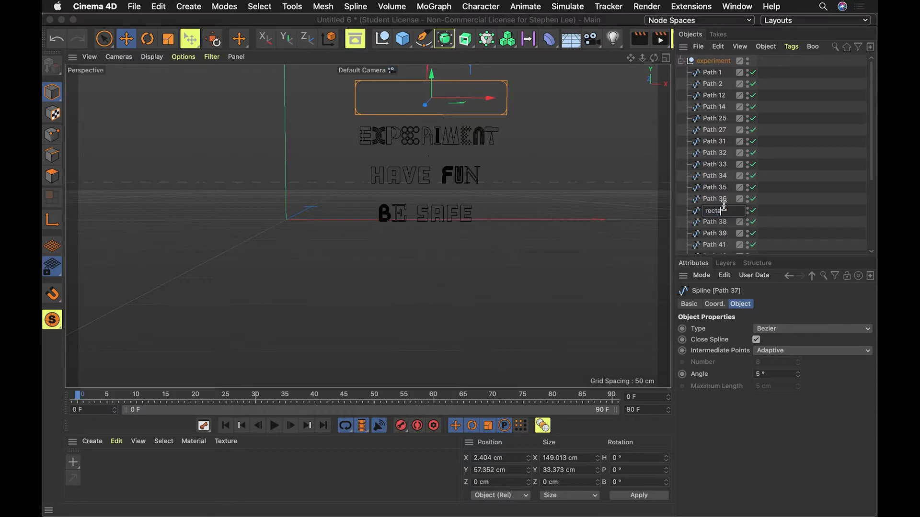
key("Return")
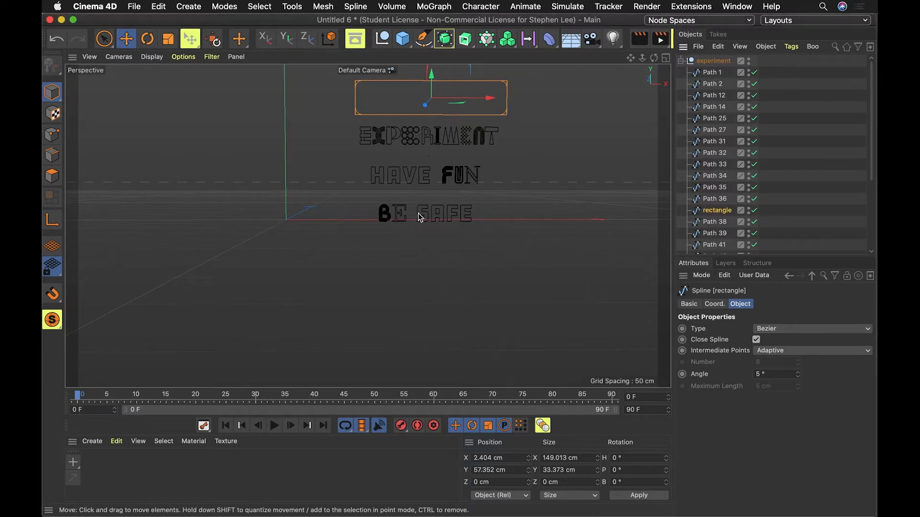
- Select the paths after rectangle one by one to identify which ones form the words HAVE FUN
scroll(410, 211, "up", 1)
scroll(716, 192, "down", 1)
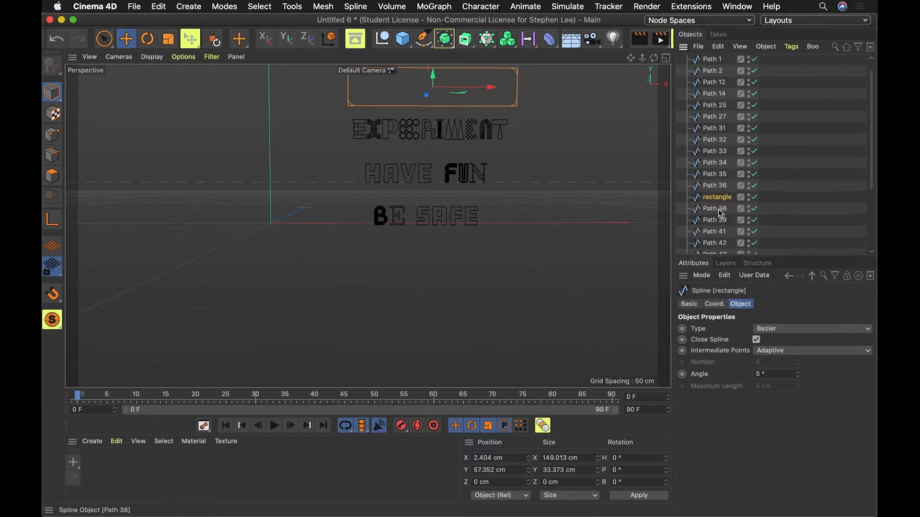
left_click(719, 209)
left_click(716, 220)
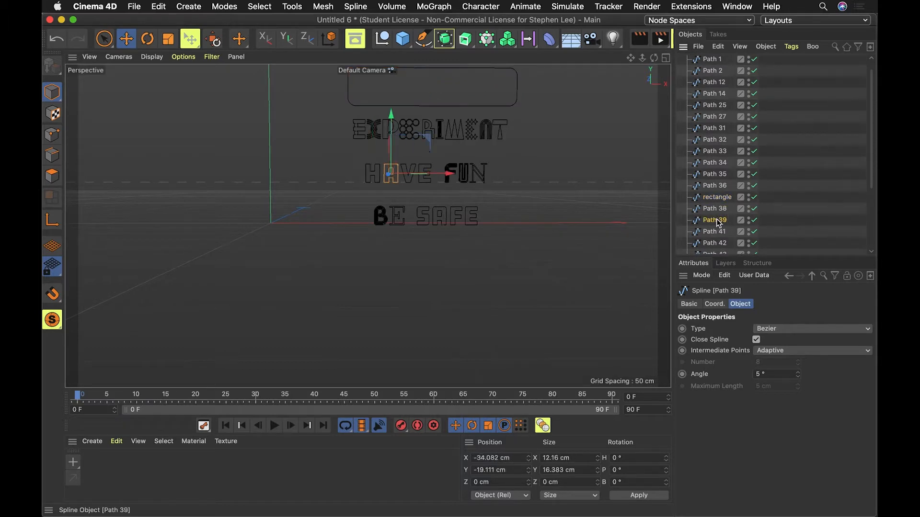
left_click(717, 232)
scroll(719, 235, "down", 2)
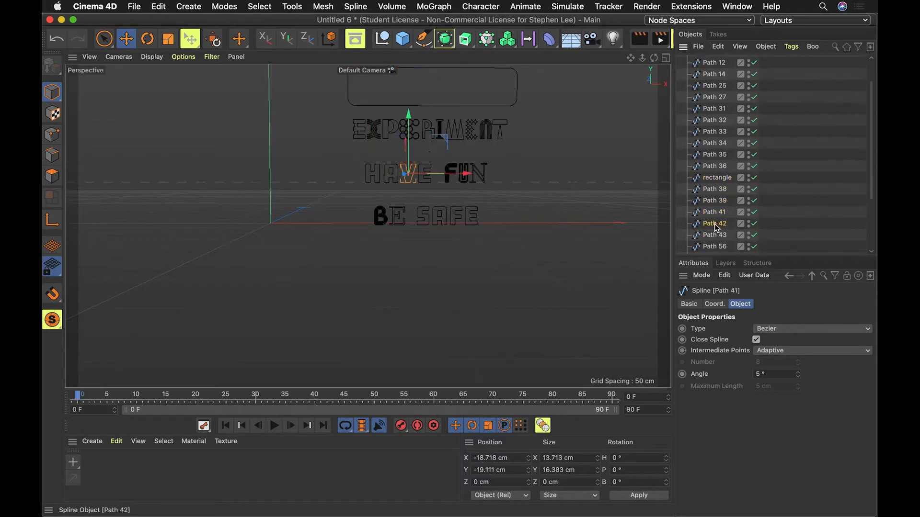
left_click(718, 235)
scroll(720, 240, "down", 1)
left_click(719, 240)
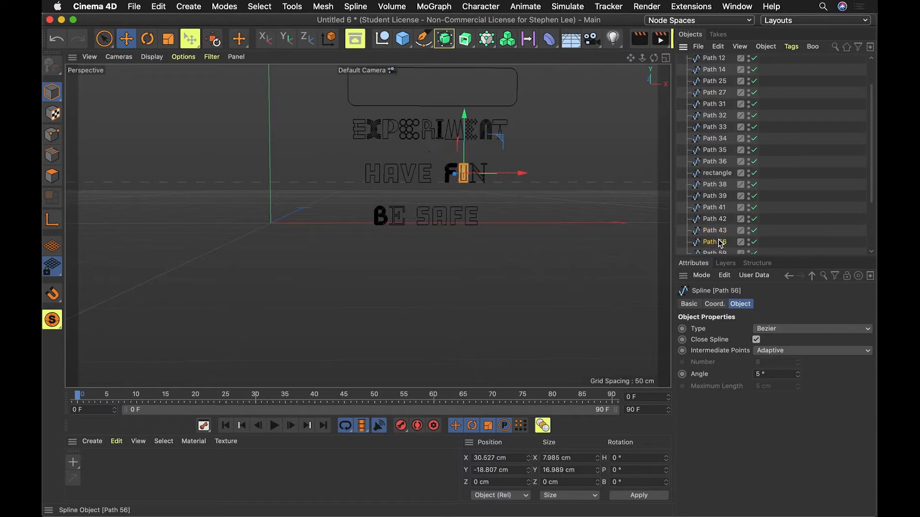
scroll(719, 244, "down", 1)
left_click(720, 248)
scroll(721, 249, "down", 1)
scroll(721, 249, "down", 1)
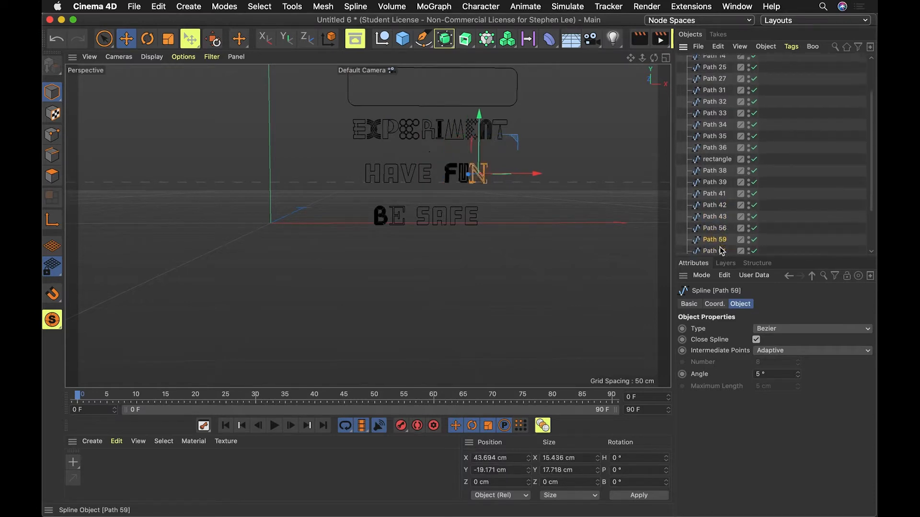
left_click(721, 248)
left_click(721, 239)
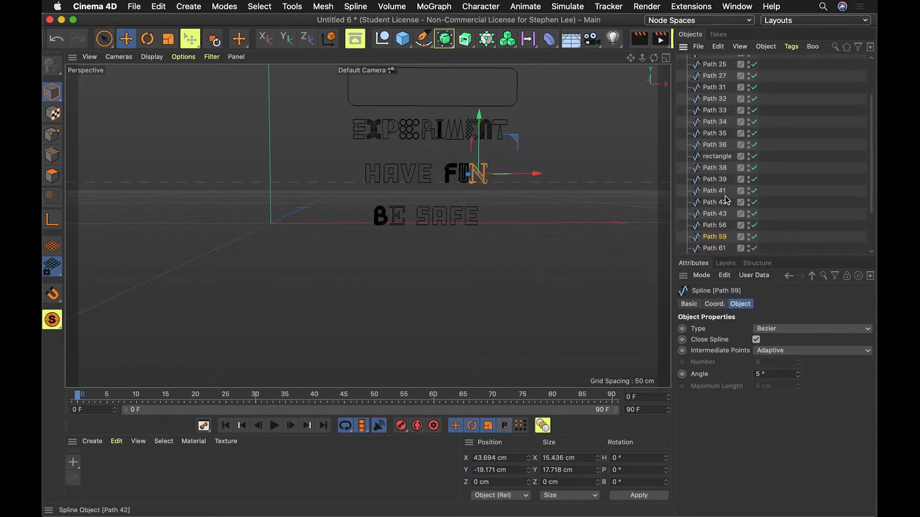
- Select Path 38 through Path 59 and group them under a null
left_click(721, 167, "shift")
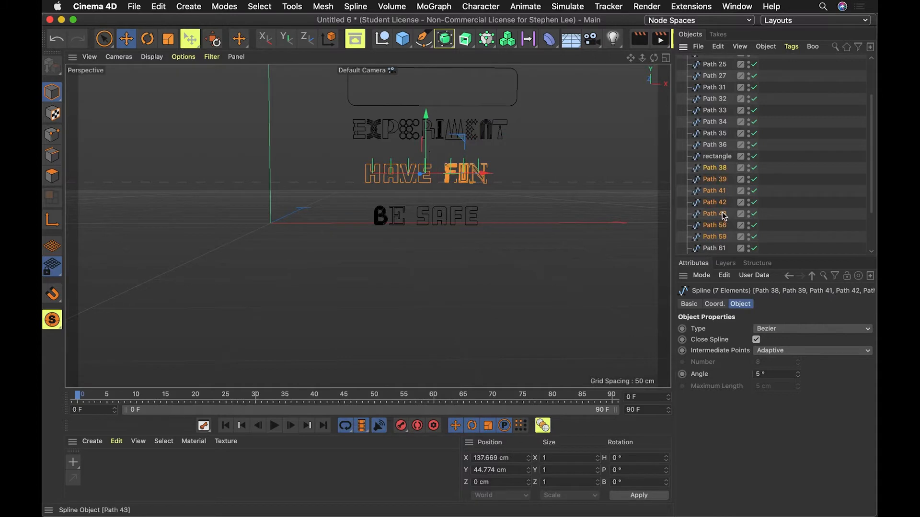
left_click(712, 170)
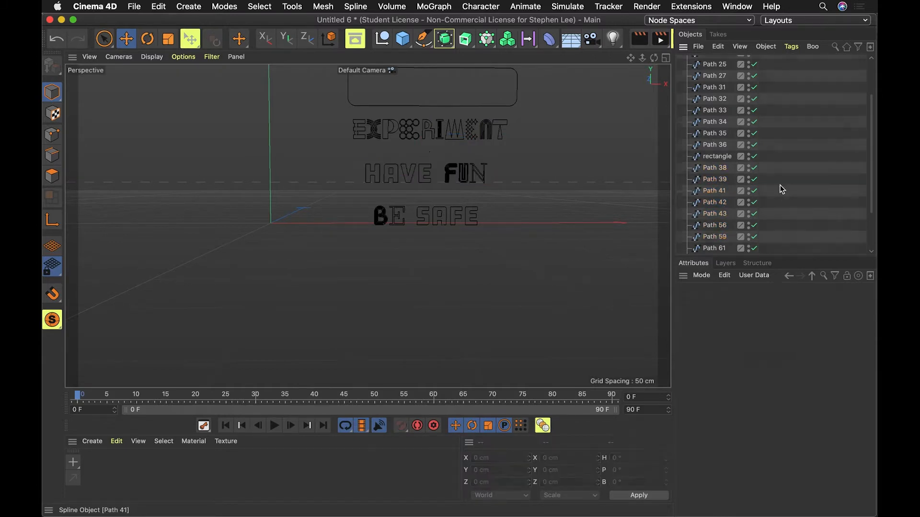
left_click(722, 238, "shift")
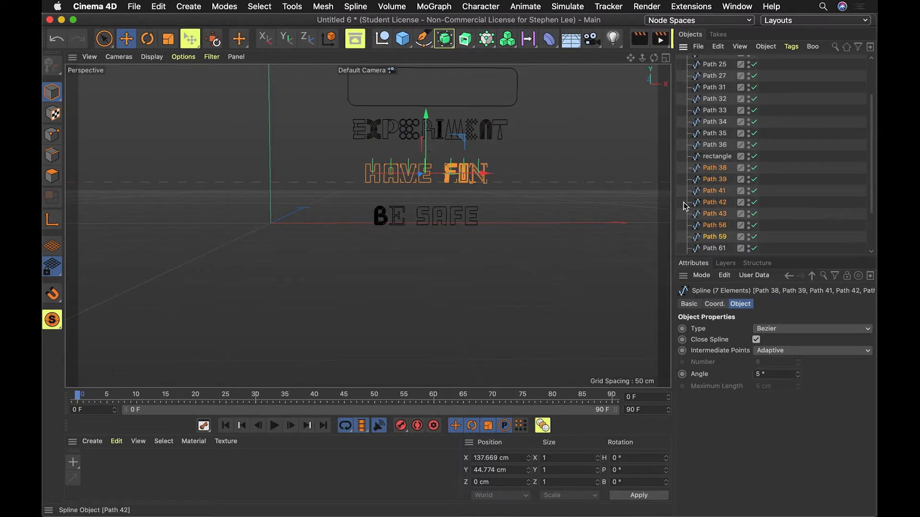
key("alt+g")
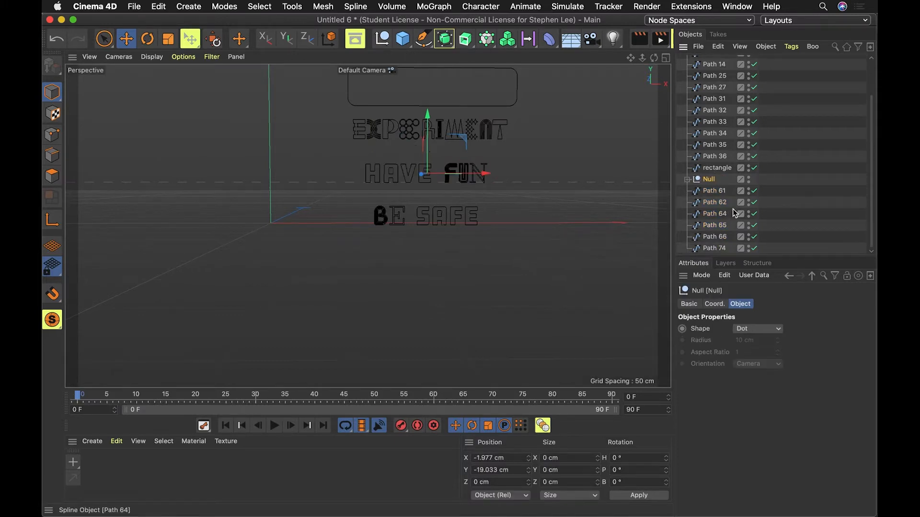
- Check the contents of the new null and rename it as have fun
left_click(688, 180)
left_click(688, 179)
double_click(711, 179)
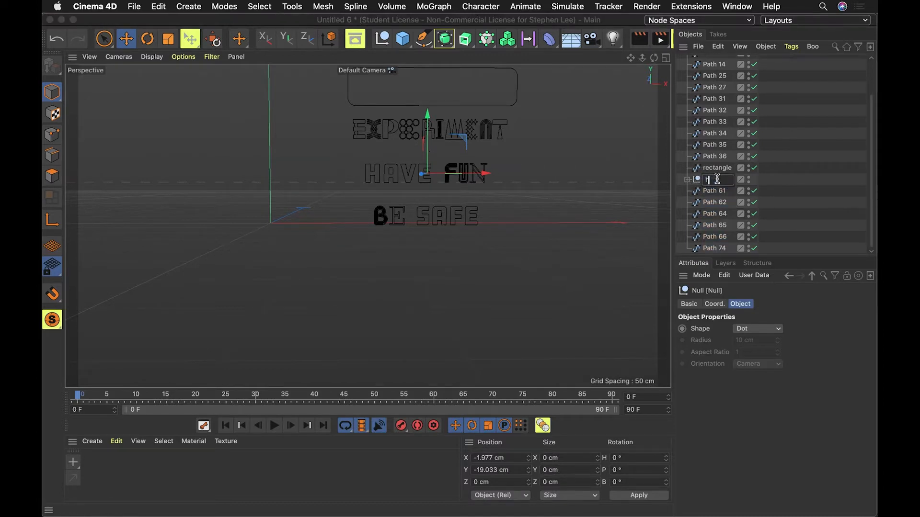
key("Return")
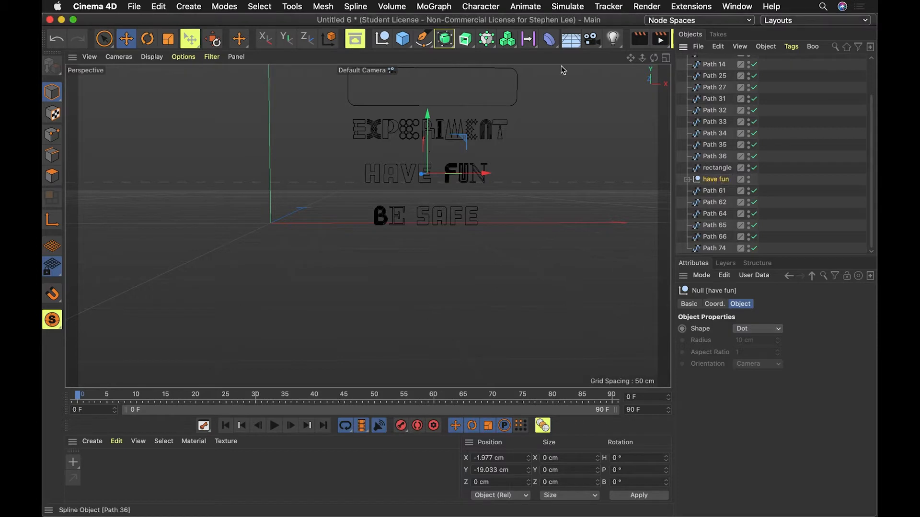
- Group Path 61 through Path 74 under a null and rename it as be safe
left_click(713, 190)
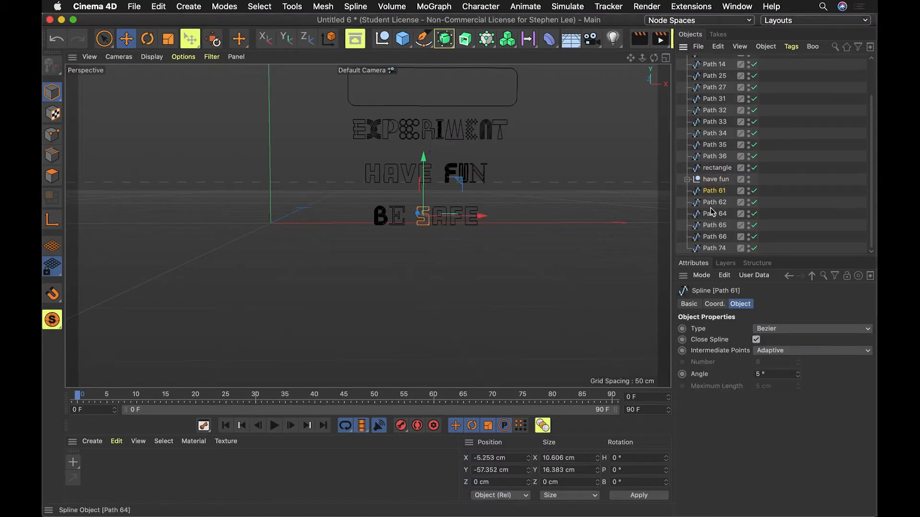
left_click(712, 248, "shift")
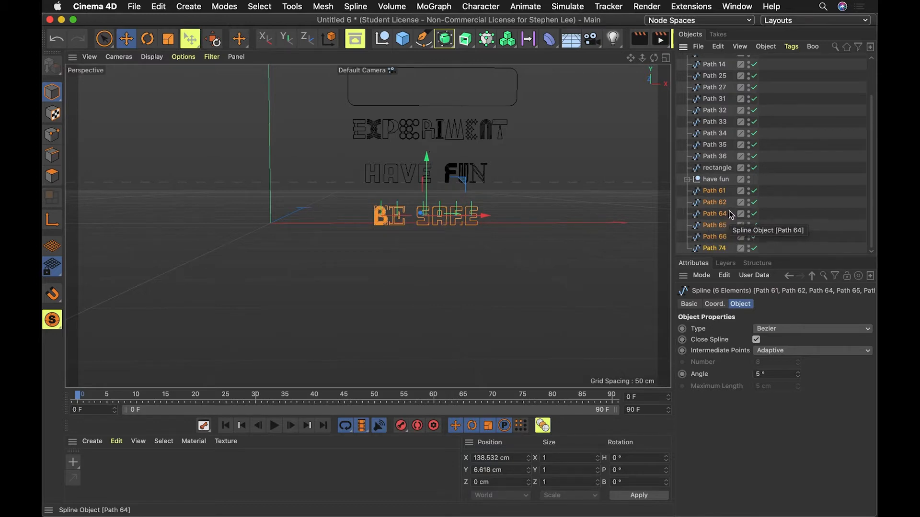
key("alt+g")
double_click(711, 234)
type("be safe")
key("Return")
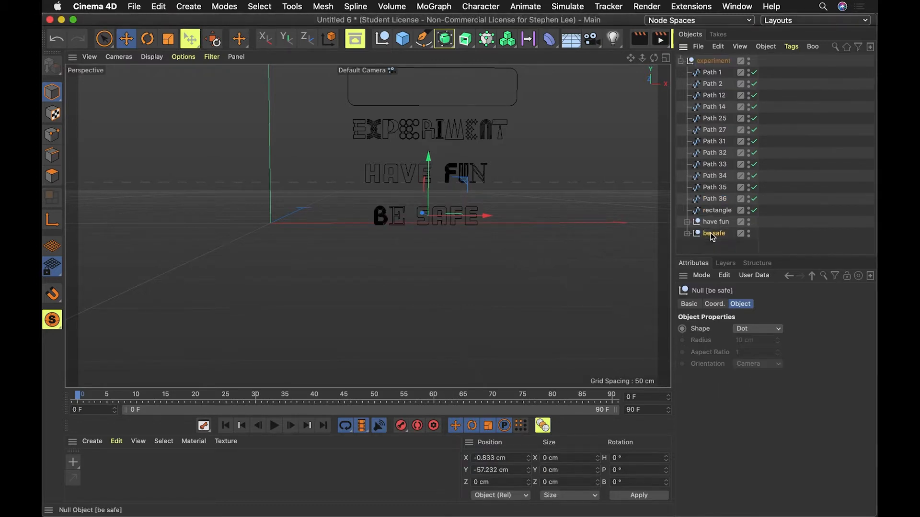
- Group Path 1 through Path 36 under a null and rename it as experiment
double_click(711, 199)
left_click(738, 184)
left_click(727, 200)
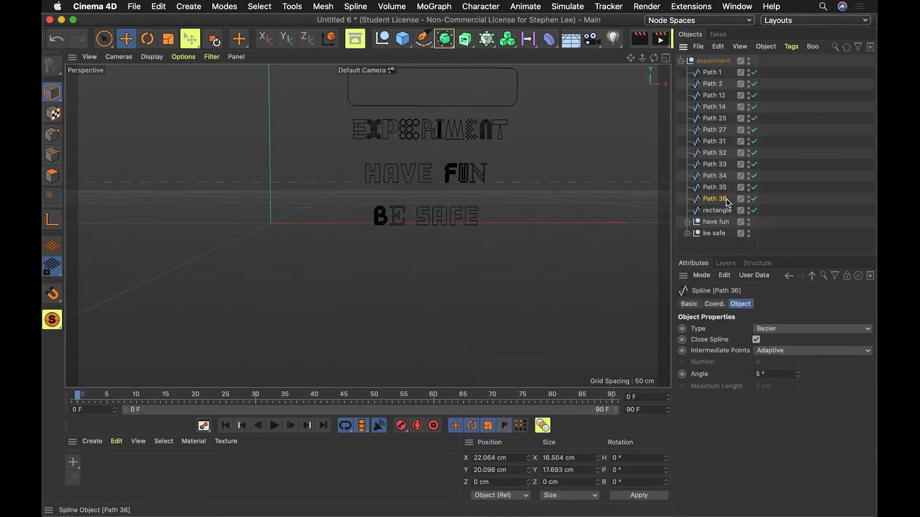
left_click(713, 73, "shift")
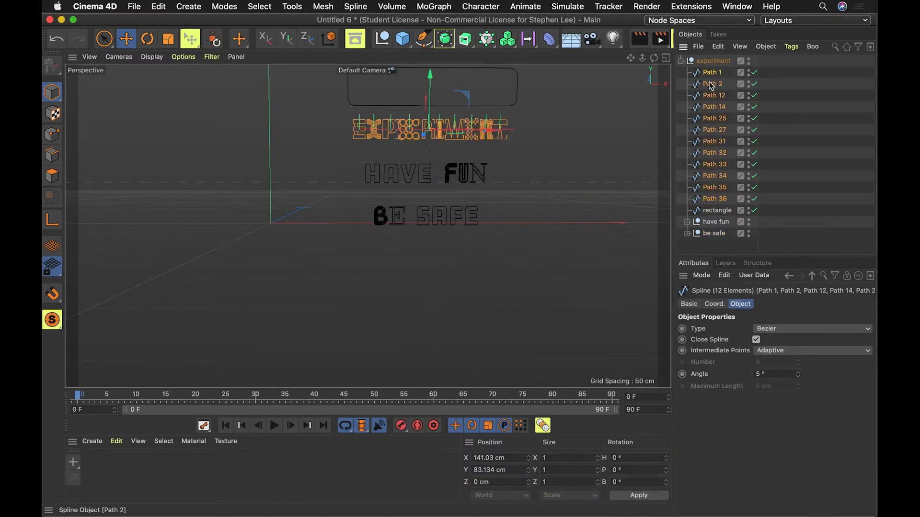
key("alt+g")
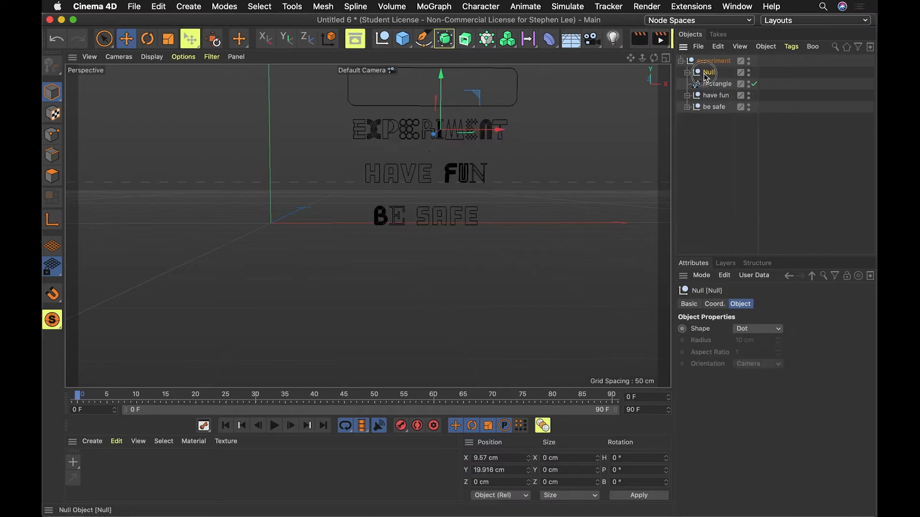
double_click(705, 72)
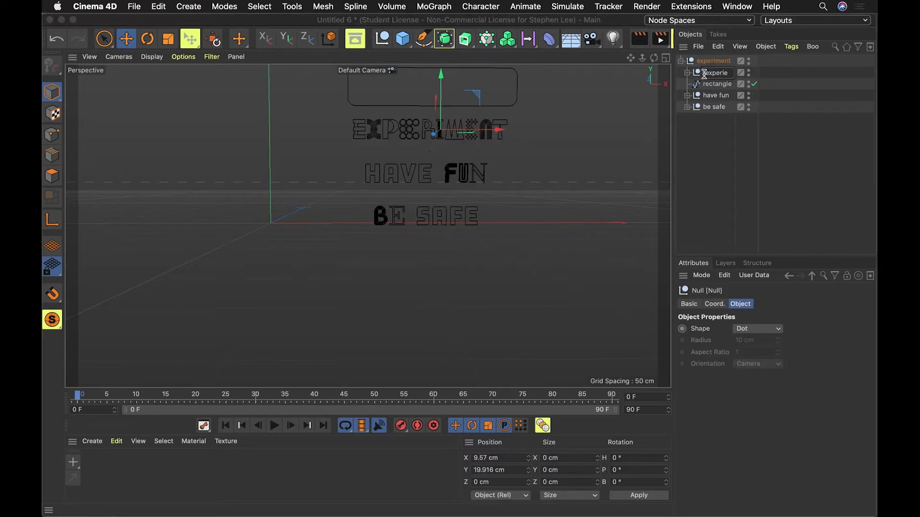
key("Return")
left_click(731, 133)
- Add an Extrude object and nest the null holding the EXPERIMENT letter paths under it
left_click(718, 73)
key("d")
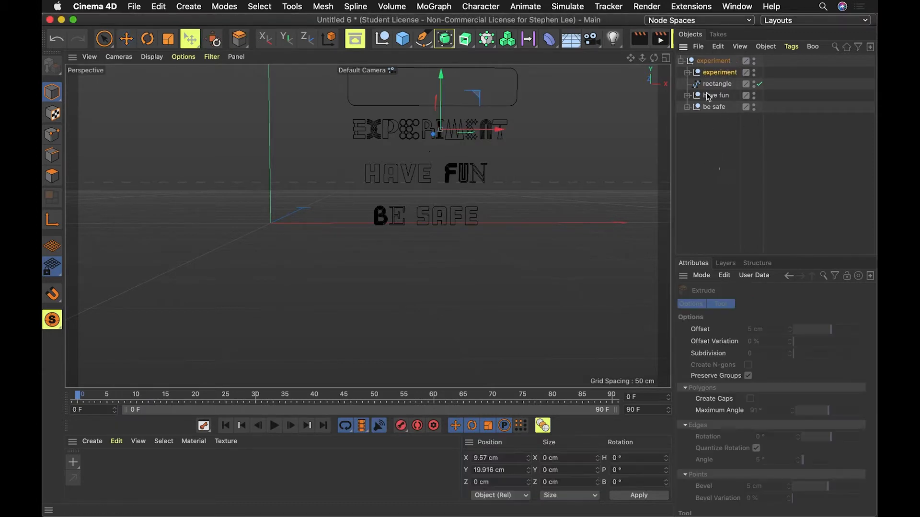
left_click_drag(465, 38, 521, 57)
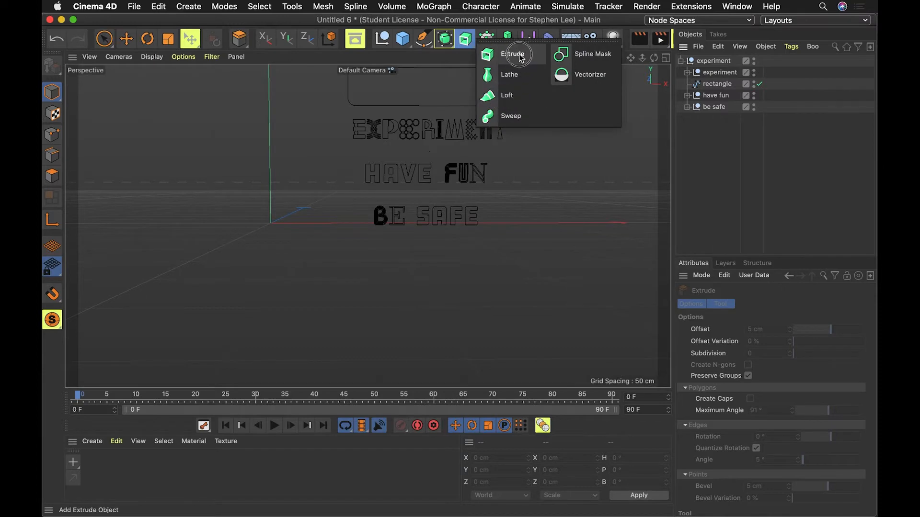
left_click(521, 57)
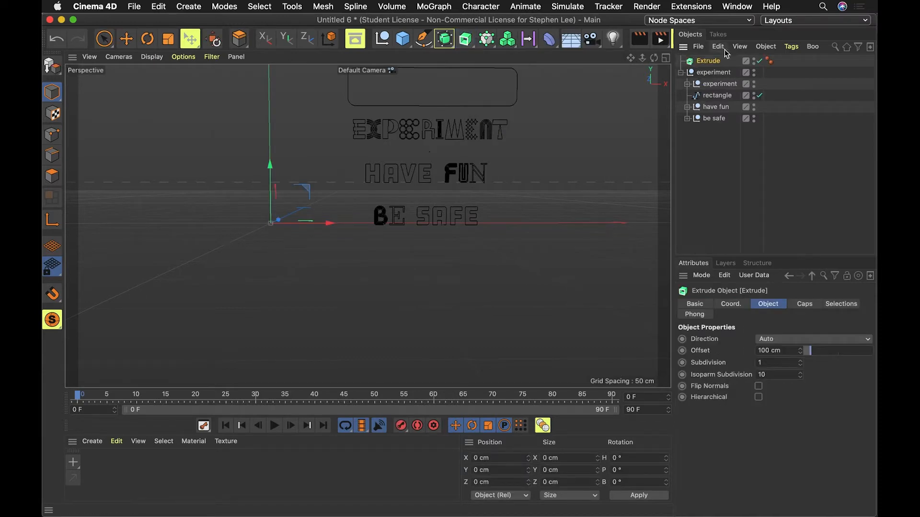
left_click(719, 84)
mouse_move(720, 85)
left_mouse_down()
mouse_move(726, 89)
mouse_move(722, 67)
left_mouse_up()
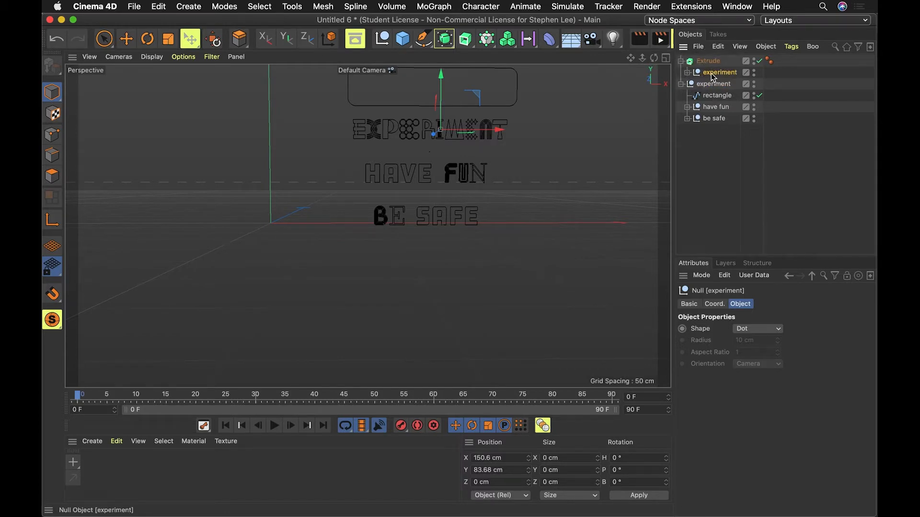
- Enable Hierarchical on the EXPERIMENT Extrude and set its offset to 29 cm
left_click(708, 61)
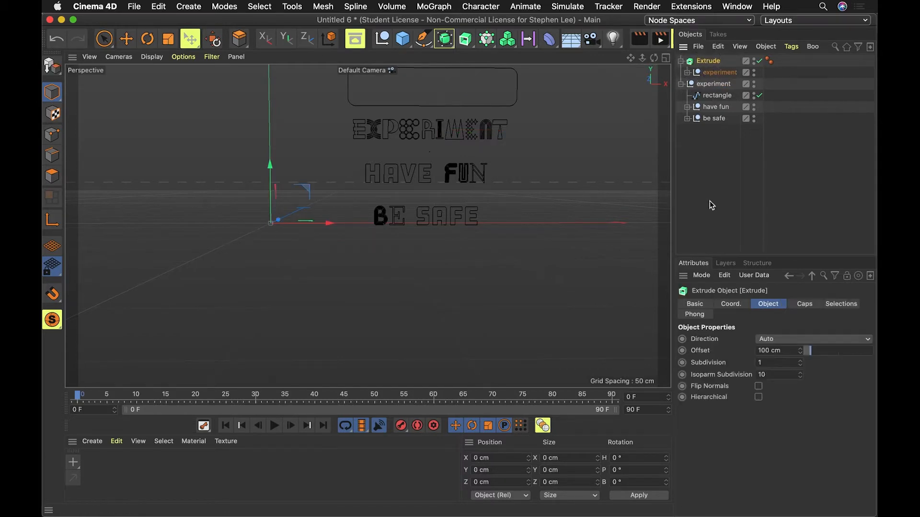
left_click_drag(811, 353, 808, 353)
middle_click_drag(564, 216, 482, 234, "alt")
left_click_drag(513, 267, 416, 247, "alt")
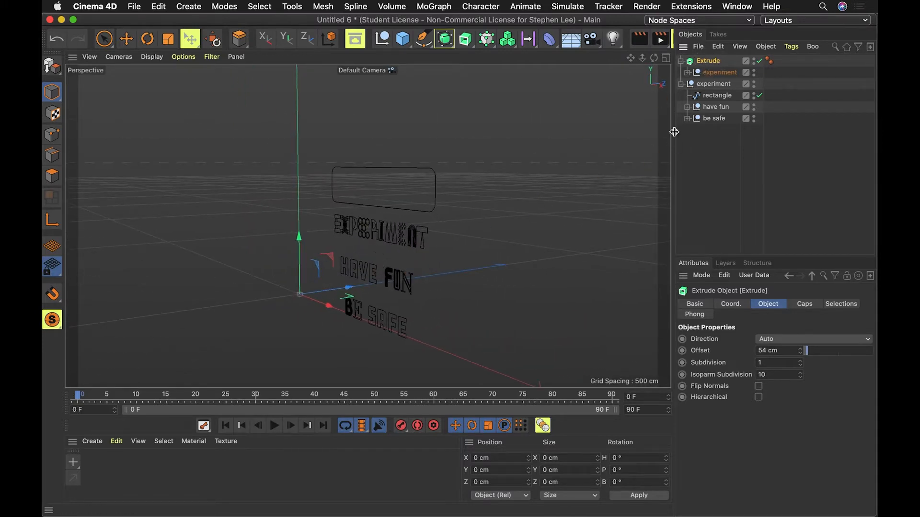
left_click(759, 398)
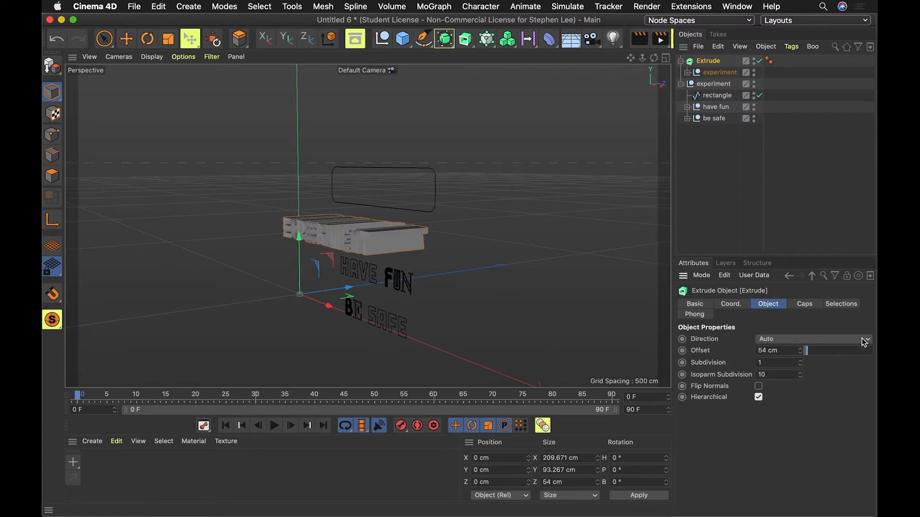
left_click_drag(424, 288, 508, 293, "alt")
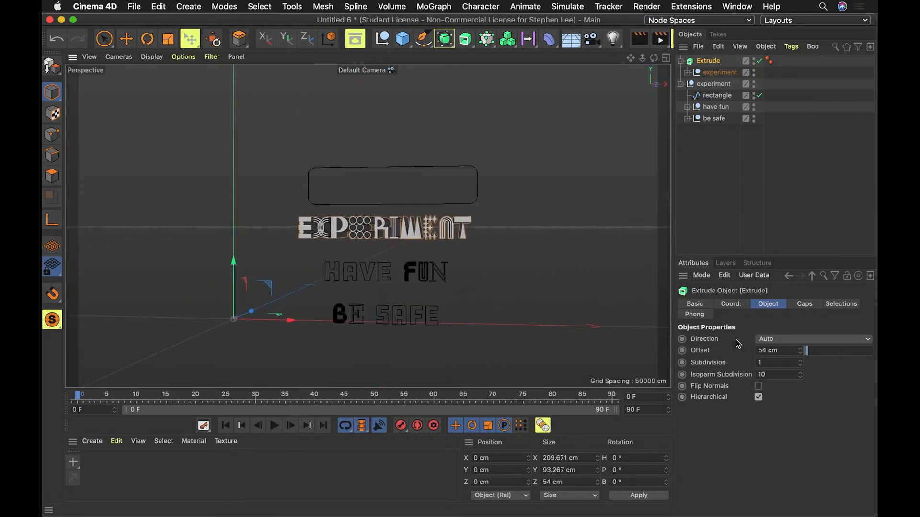
left_click_drag(807, 356, 807, 356)
- Add a second Extrude with an offset of 10 cm and nest the rectangle spline under it
left_click(782, 181)
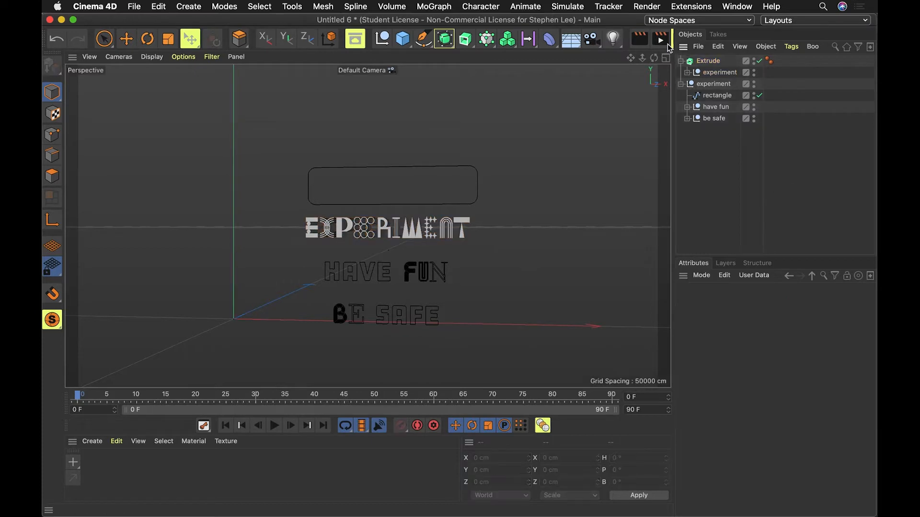
left_click_drag(467, 40, 530, 54)
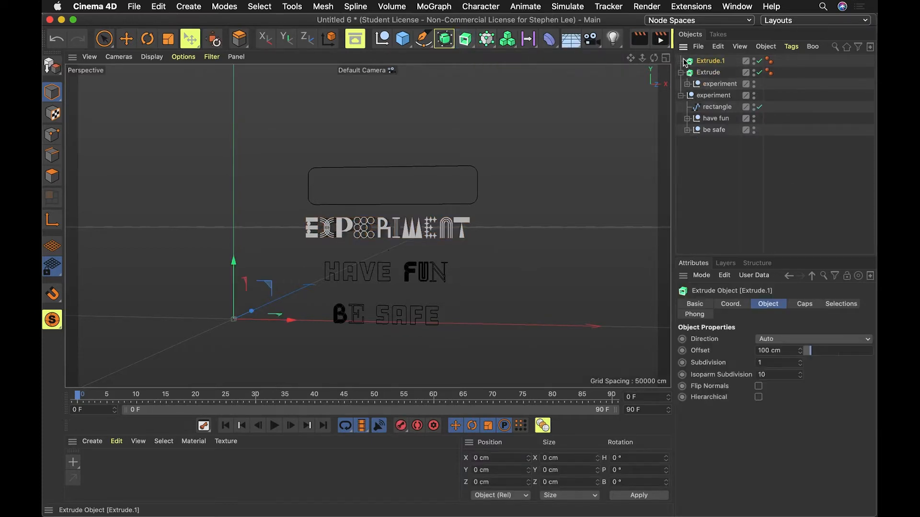
left_click(785, 351)
type("10")
key("Return")
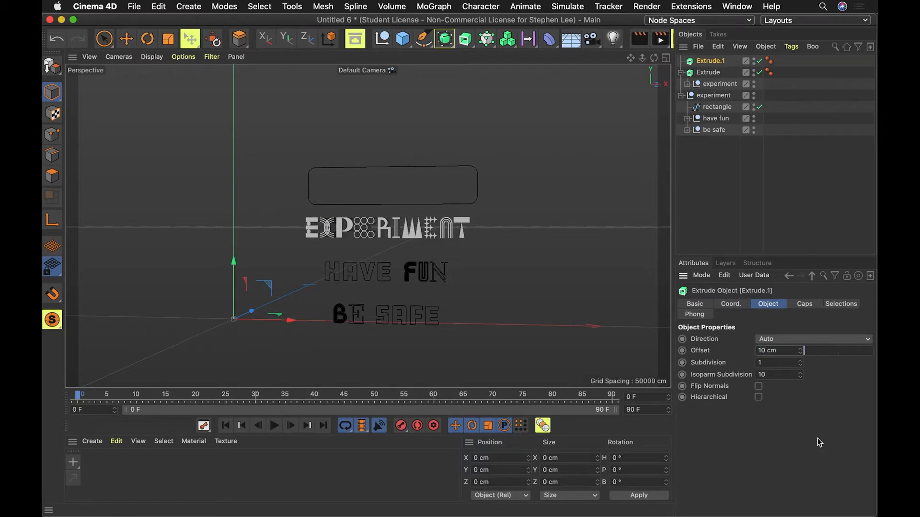
left_click_drag(718, 107, 718, 68)
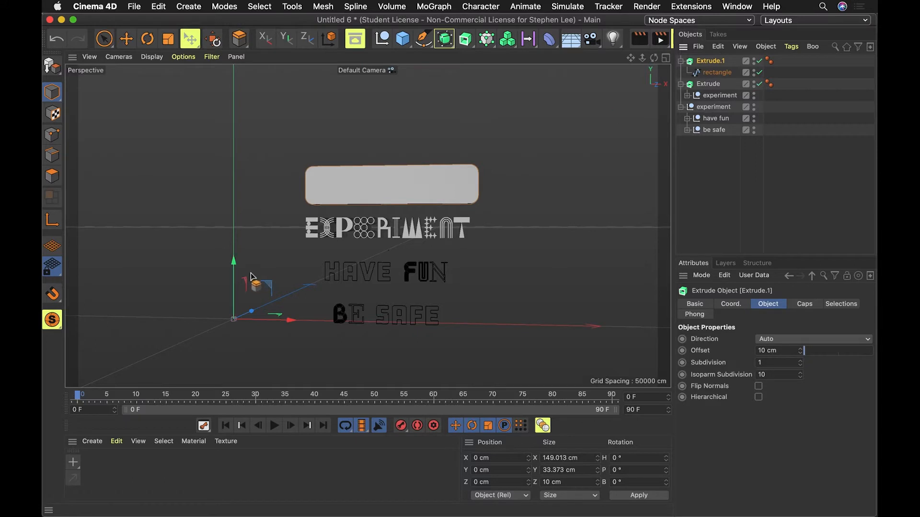
- Move the extruded rectangle down about 36 cm so it sits behind the EXPERIMENT lettering
key("e")
left_click_drag(233, 263, 233, 306)
left_click_drag(546, 229, 608, 154, "alt")
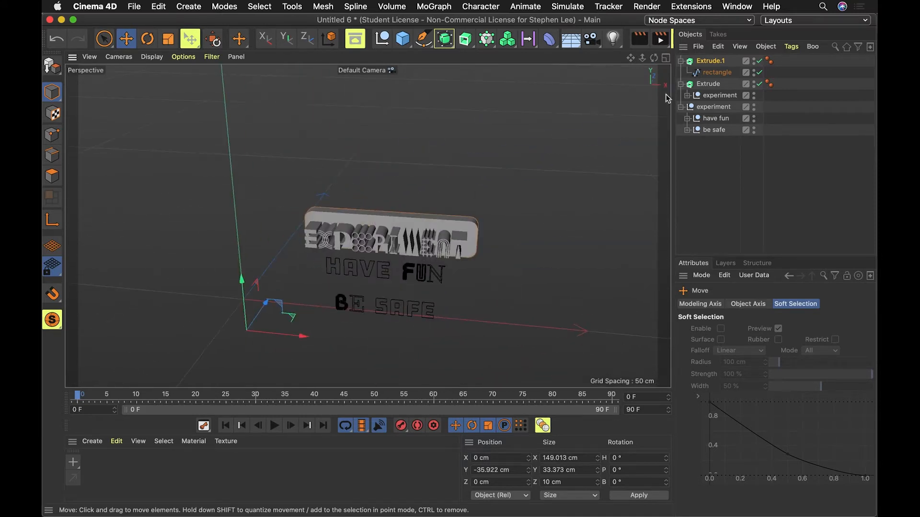
- Show all four views and move the extruded rectangle slightly backward along Z in the Top view
left_click(666, 59)
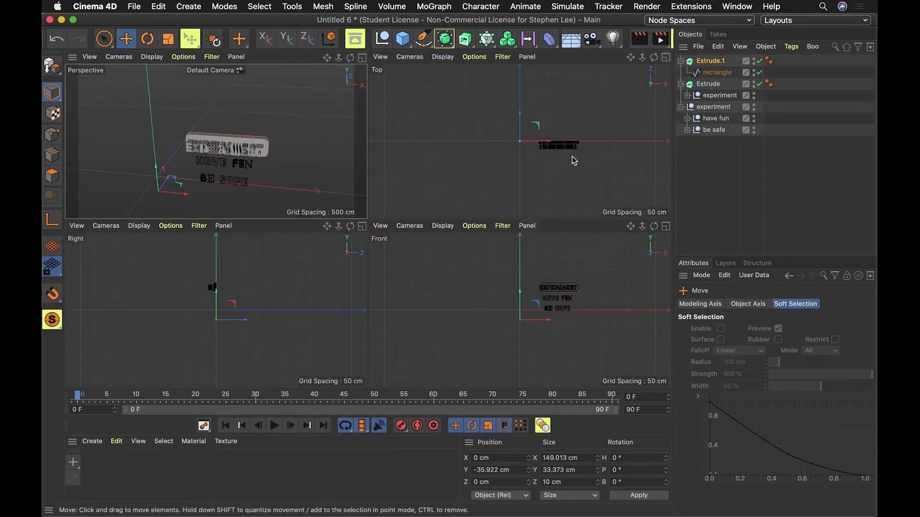
scroll(566, 158, "up", 3)
scroll(566, 158, "up", 2)
left_click(540, 120)
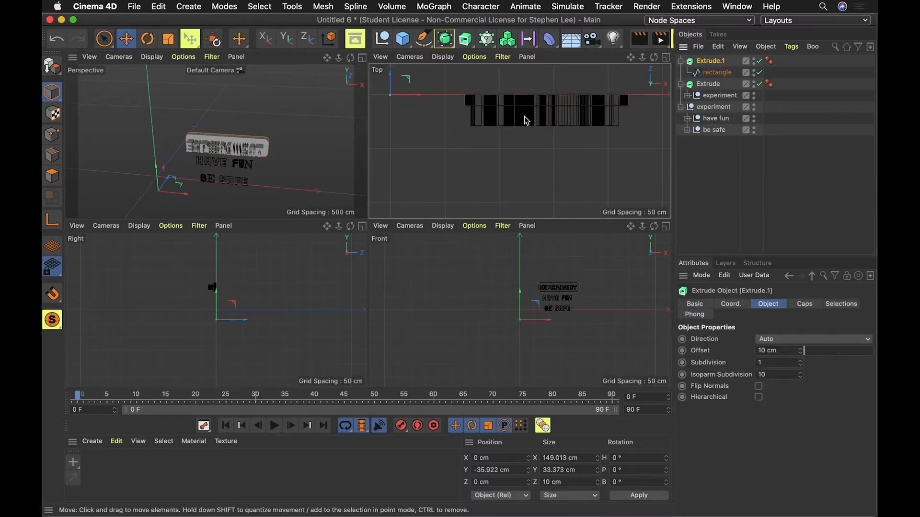
left_click_drag(405, 87, 400, 79)
- Set the EXPERIMENT Extrude's offset to 20 cm and move it forward to about -1.9 cm in Z
left_click(708, 84)
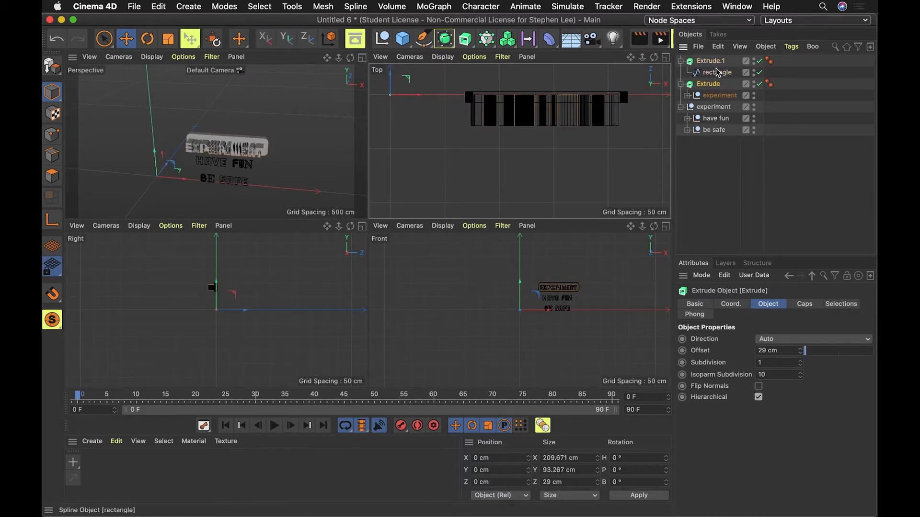
double_click(784, 349)
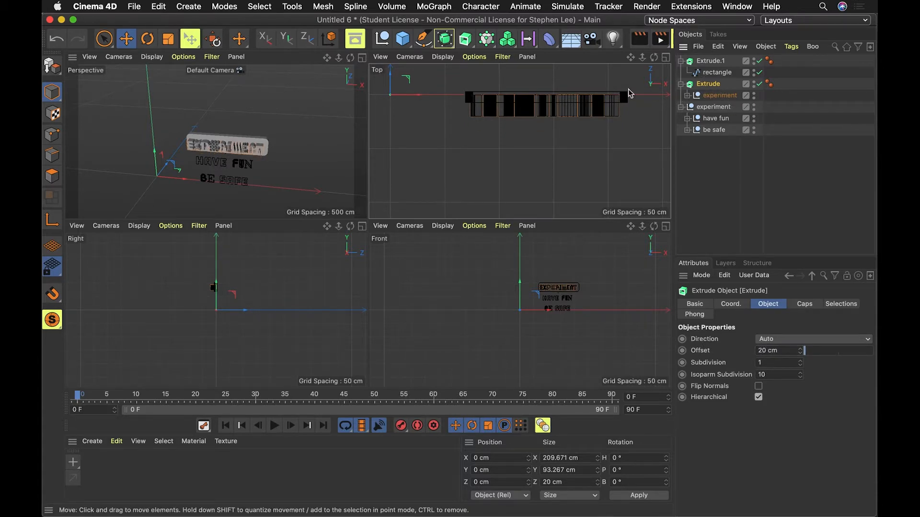
left_click_drag(396, 78, 396, 81)
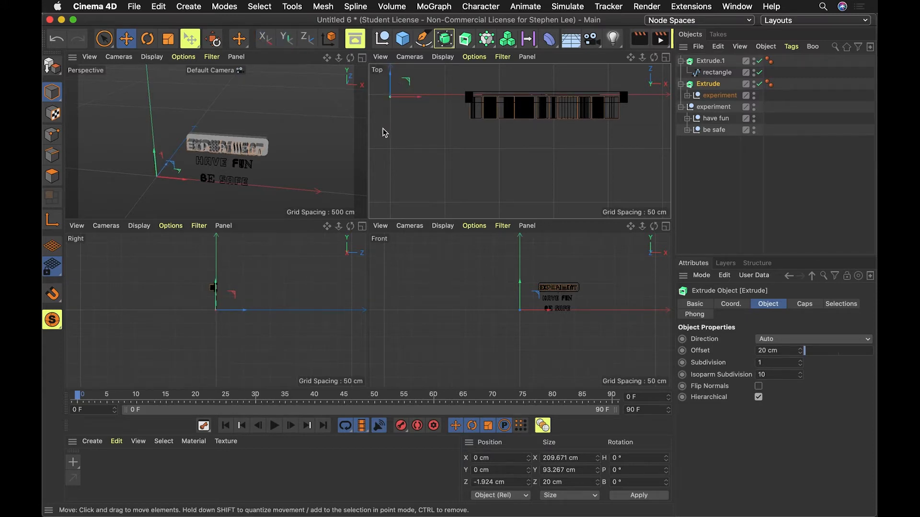
key("e")
key("r")
key("t")
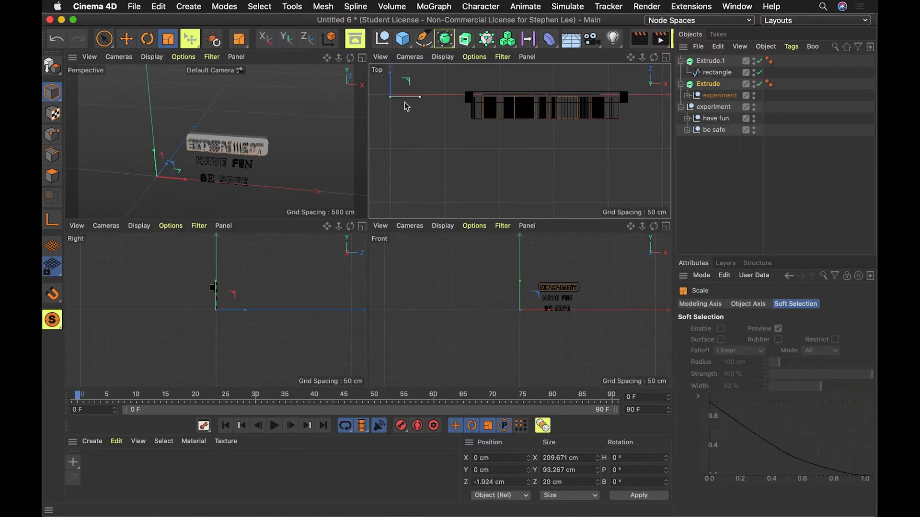
key("e")
key("r")
key("e")
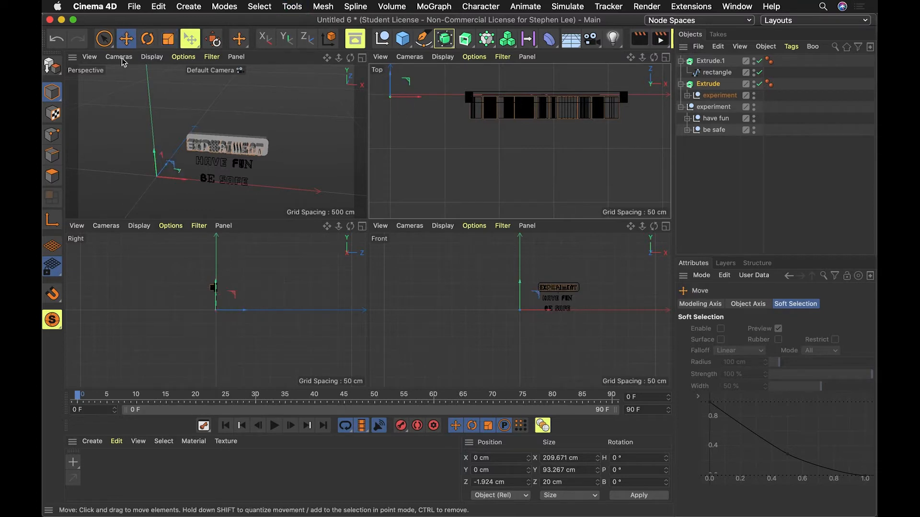
key("r")
key("t")
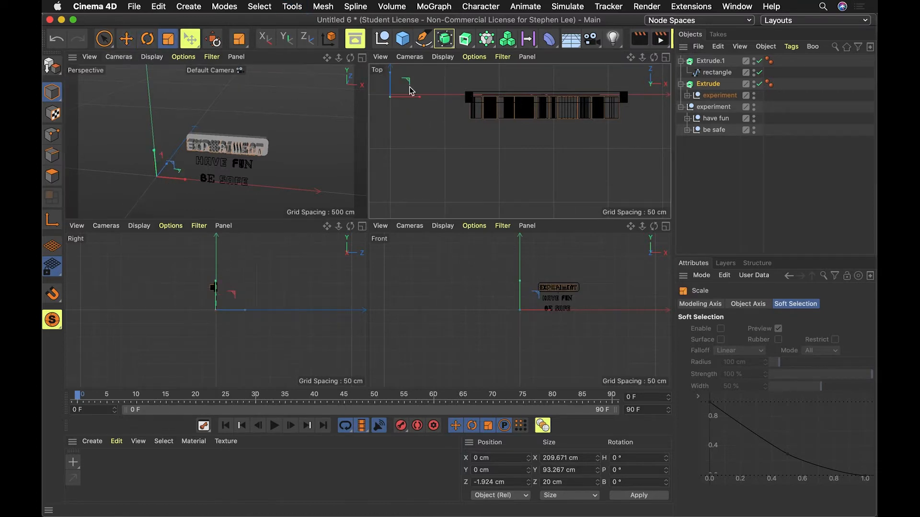
- Add a third Extrude object with nothing selected and nest the have fun null under it
left_click(660, 123)
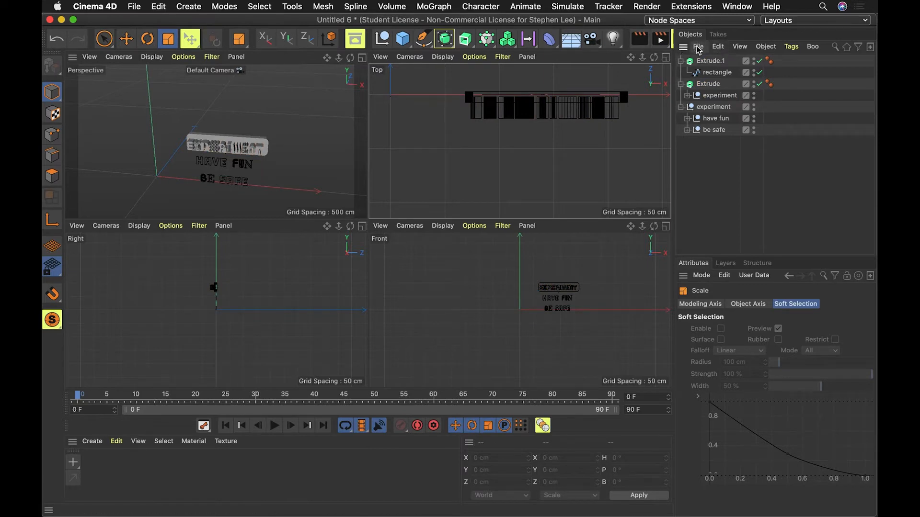
left_click_drag(466, 40, 523, 60)
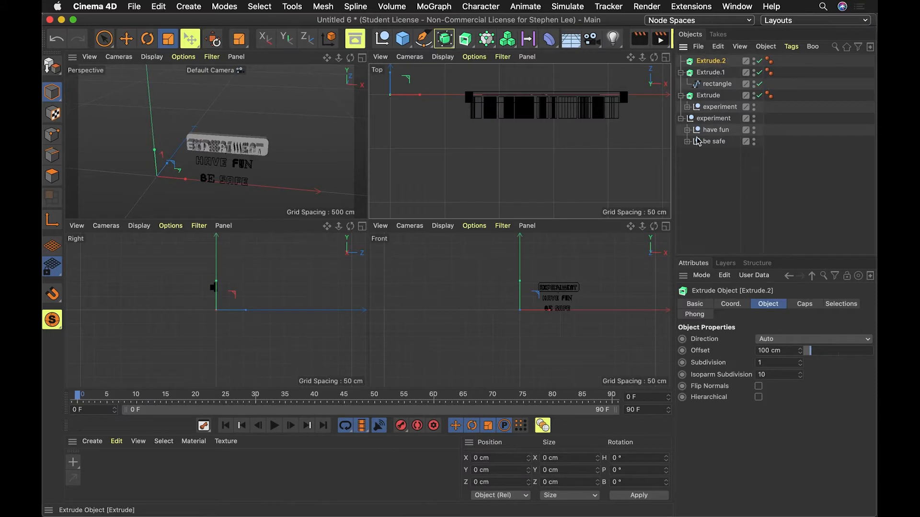
left_click(720, 128)
left_click_drag(721, 132, 715, 61)
left_click(714, 62)
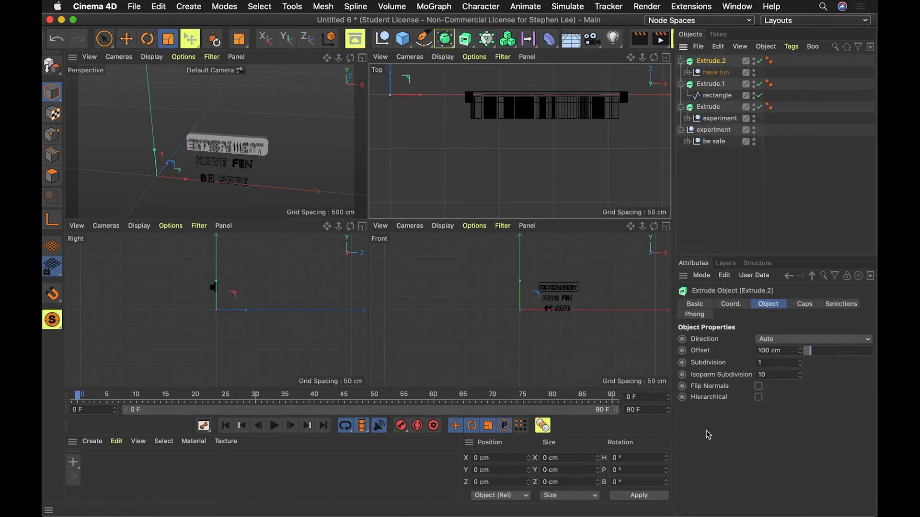
- Enable Hierarchical on the have fun Extrude and set its offset to 20 cm
left_click(758, 398)
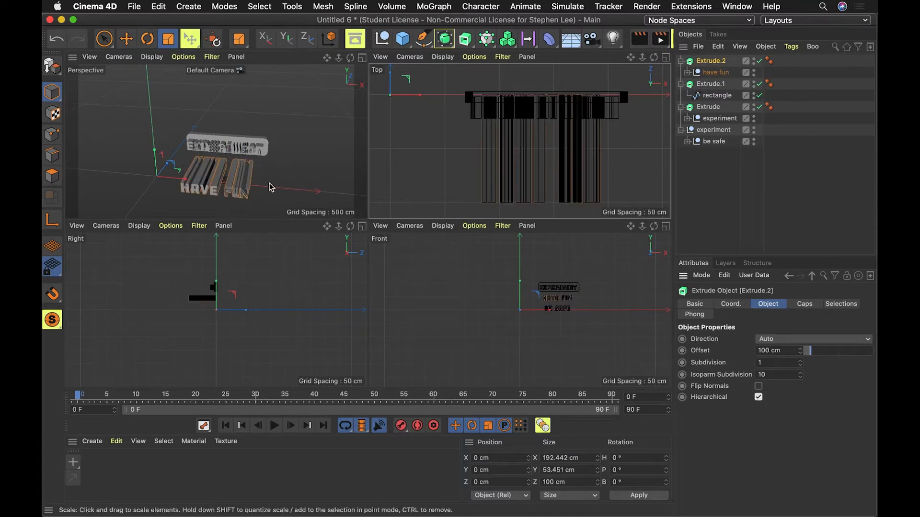
left_click_drag(268, 189, 249, 139, "alt")
left_click(784, 354)
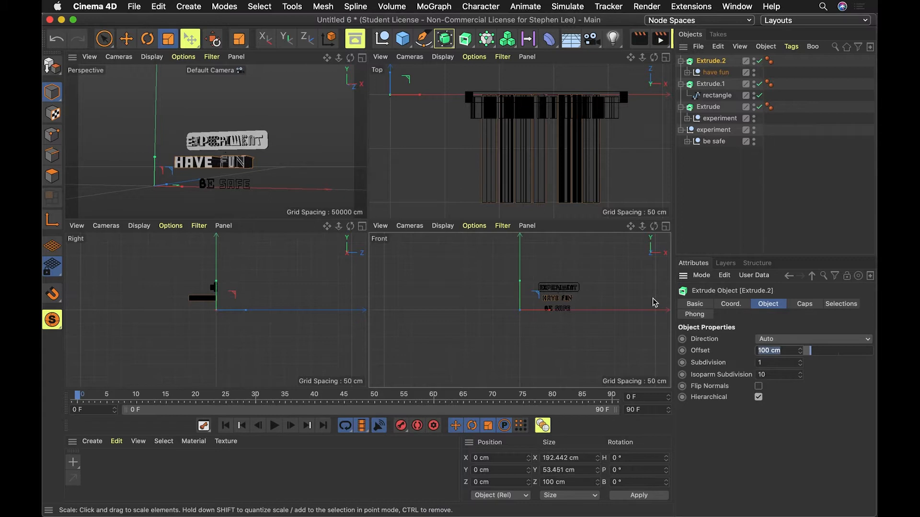
key("Return")
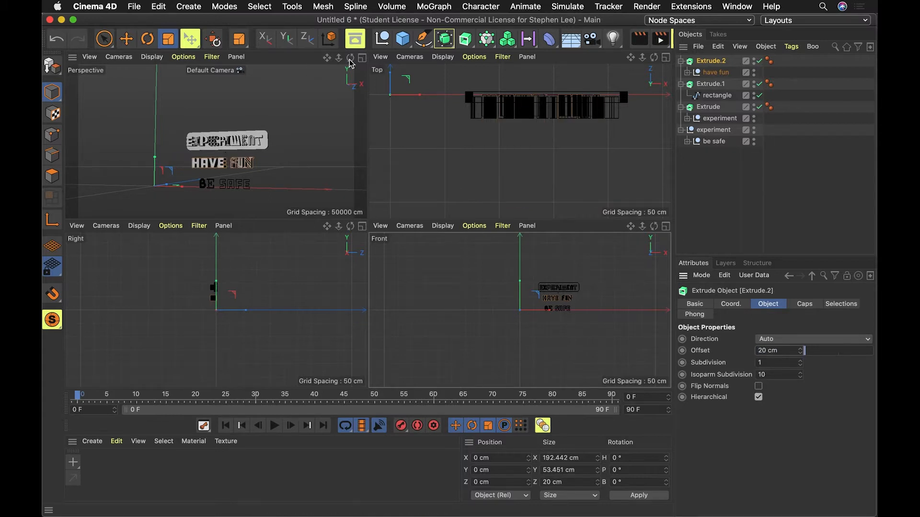
- Maximize the Perspective view and extrude the be safe null with a new Extrude object, using Hierarchical and a 20 cm offset
left_click(363, 59)
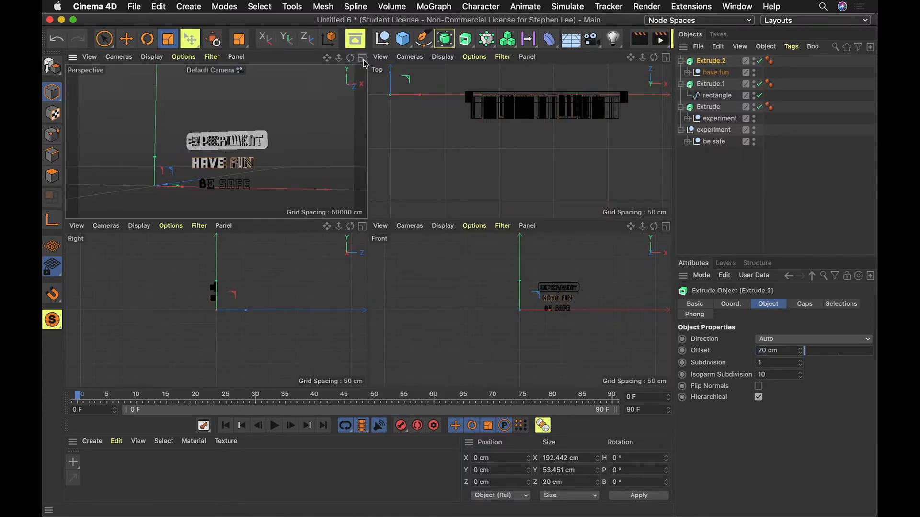
scroll(420, 267, "down", 4)
scroll(420, 266, "up", 3)
scroll(421, 267, "up", 5)
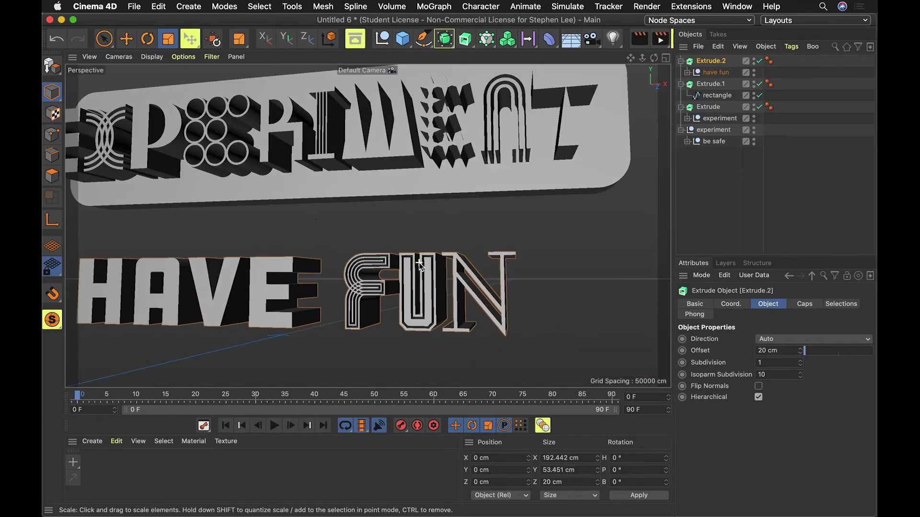
left_click_drag(472, 333, 430, 324, "alt")
middle_click_drag(454, 296, 477, 207, "alt")
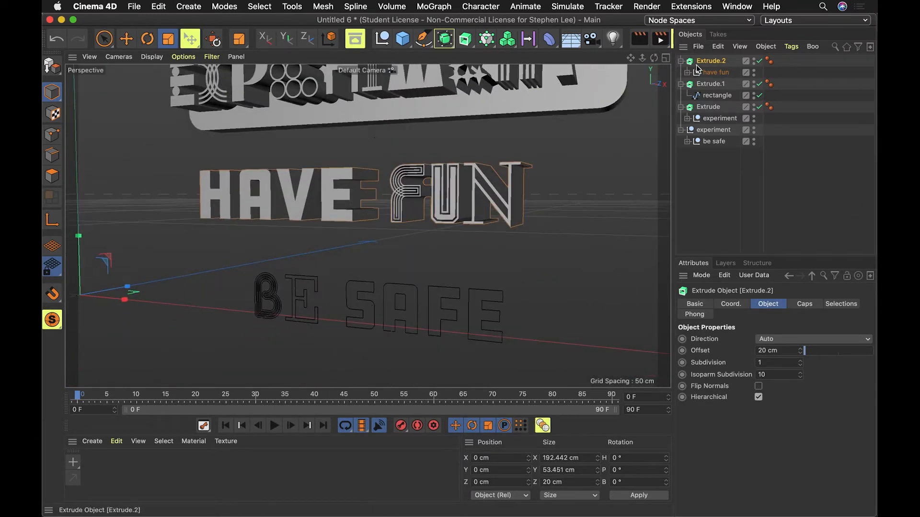
left_click_drag(466, 38, 515, 56)
left_click_drag(714, 154, 717, 59)
left_click(711, 61)
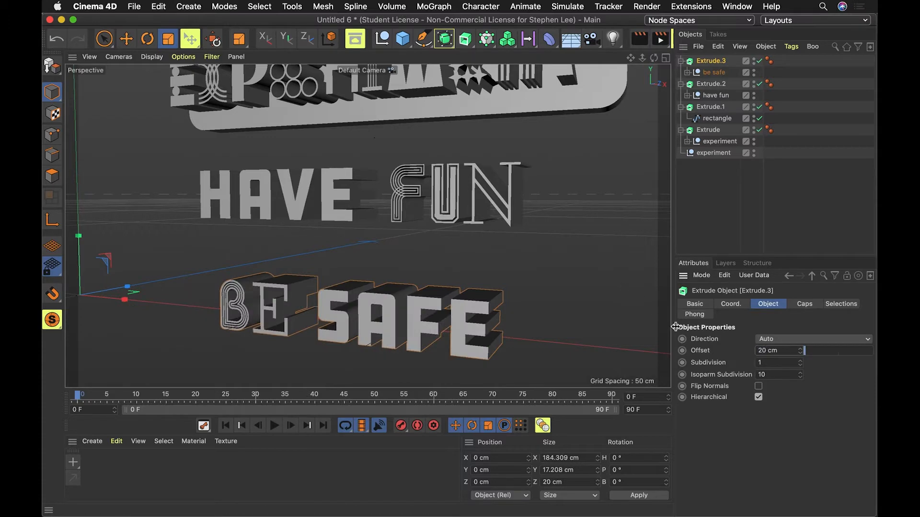
- Set the be safe Extrude's offset to 14 cm
type("14")
key("Return")
scroll(497, 355, "down", 3)
left_click_drag(496, 300, 585, 236, "alt")
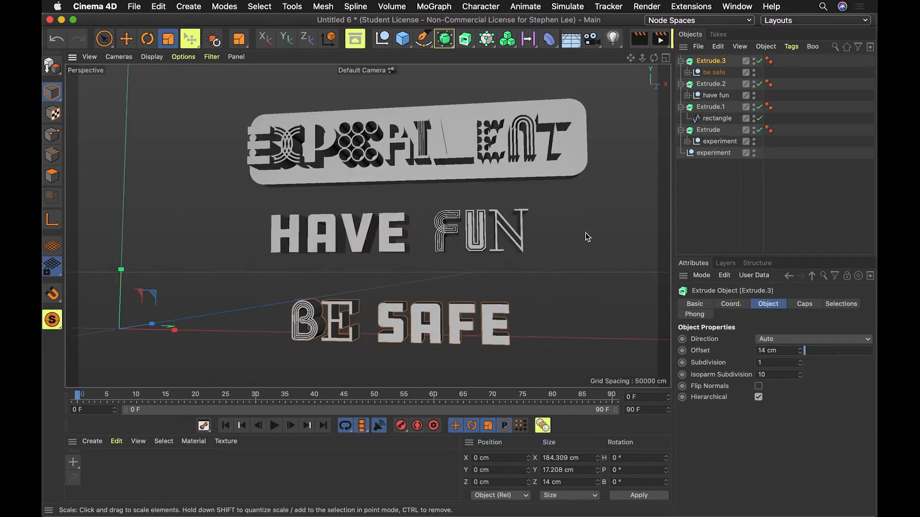
- Add a Round bevel of about 4.7 cm to the caps of the be safe Extrude
left_click(804, 305)
scroll(488, 329, "down", 4)
scroll(488, 329, "up", 10)
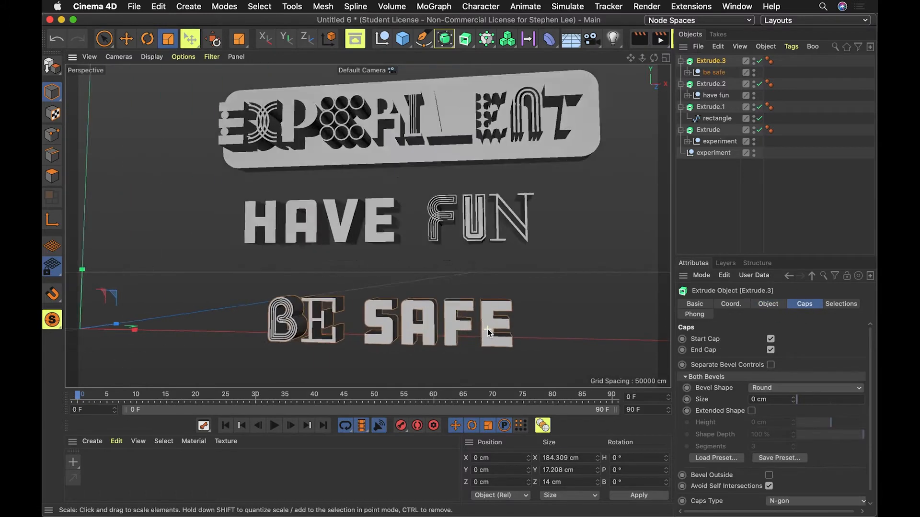
scroll(488, 329, "down", 1)
left_click_drag(516, 329, 426, 326, "alt")
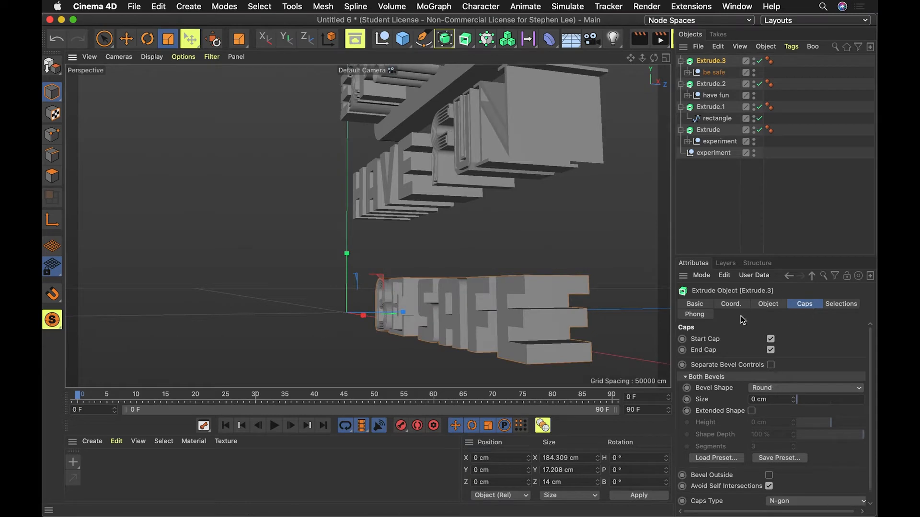
scroll(873, 377, "down", 1)
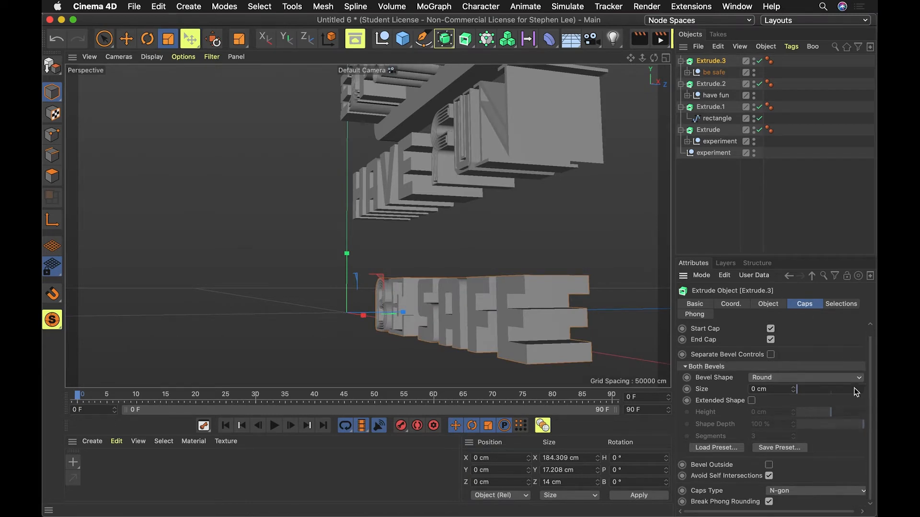
mouse_move(794, 392)
left_mouse_down()
mouse_move(828, 386)
mouse_move(809, 394)
left_mouse_up()
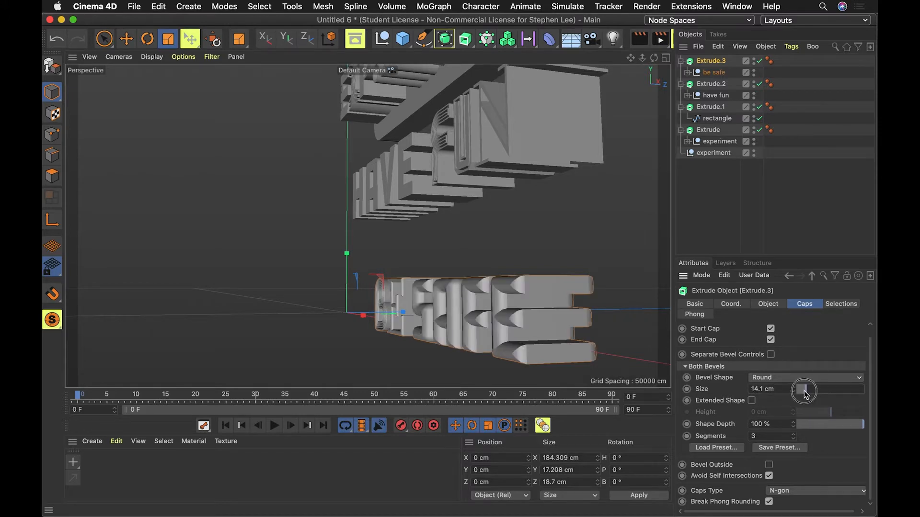
- Try the Step bevel shape on the be safe Extrude and inspect the letter faces up close
left_click(798, 378)
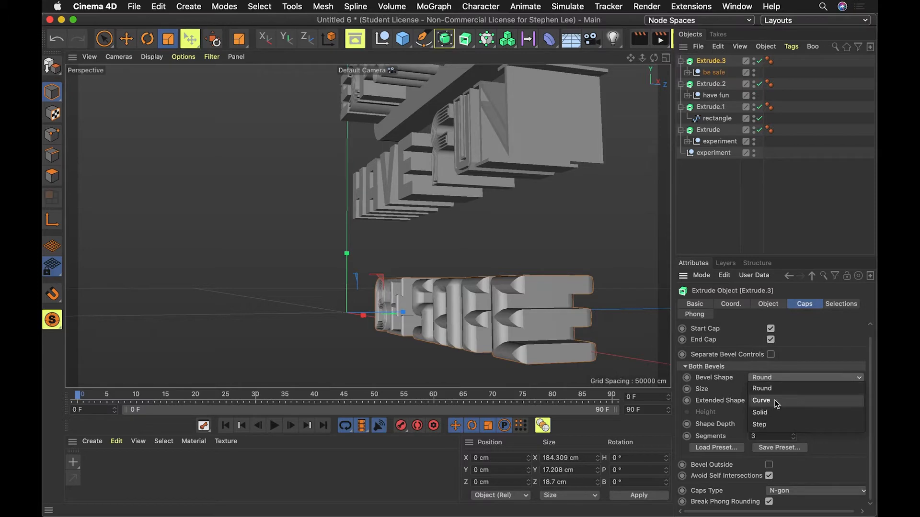
left_click(769, 425)
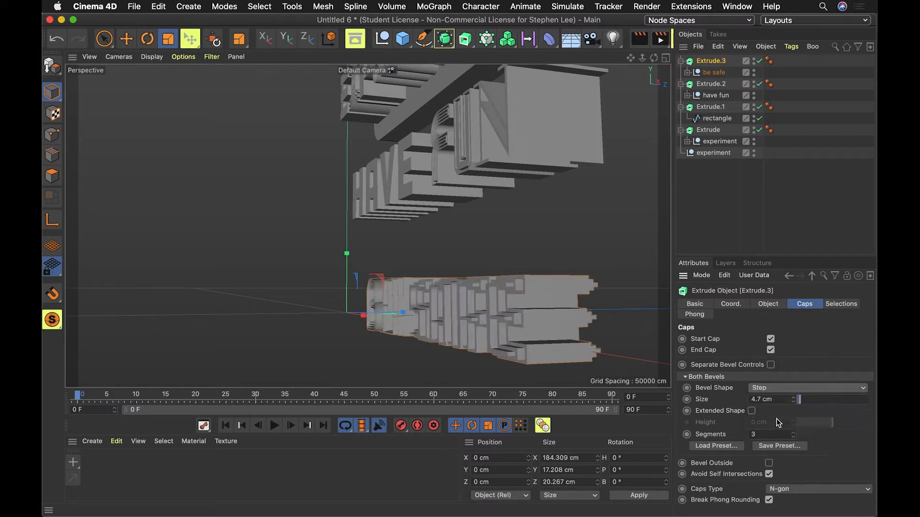
left_click_drag(385, 308, 500, 317, "alt")
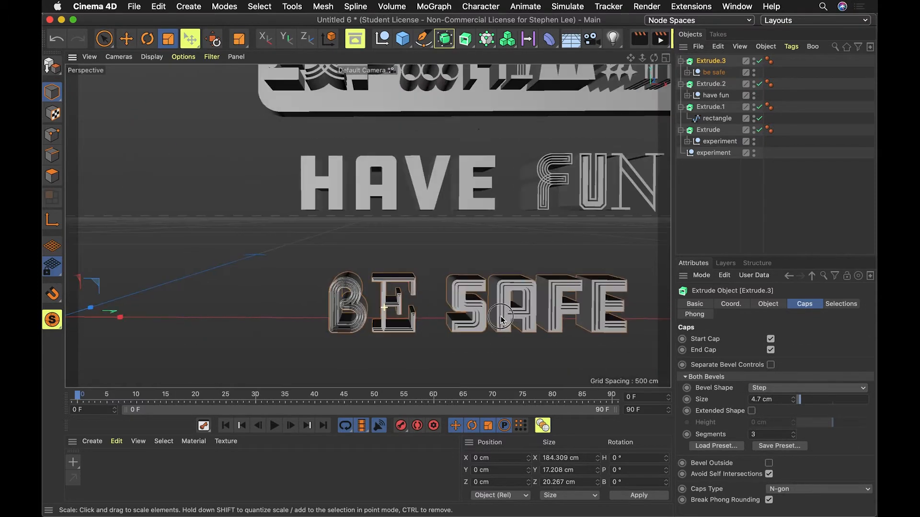
scroll(500, 318, "up", 10)
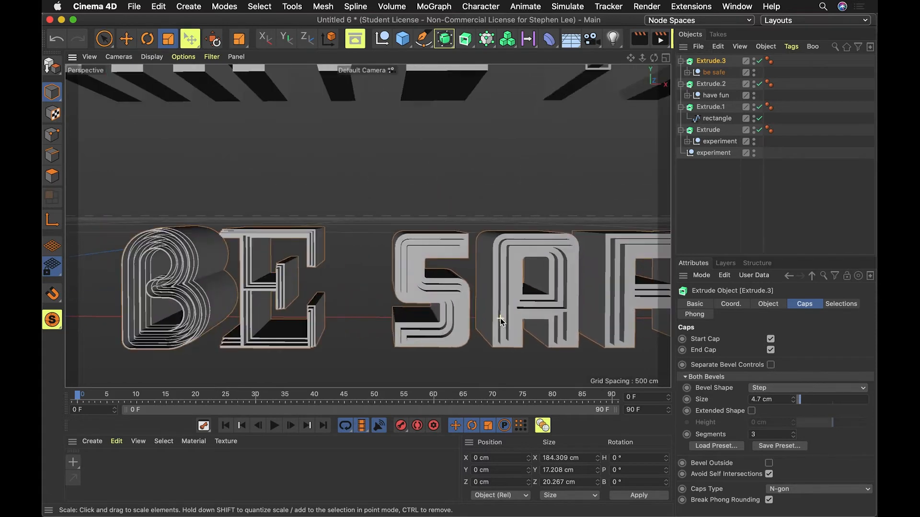
left_click_drag(516, 327, 513, 318, "alt")
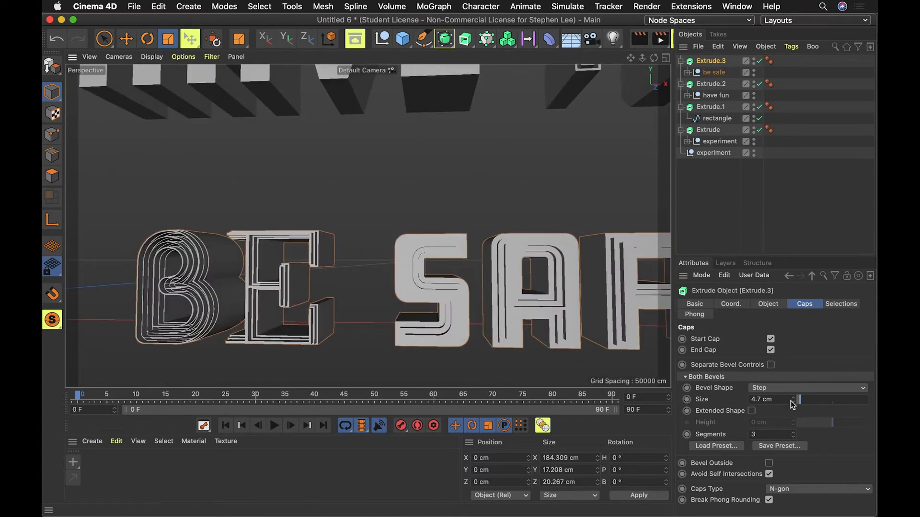
- Set the be safe Extrude's bevel size to 2 cm and lower its segments to 1
left_click_drag(795, 405, 794, 408)
type("2")
key("Return")
left_click(793, 437)
left_click(794, 436)
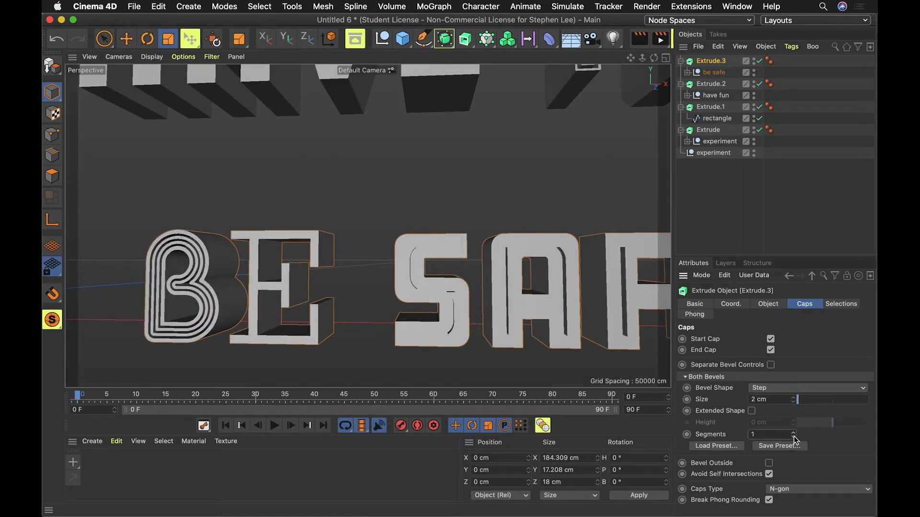
- Try the Curve bevel shape on the be safe Extrude and switch it to Round
left_click(784, 391)
left_click(777, 412)
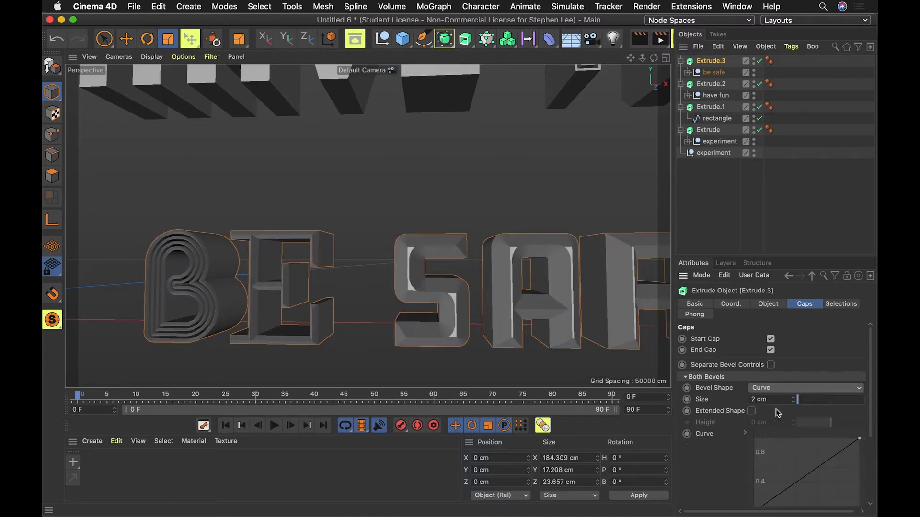
left_click(780, 391)
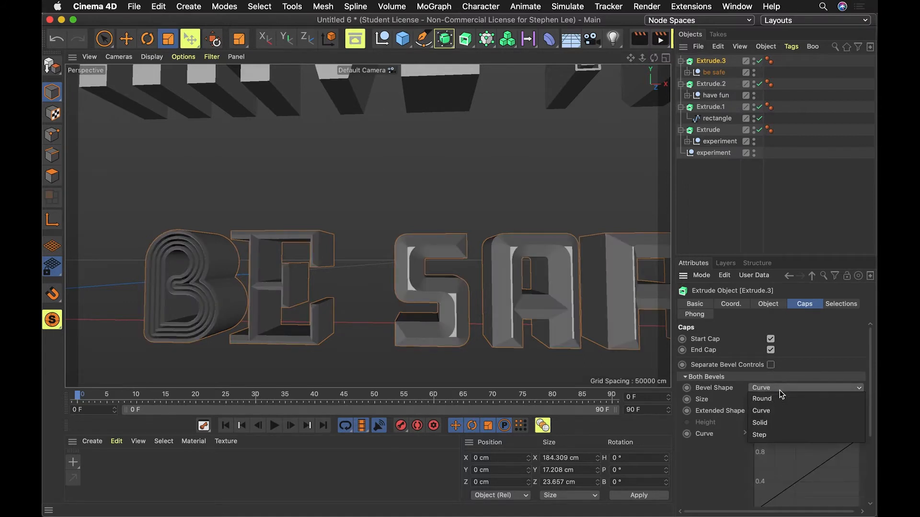
left_click(778, 399)
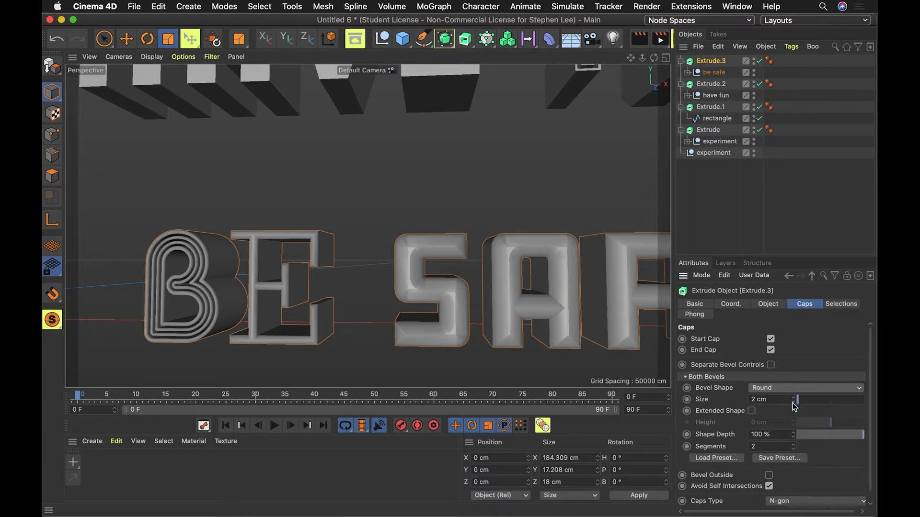
- Set the be safe Extrude's bevel size to 1 cm
left_click(792, 403)
left_click(793, 402)
left_click_drag(726, 388, 723, 389)
type("1")
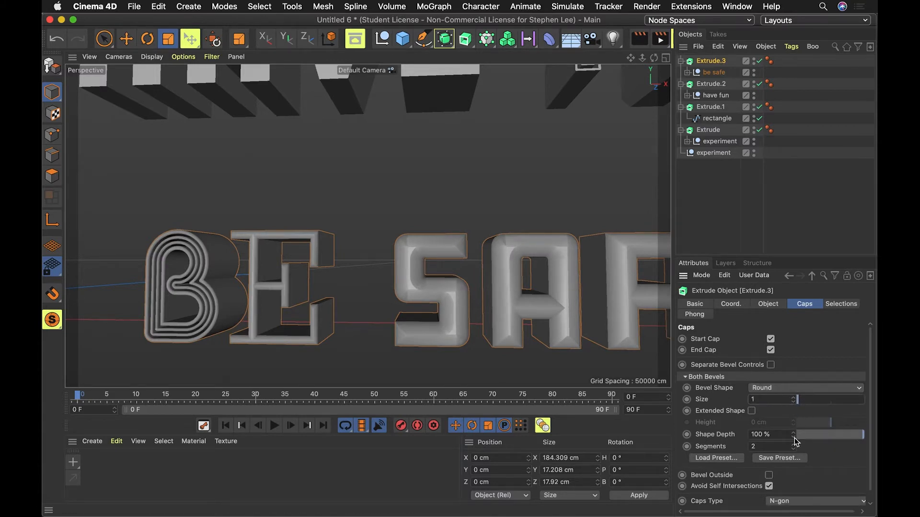
key("Return")
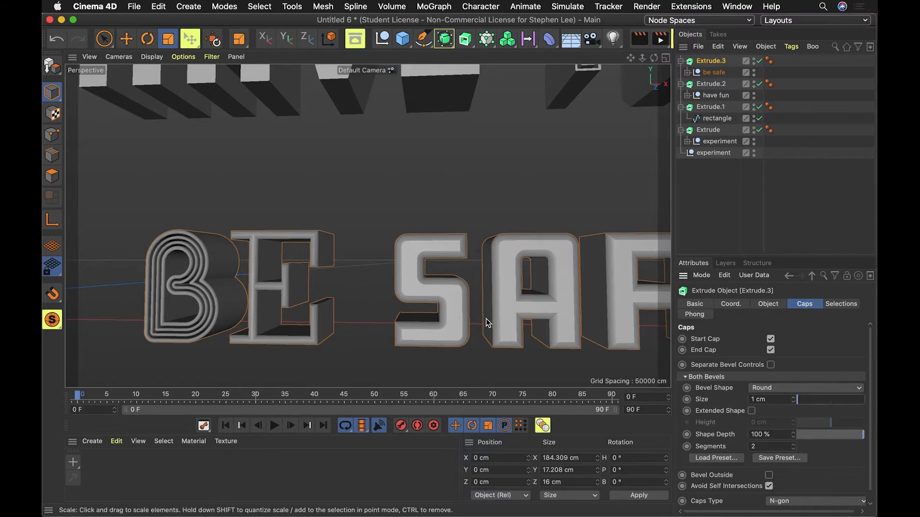
- Try Bevel Outside on the be safe Extrude, viewed from the side, and turn it off again
left_click_drag(485, 320, 568, 324, "alt")
left_click(685, 378)
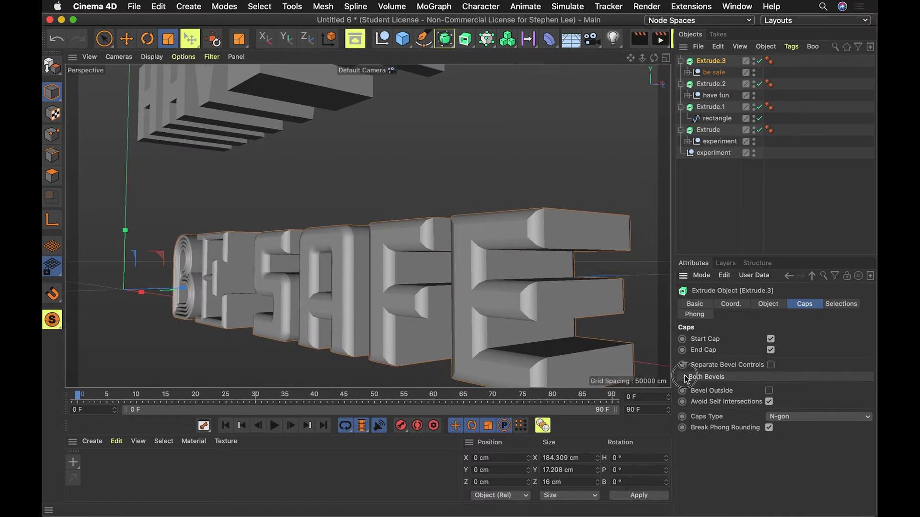
left_click(685, 377)
left_click(685, 377)
left_click(768, 392)
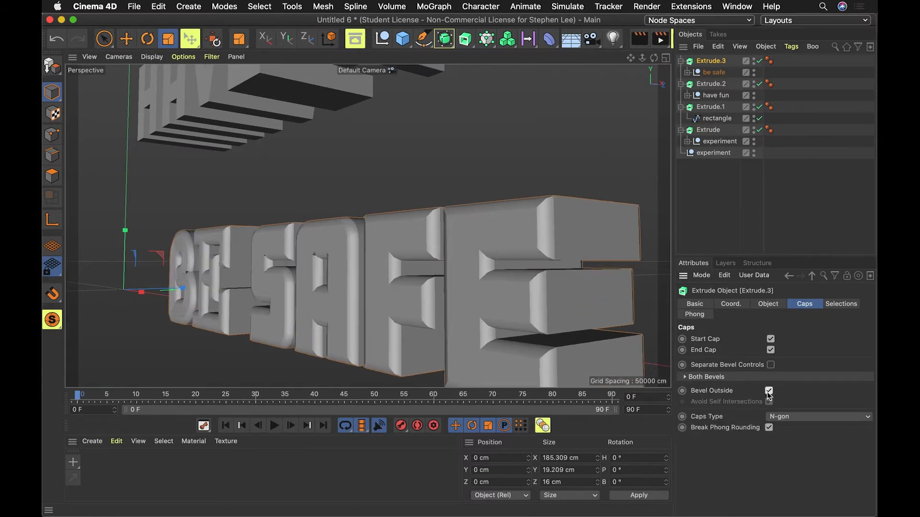
left_click(769, 391)
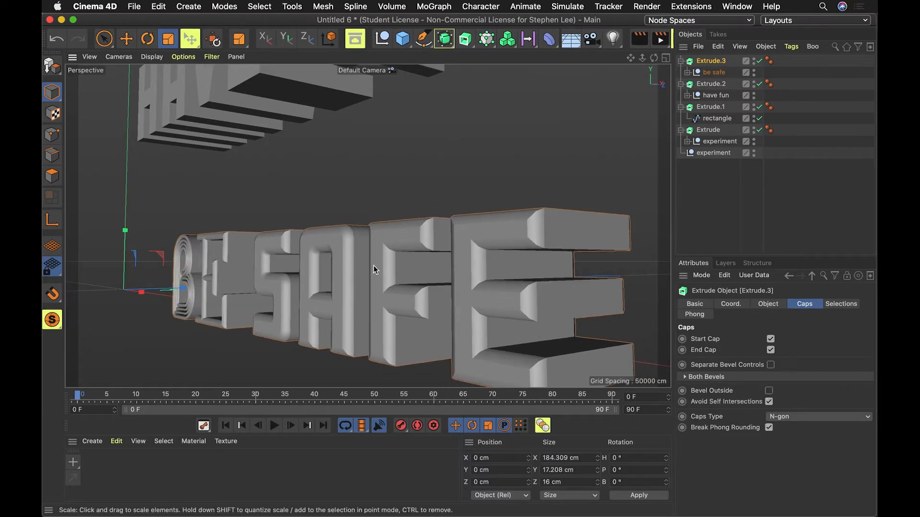
- Give the have fun Extrude's caps a Round bevel with a size of 1 cm
scroll(396, 279, "up", 3)
scroll(396, 276, "up", 3)
scroll(396, 277, "down", 5)
left_click_drag(362, 319, 407, 315, "alt")
scroll(406, 315, "down", 3)
middle_click_drag(380, 279, 457, 354, "alt")
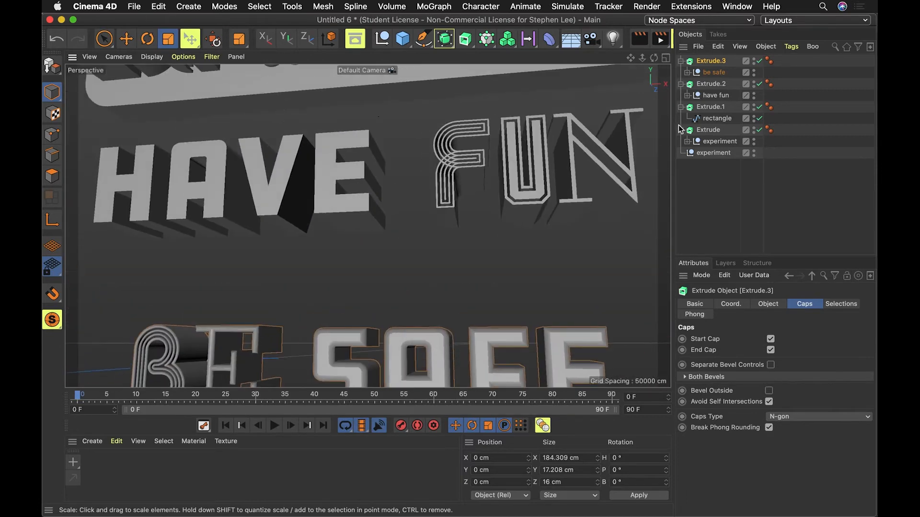
left_click(703, 85)
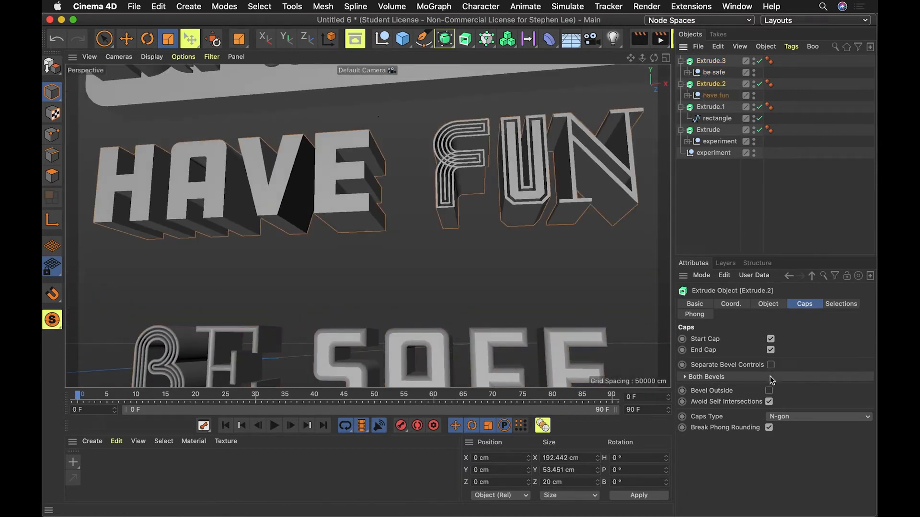
left_click(683, 378)
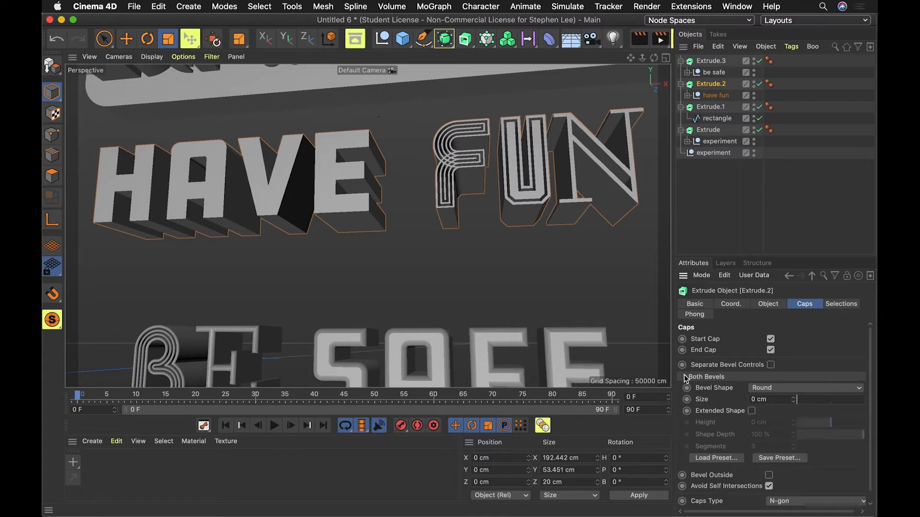
left_click(768, 401)
type("1")
key("Return")
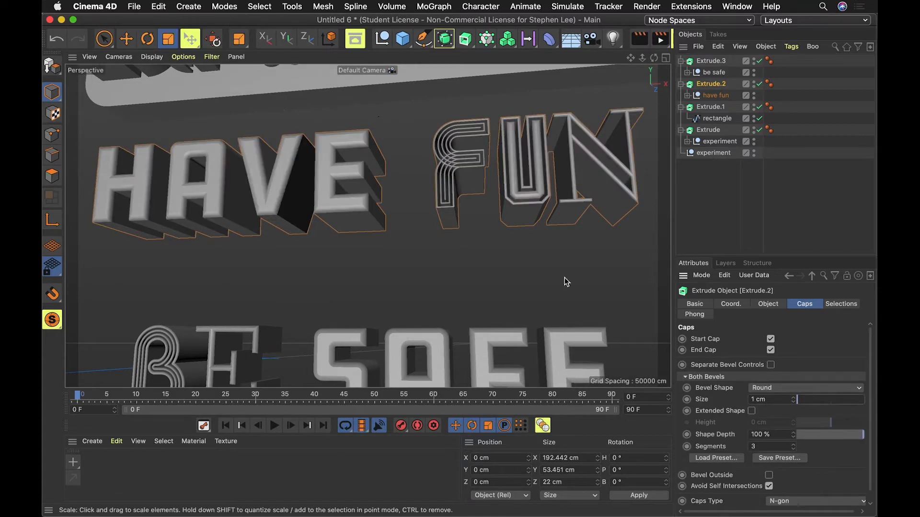
- Delete the empty experiment null at the end of the object hierarchy
left_click_drag(528, 243, 479, 254, "alt")
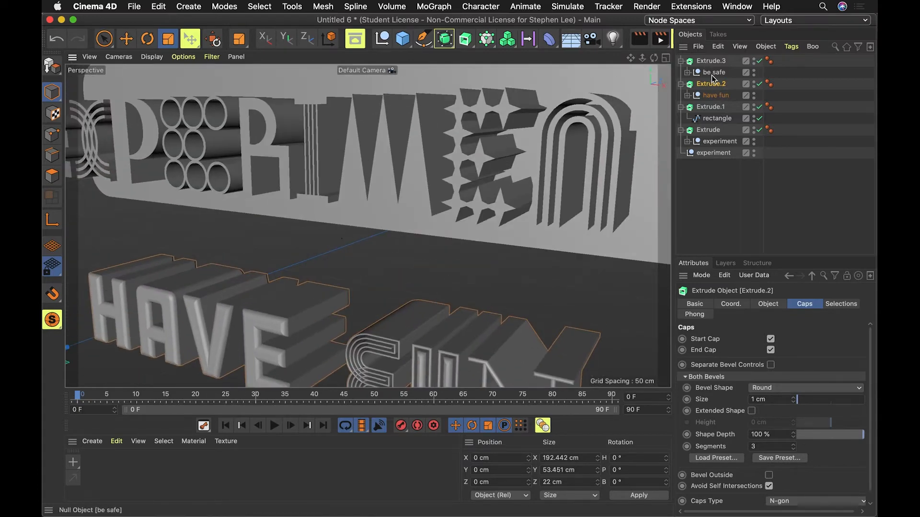
left_click(714, 141)
left_click(705, 132)
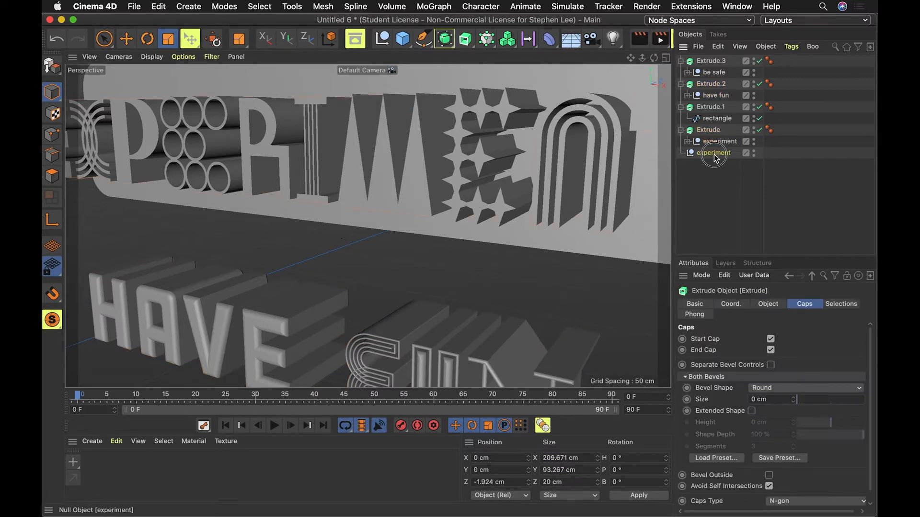
left_click(714, 152)
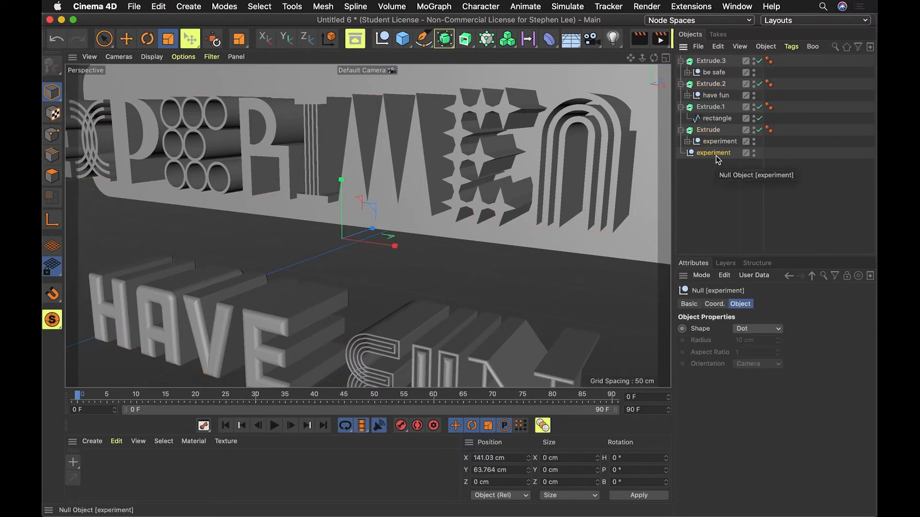
key("Delete")
- Give the experiment Extrude's caps a Round bevel with a size of 1.5 cm
left_click(715, 143)
left_click(706, 129)
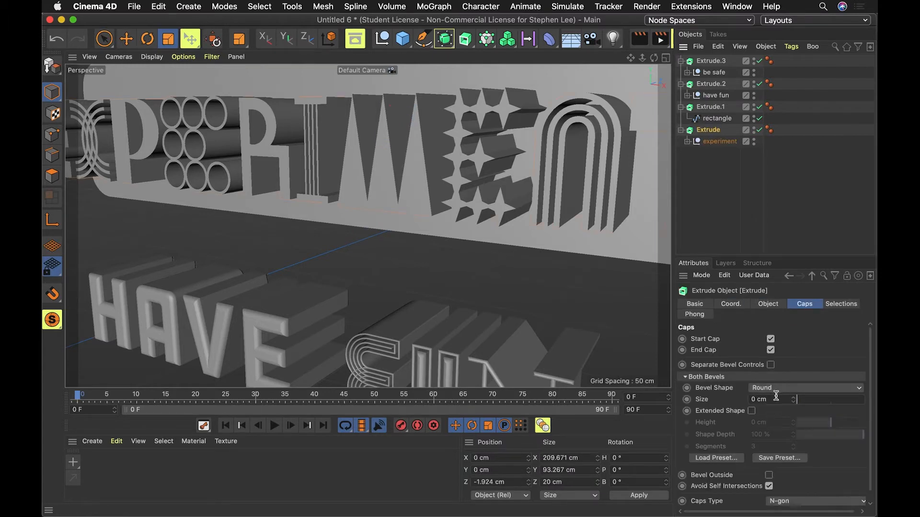
left_click(753, 397)
type("1.5")
key("Return")
left_click_drag(544, 232, 453, 218, "alt")
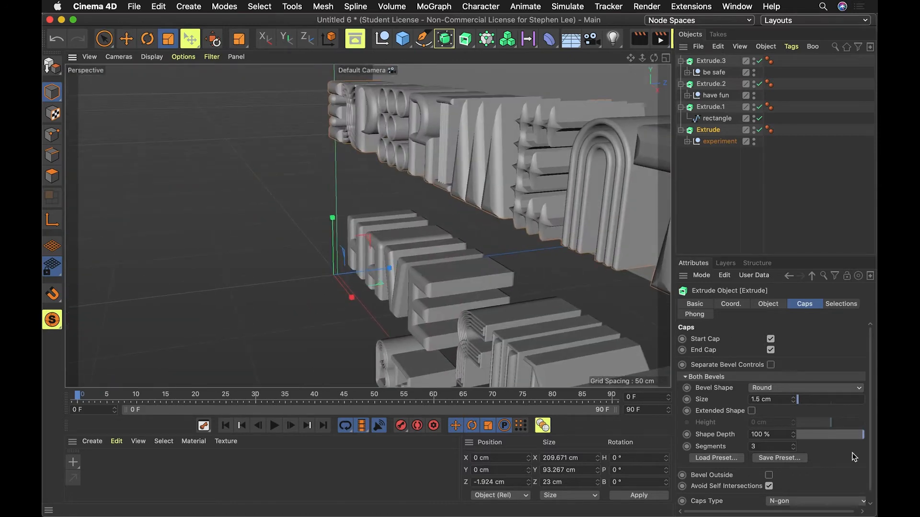
- Raise the experiment Extrude's bevel segments to 7 and inspect the letter edges up close
left_click(794, 446)
left_click(794, 446)
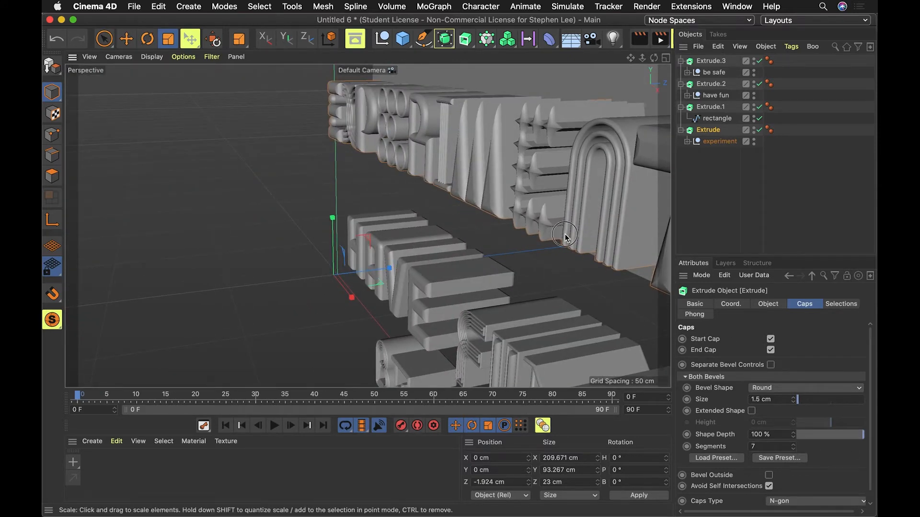
scroll(573, 161, "up", 4)
scroll(572, 161, "down", 5)
scroll(572, 161, "up", 8)
scroll(572, 161, "up", 2)
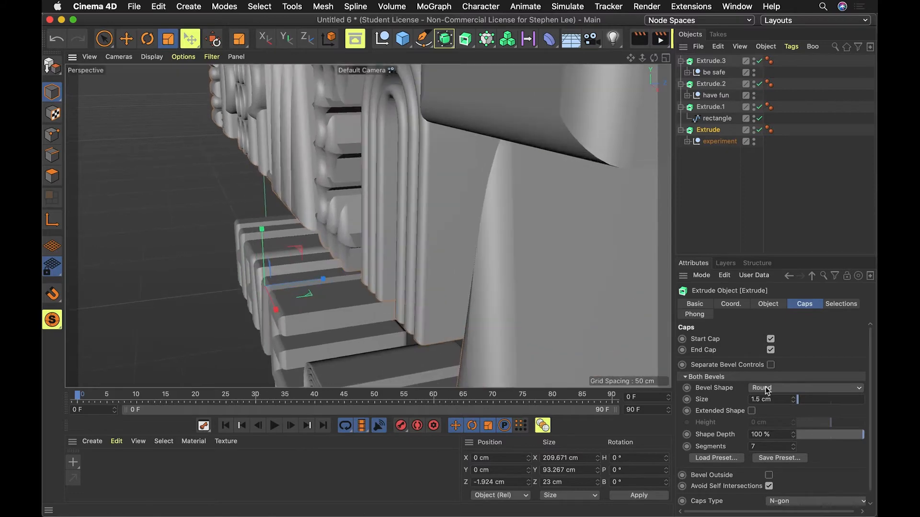
- Reduce the experiment Extrude's bevel segments to 1 and check the letters from the front
left_click(792, 449)
left_click(792, 449)
left_click(792, 449)
left_click(792, 448)
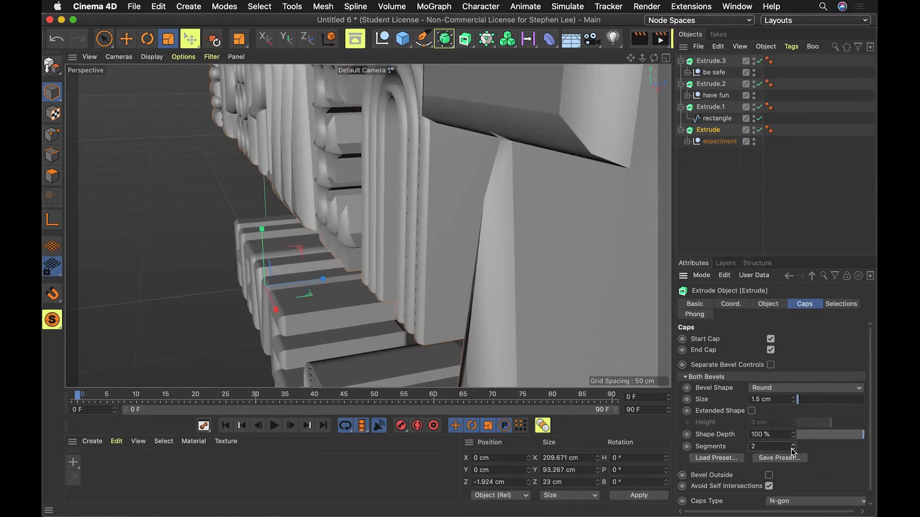
left_click(792, 448)
scroll(489, 271, "down", 10)
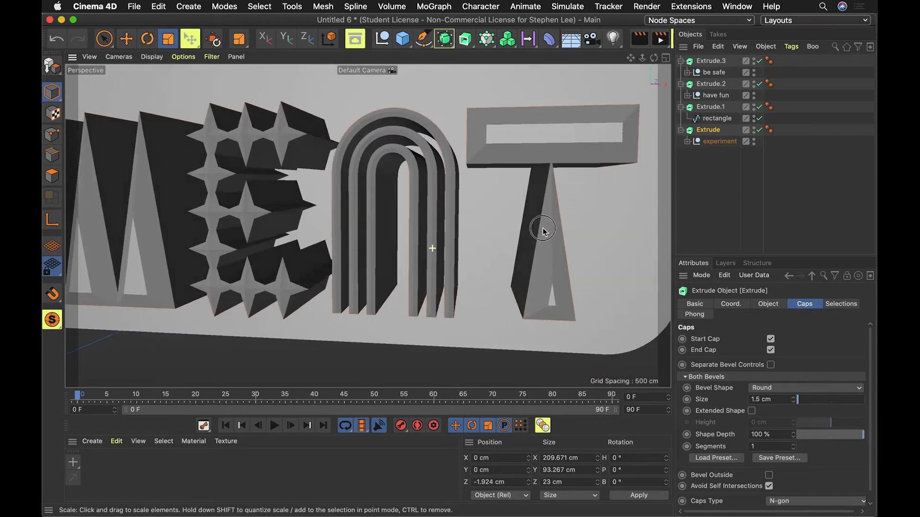
left_click_drag(542, 232, 390, 300, "alt")
scroll(383, 301, "up", 5)
scroll(383, 301, "down", 7)
- Set the rectangle Extrude's Round bevel size to 5 cm, then select the experiment Extrude and frame it in the view
left_click(711, 108)
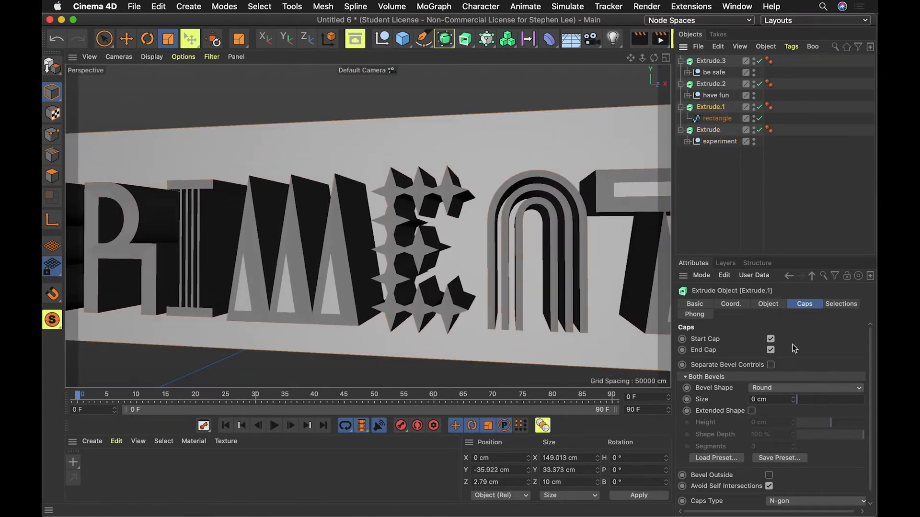
left_click_drag(775, 398, 748, 390)
type("5")
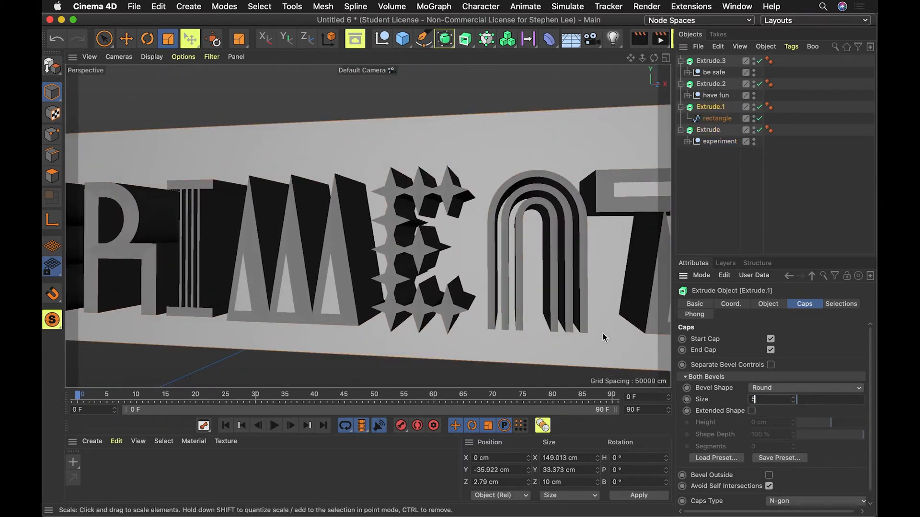
left_click(570, 310)
key("o")
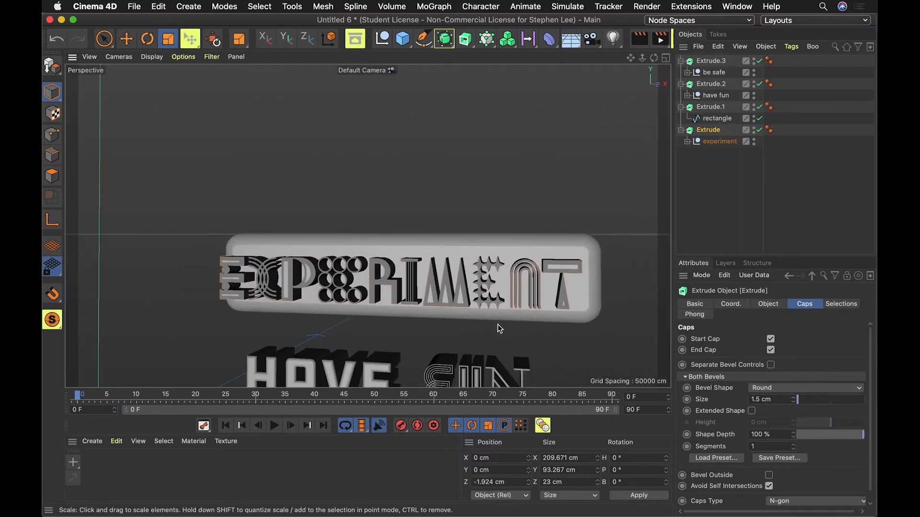
- Scale the rectangle spline in width and height to about 165 by 37 cm so it surrounds the experiment lettering
left_click_drag(499, 329, 529, 320, "alt")
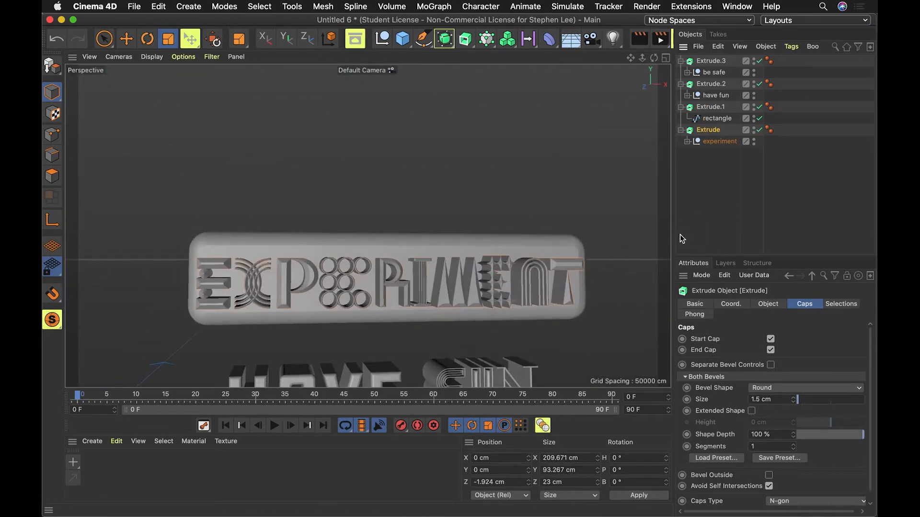
left_click(714, 119)
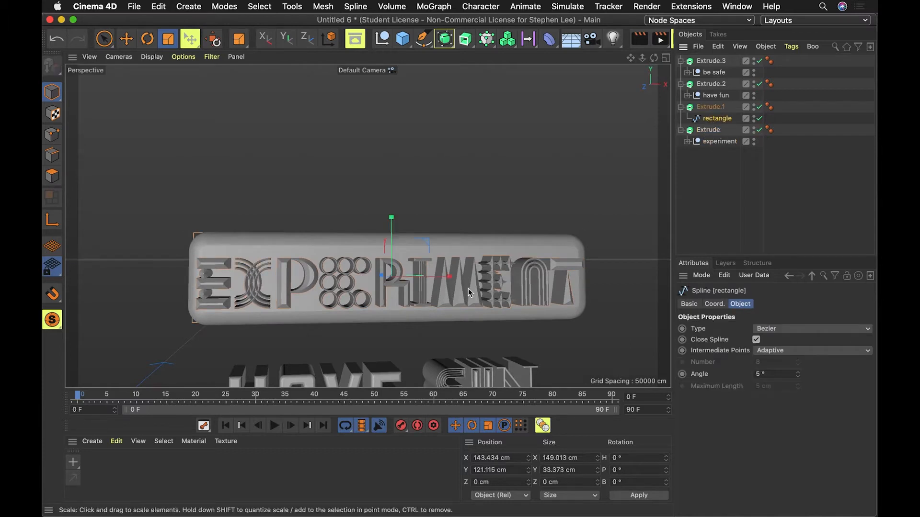
mouse_move(458, 279)
left_mouse_down()
mouse_move(467, 278)
mouse_move(457, 278)
left_mouse_up()
left_click_drag(391, 219, 393, 212)
- Move the rectangle Extrude slightly down to a Y position of about -36.8 cm, check its alignment with the lettering, and deselect it
left_click(710, 107)
key("e")
key("t")
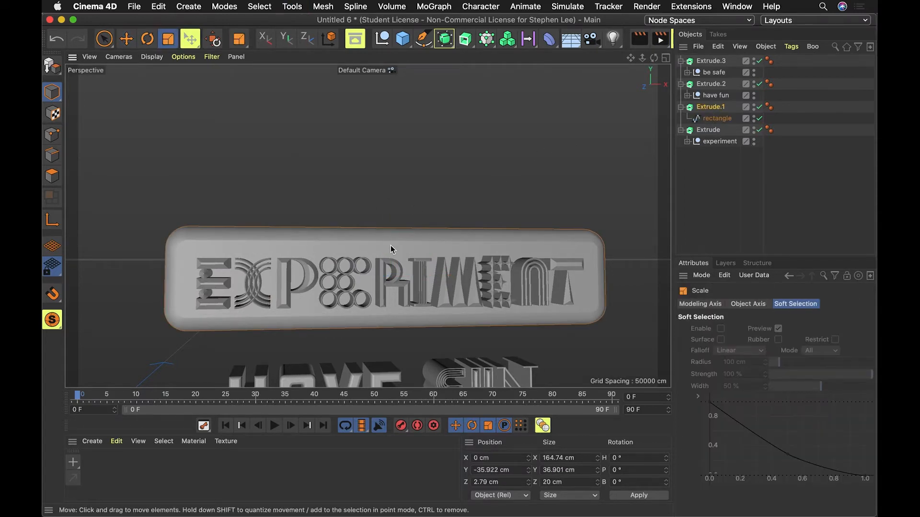
scroll(342, 278, "up", 5)
scroll(341, 278, "down", 2)
scroll(341, 277, "down", 6)
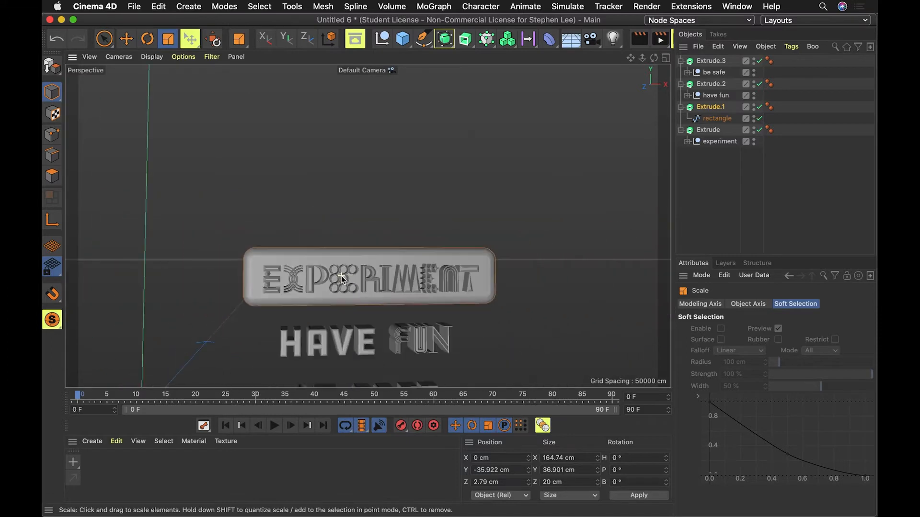
key("e")
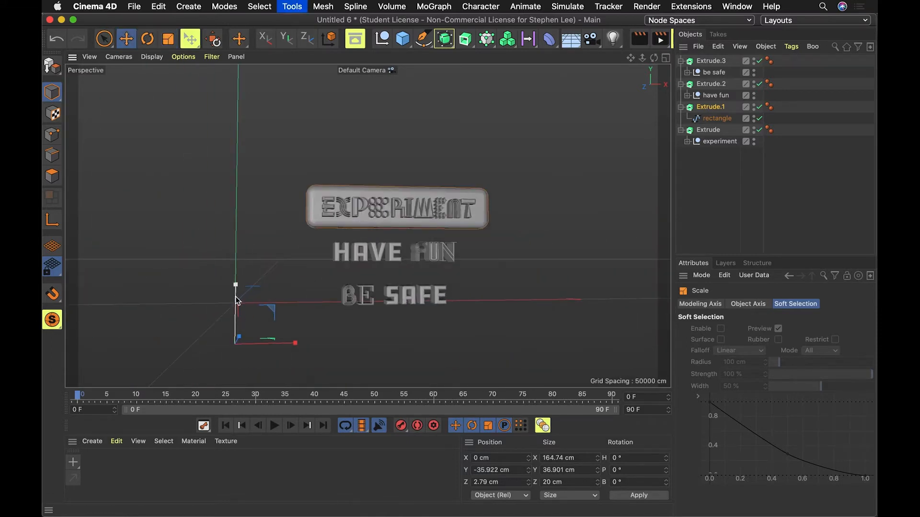
left_click_drag(235, 286, 238, 289)
scroll(486, 238, "up", 3)
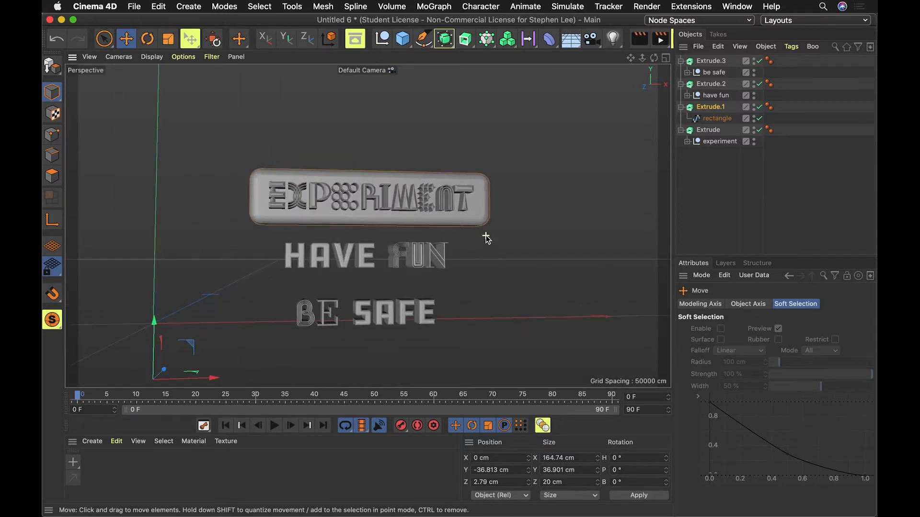
mouse_move(481, 271)
left_mouse_down("alt")
mouse_move(359, 274)
mouse_move(437, 228)
mouse_move(482, 275)
mouse_move(451, 271)
mouse_move(474, 262)
left_mouse_up("alt")
left_click(724, 166)
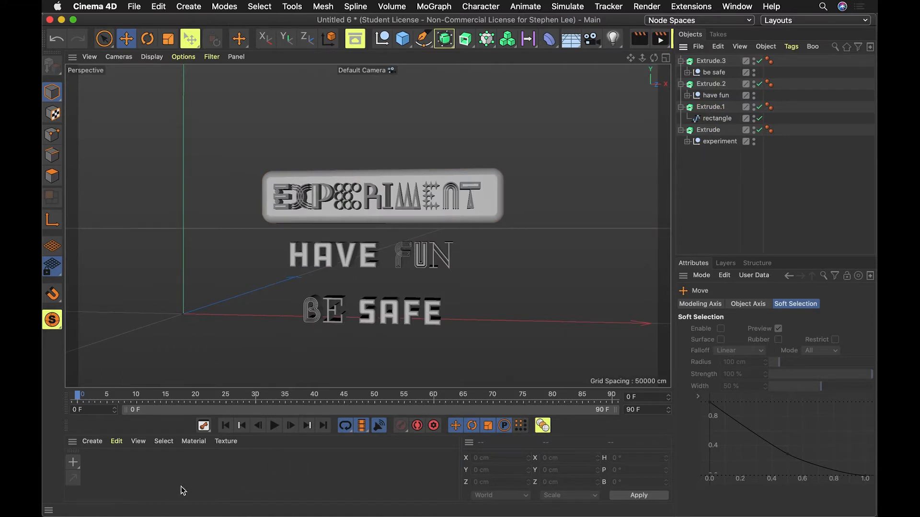
- Create a new Standard material and set its color to blue with H 217°, S 90% and V 80%
left_click(89, 441)
mouse_move(124, 331)
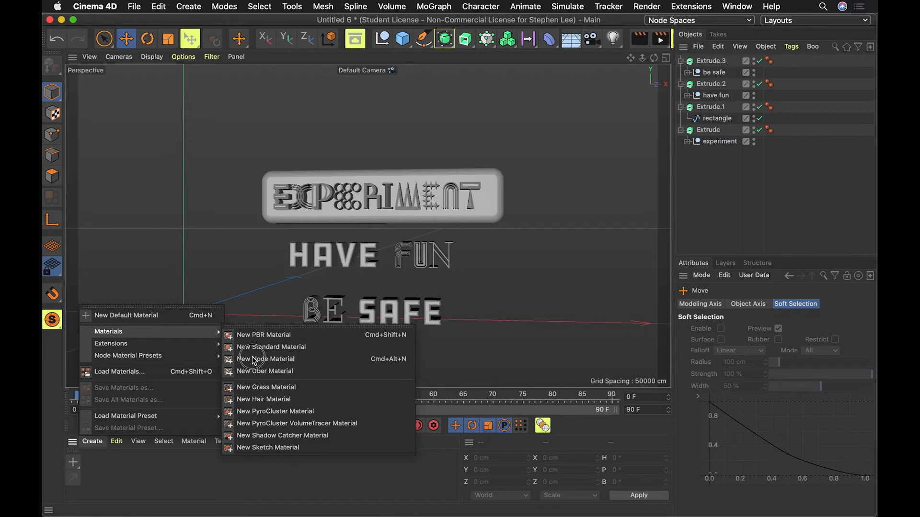
left_click(288, 347)
double_click(100, 464)
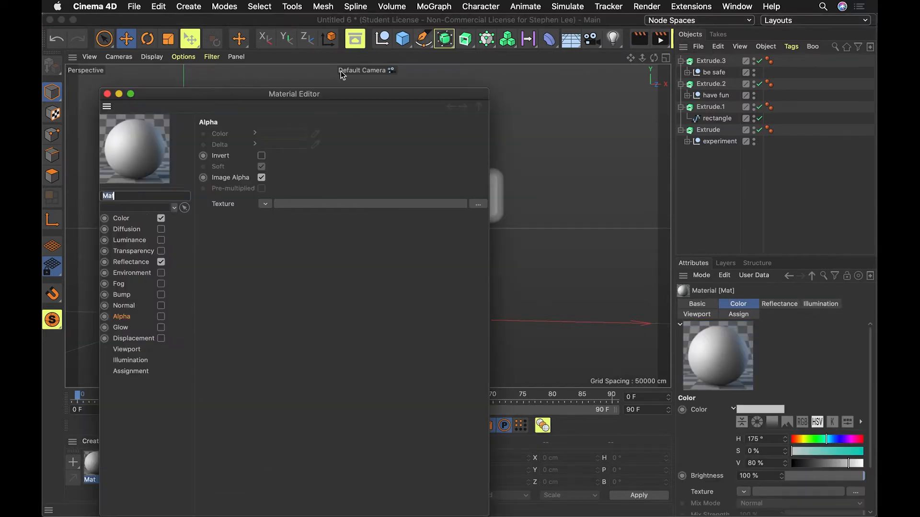
left_click(122, 219)
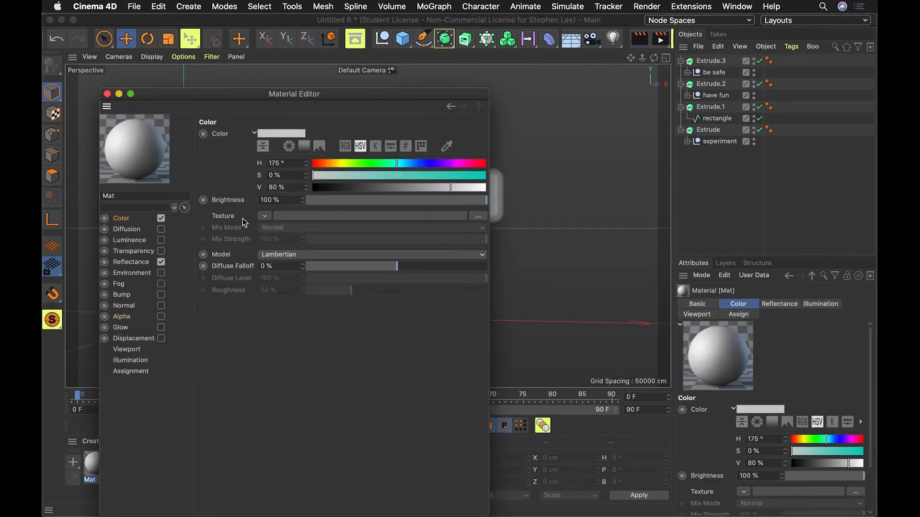
left_click_drag(396, 163, 416, 163)
left_click(468, 175)
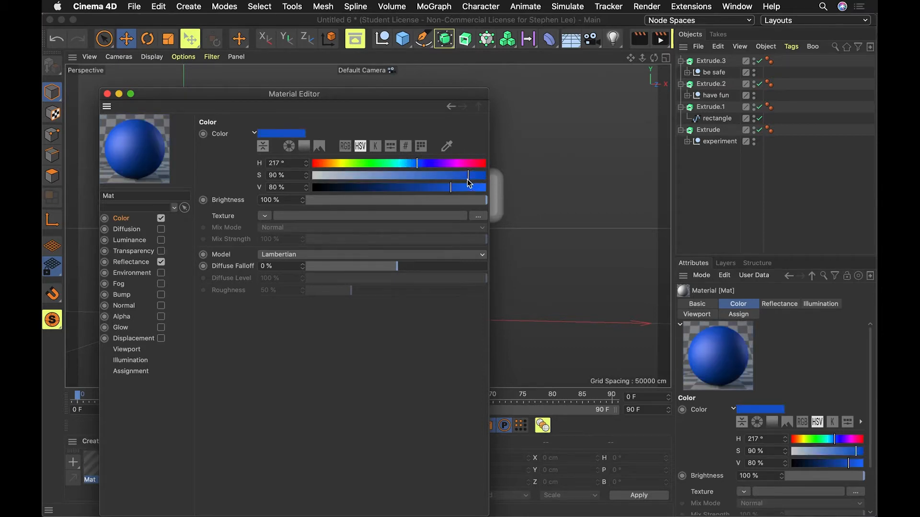
left_click(108, 94)
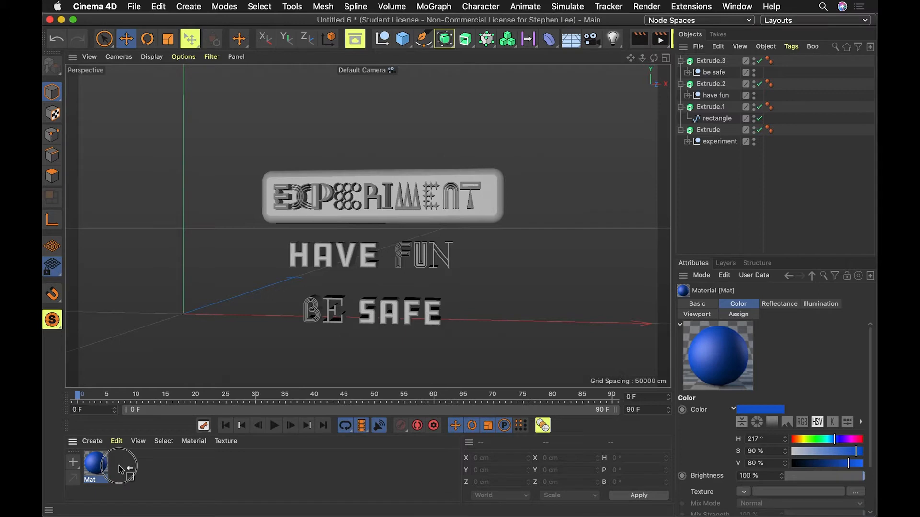
- Duplicate the blue material and change the copy's color to green with a hue of 137°
left_click_drag(121, 465, 135, 468)
double_click(131, 466)
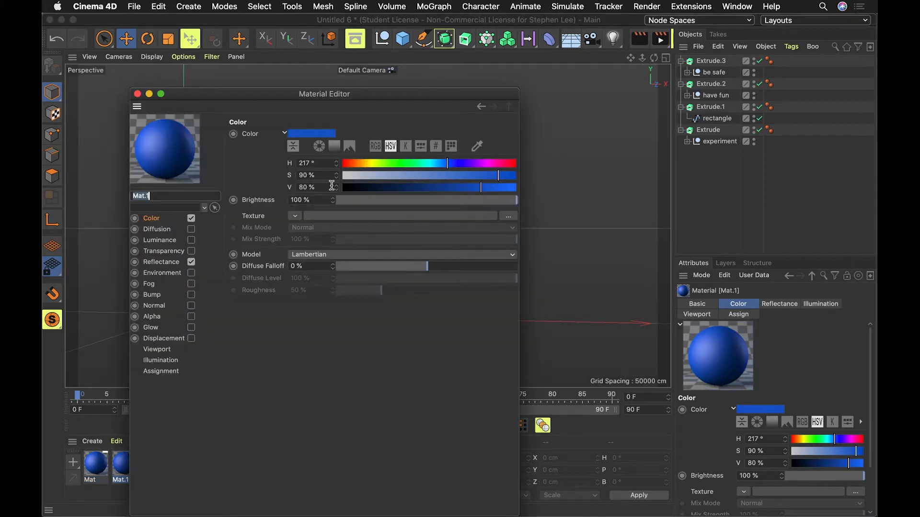
left_click_drag(448, 173, 408, 170)
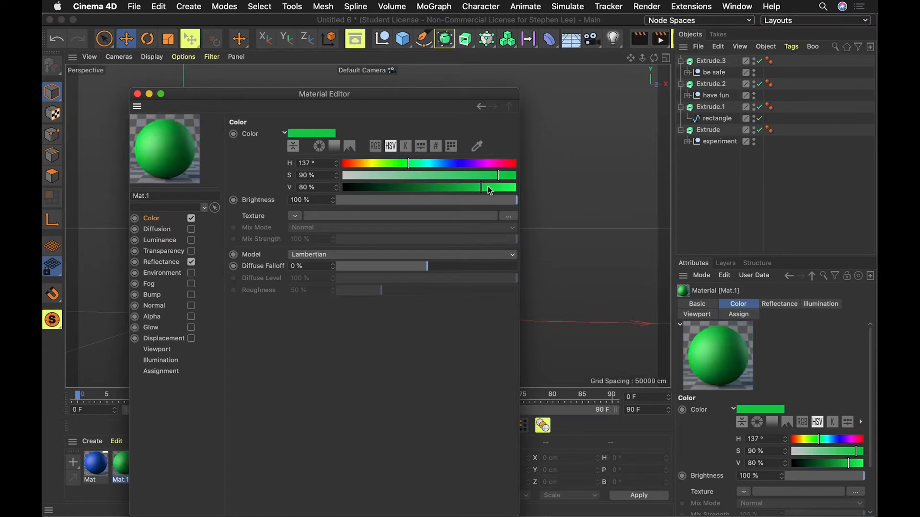
left_click(137, 93)
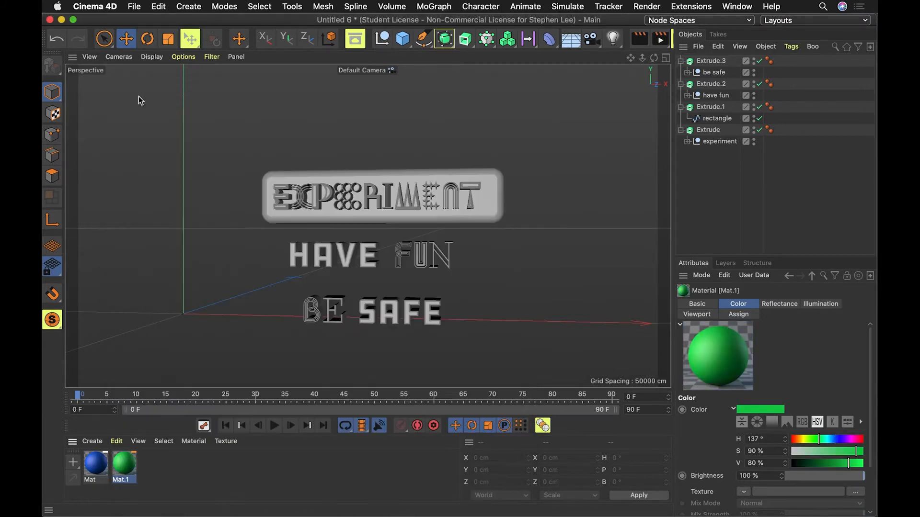
- Duplicate the green material and make the copy bright yellow with H 67°, S 88% and V 99%
left_click_drag(130, 466, 152, 463, "ctrl")
double_click(153, 462)
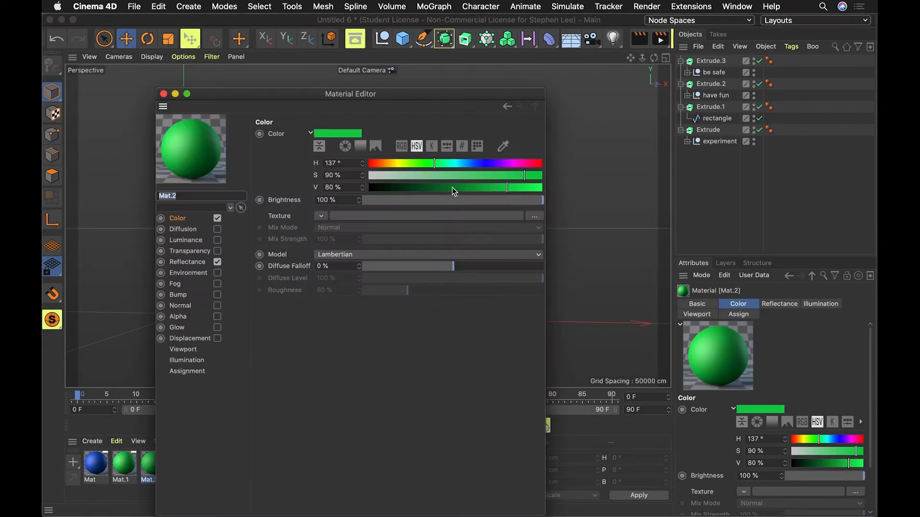
left_click(401, 164)
left_click(540, 187)
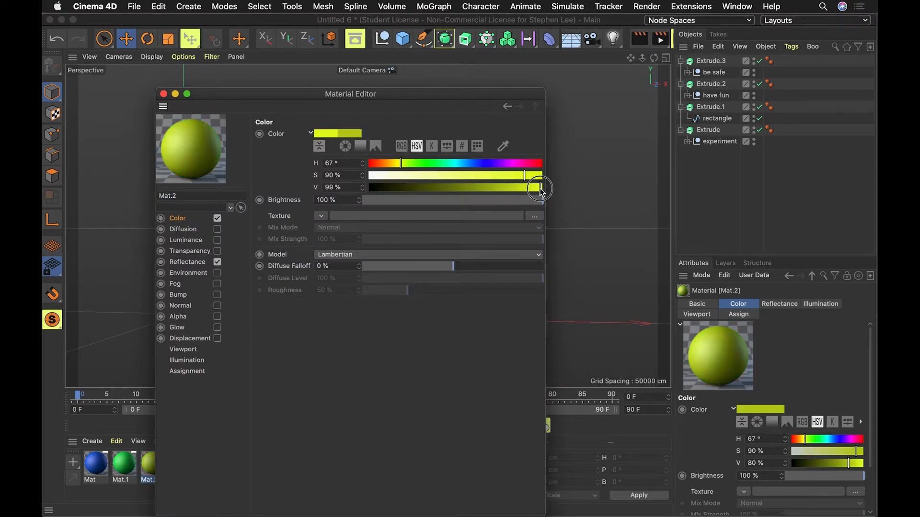
left_click(532, 175)
left_click(537, 175)
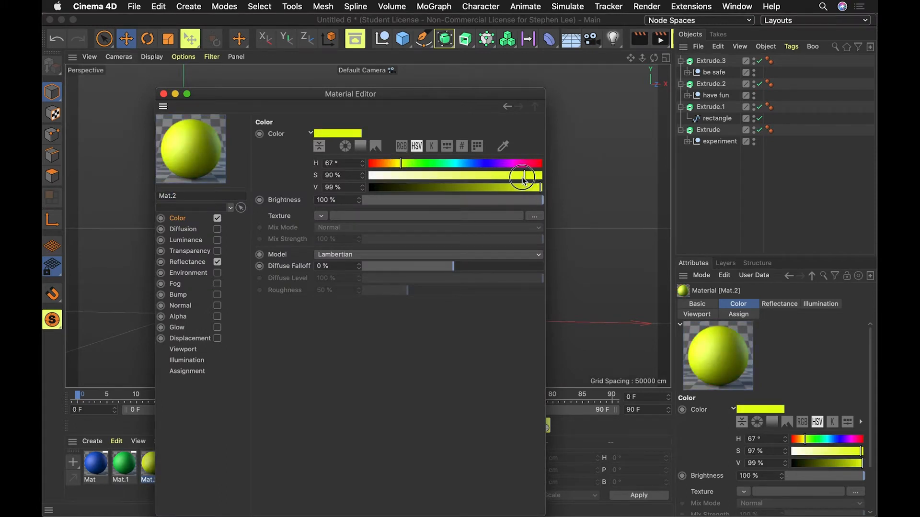
left_click(164, 94)
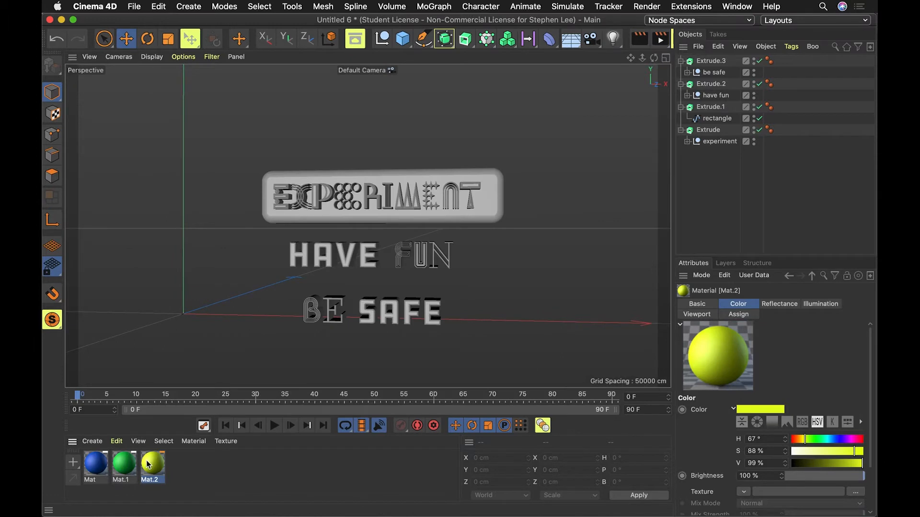
- Duplicate the yellow material and change the copy's color to pink with a hue of 321°
left_click_drag(149, 464, 188, 472, "ctrl")
double_click(188, 472)
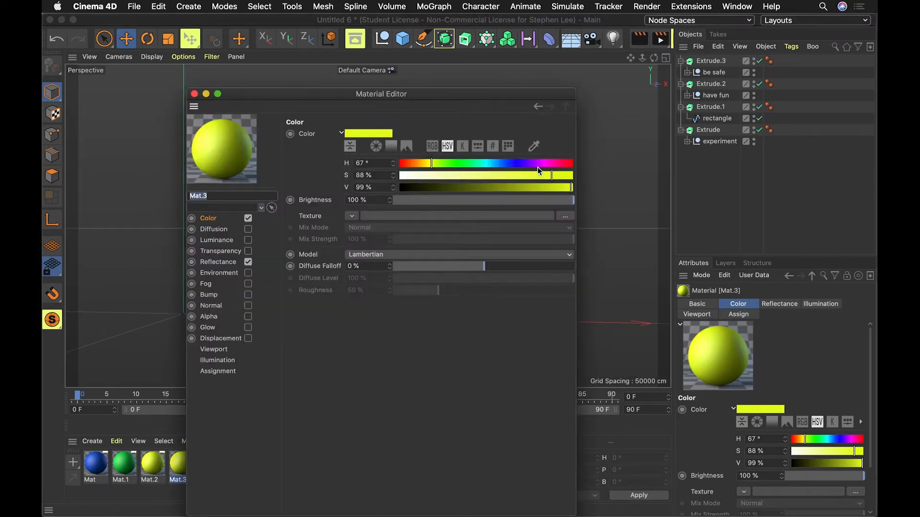
left_click(554, 164)
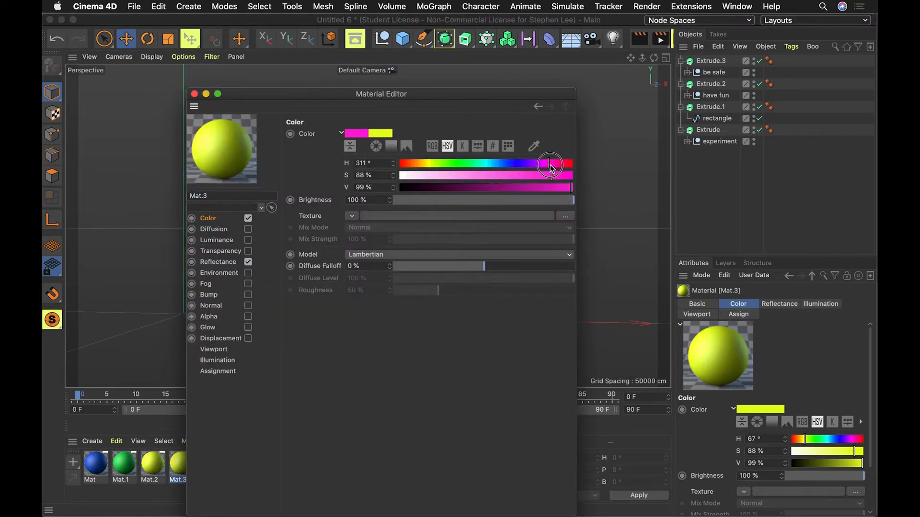
left_click(193, 93)
- Duplicate the pink material and make the copy a pale off-white with H 92° and S 11%
left_click_drag(179, 464, 219, 471, "ctrl")
double_click(216, 465)
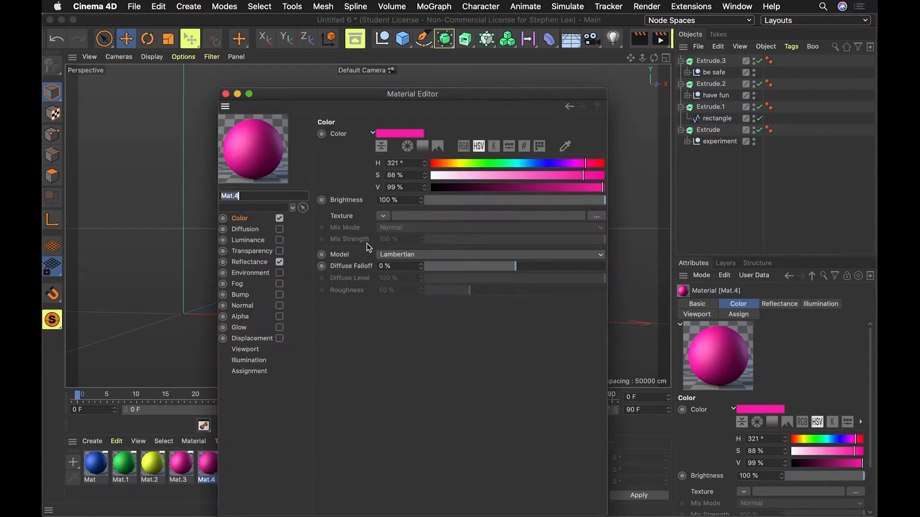
left_click(453, 176)
mouse_move(451, 179)
left_mouse_down()
mouse_move(551, 164)
mouse_move(475, 166)
mouse_move(451, 177)
left_mouse_up()
left_click(530, 164)
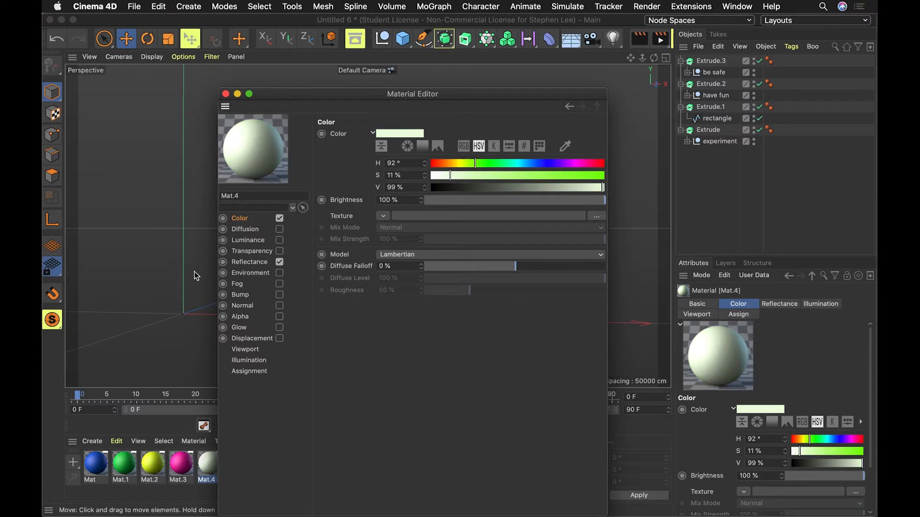
- Set the off-white material's default specular reflectance to 48% specular strength and 19% falloff
left_click(249, 262)
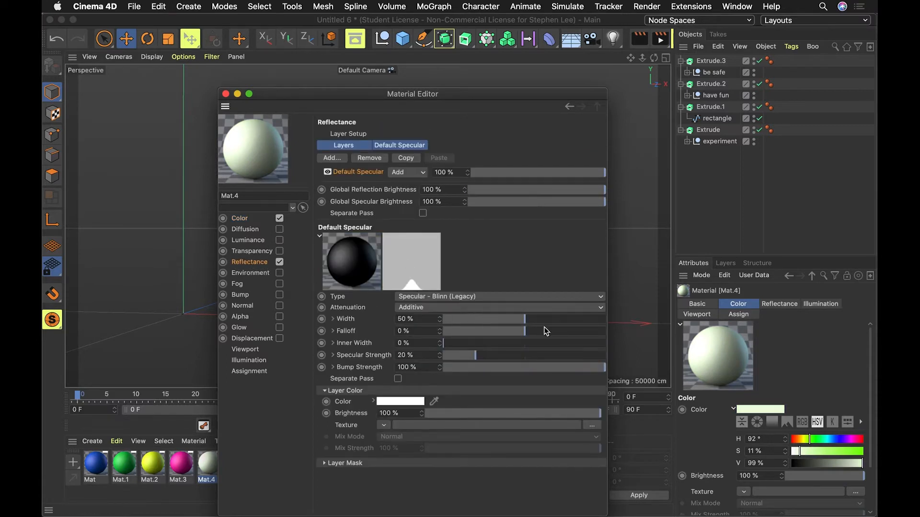
left_click_drag(496, 357, 521, 355)
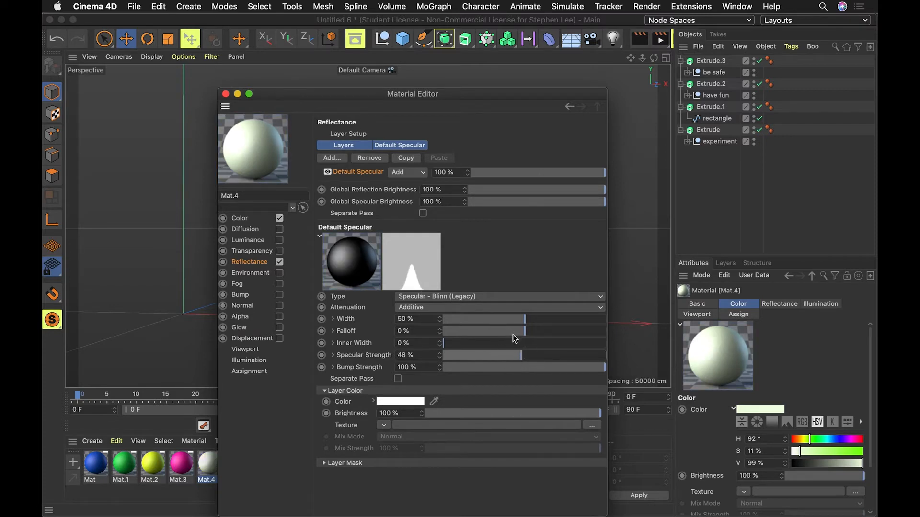
left_click_drag(525, 331, 542, 336)
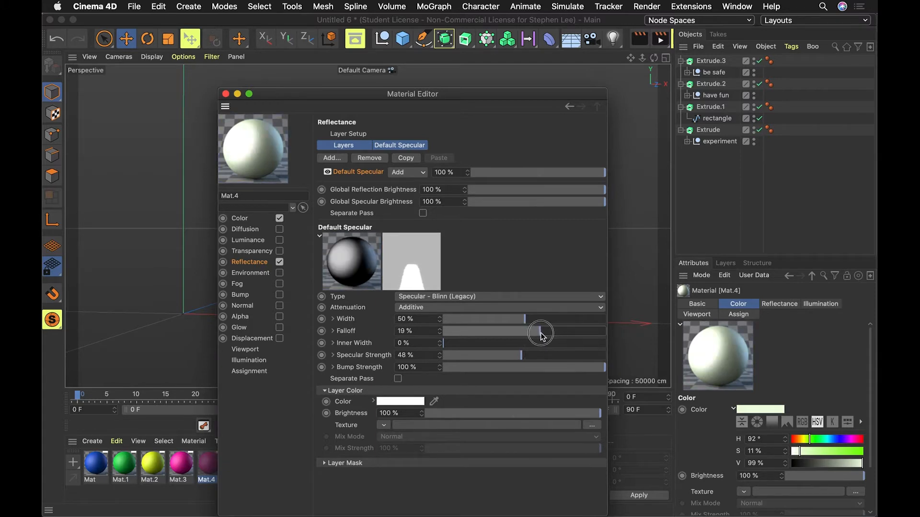
- Add a Beckmann reflectance layer to the off-white material with 42% opacity, 55% reflection strength and 93% bump strength
left_click(332, 158)
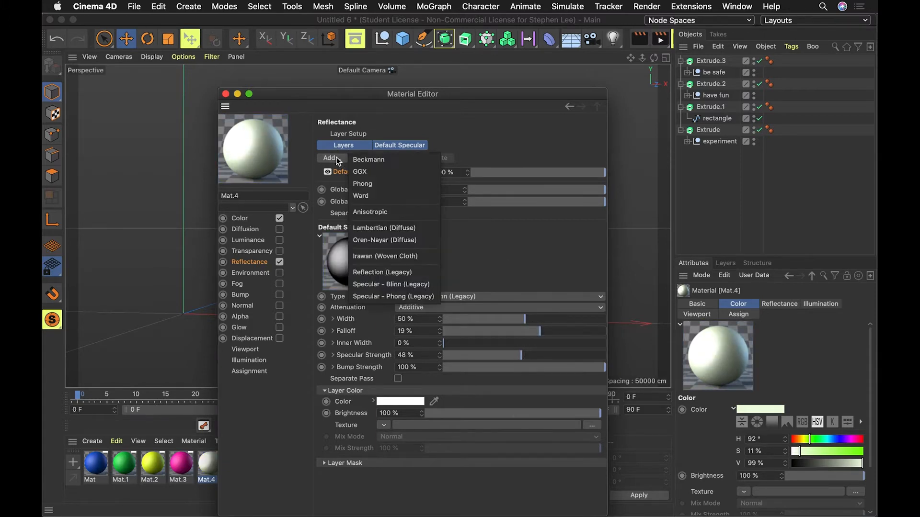
left_click(401, 160)
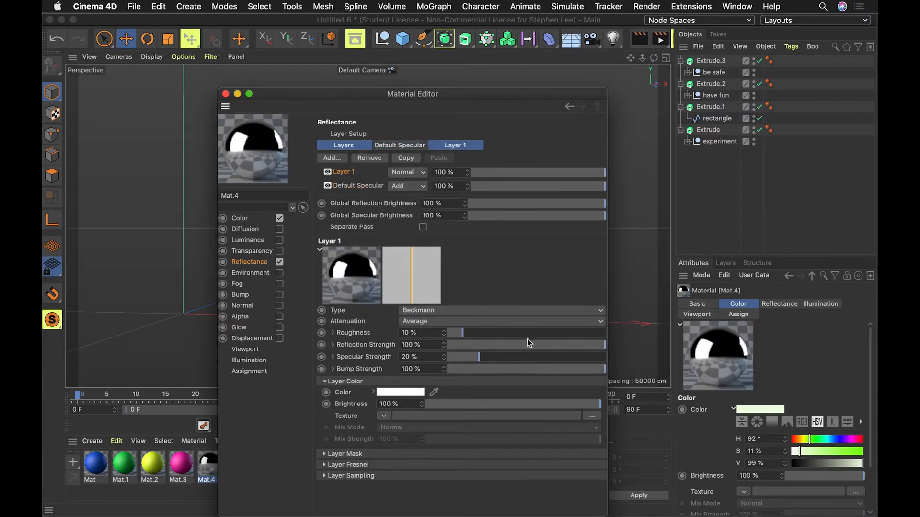
left_click_drag(574, 343, 594, 369)
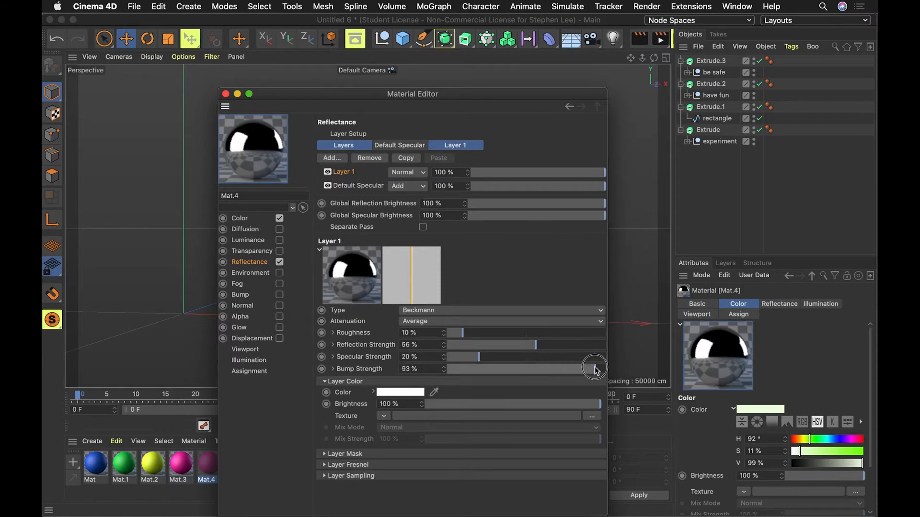
left_click_drag(560, 174, 529, 176)
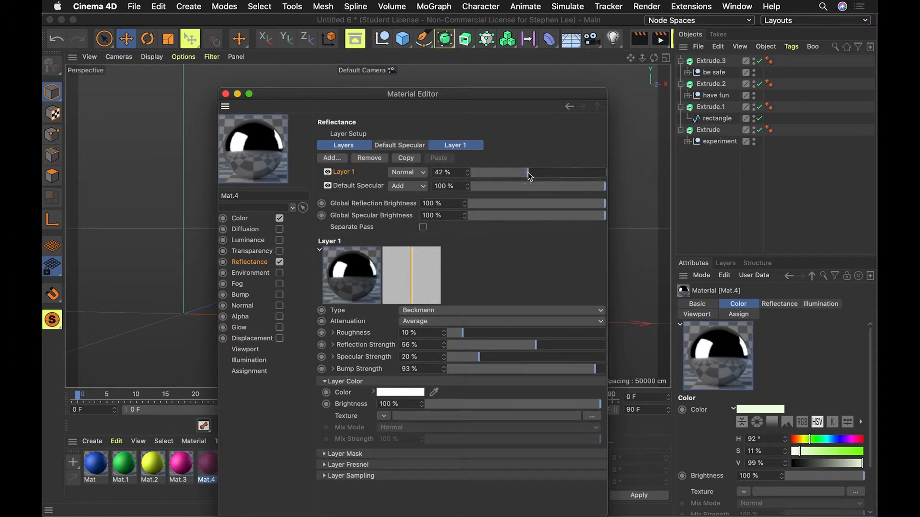
left_click(533, 346)
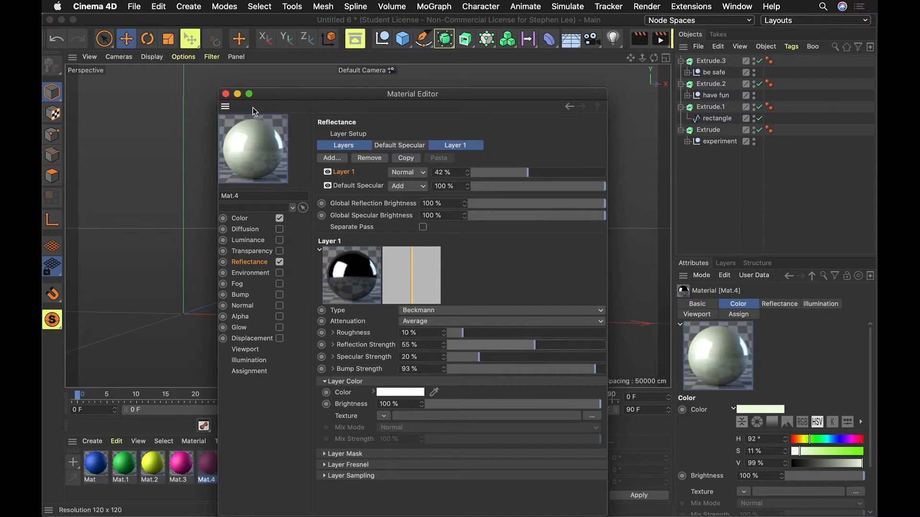
left_click(225, 94)
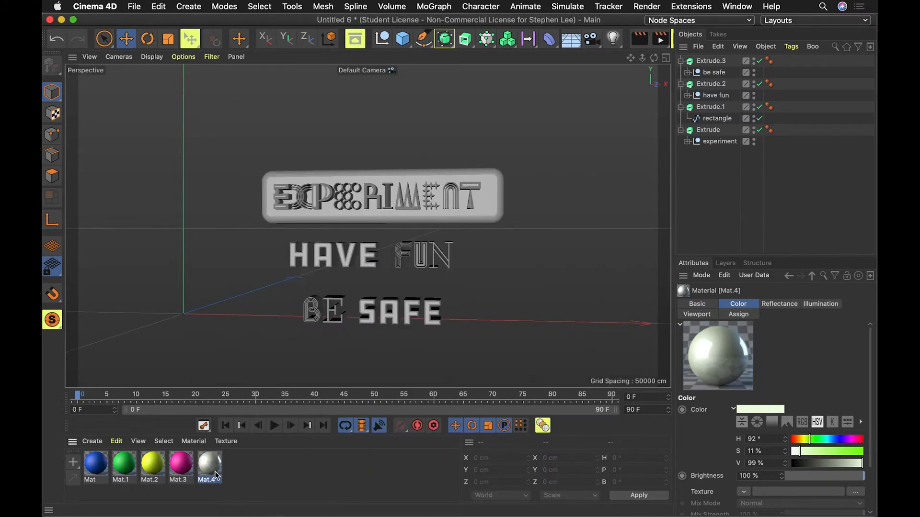
- Apply the off-white material to the rectangle Extrude and preview it with a render of the view
left_click_drag(214, 470, 345, 223)
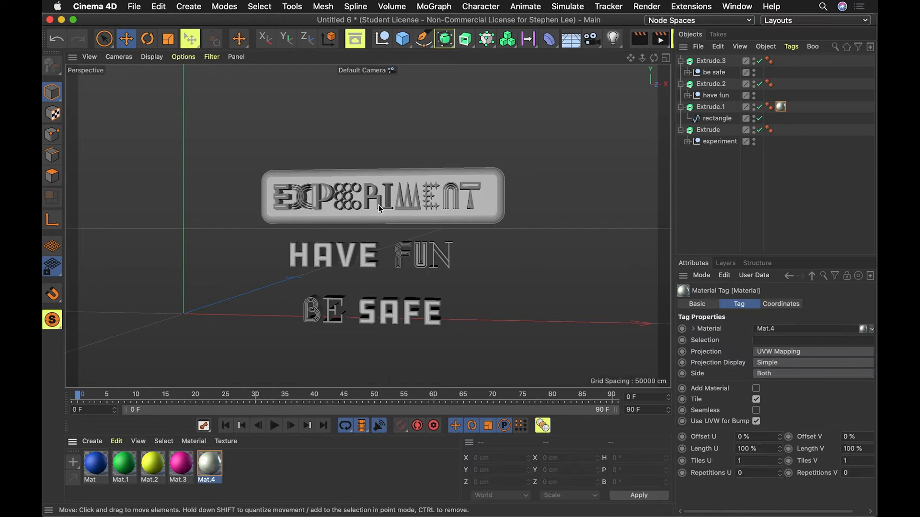
key("super+r")
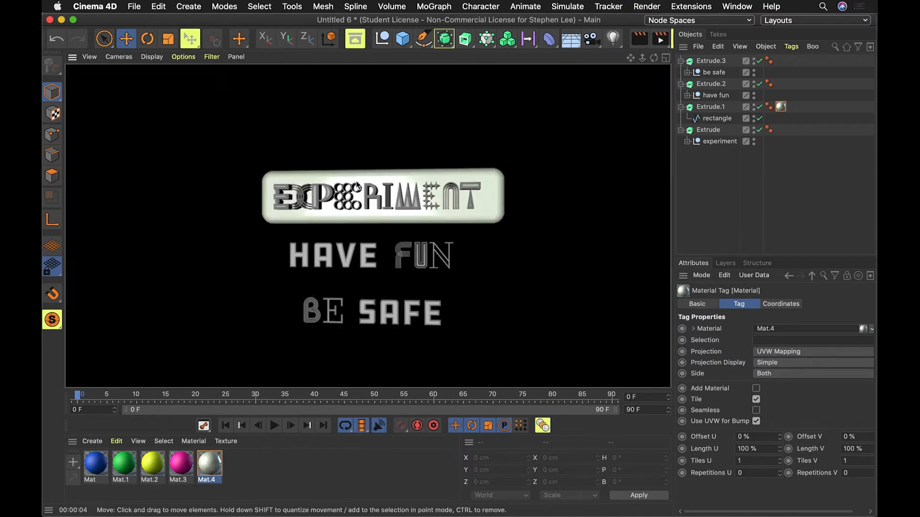
left_click(731, 212)
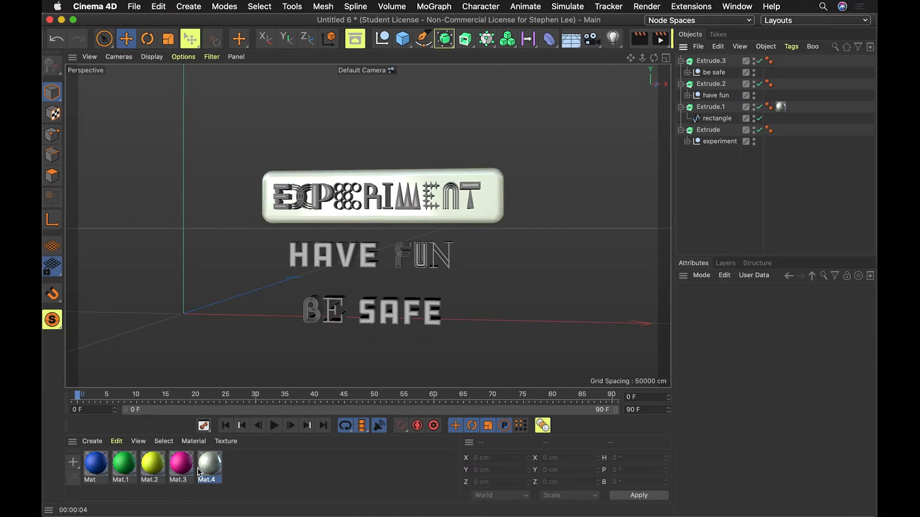
- Duplicate the pink material and make the copy orange with H 28° and S 98%
left_click_drag(229, 467, 229, 467, "ctrl")
double_click(233, 464)
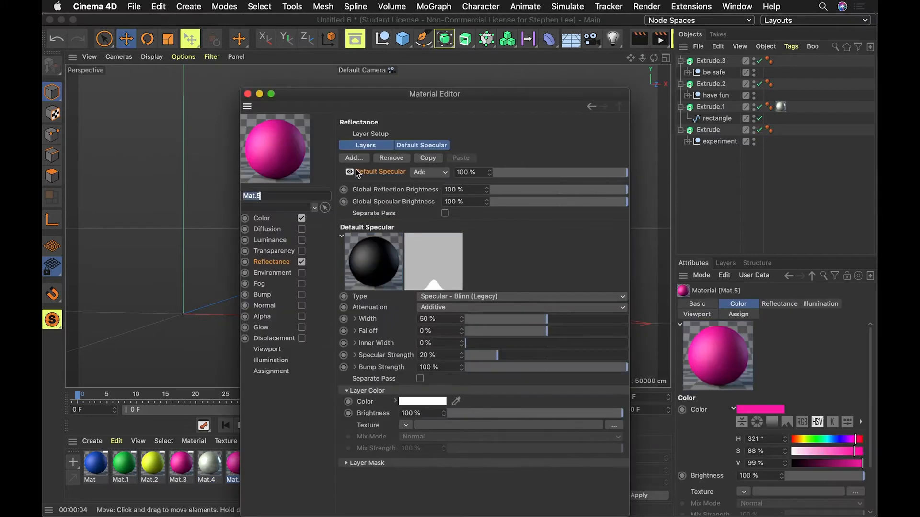
left_click(280, 219)
left_click(545, 164)
left_click_drag(545, 166, 473, 164)
left_click(623, 176)
left_click(460, 165)
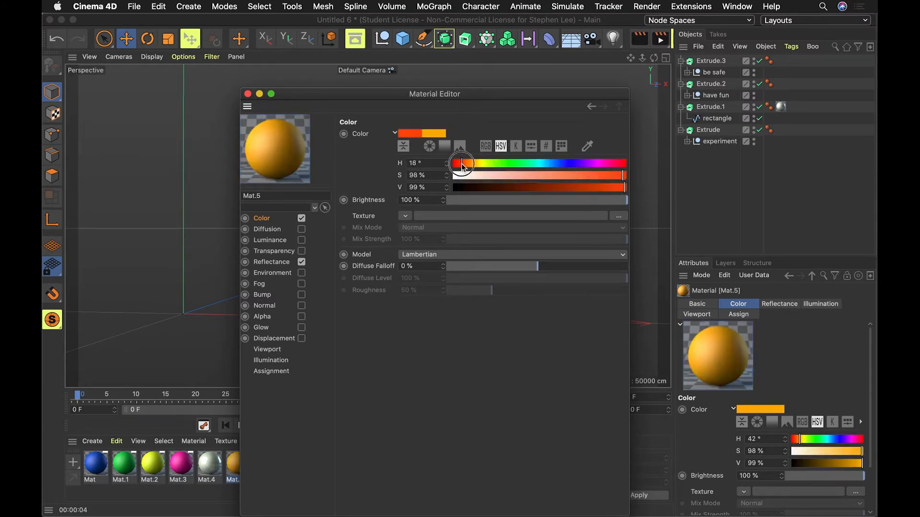
left_click_drag(464, 165, 466, 164)
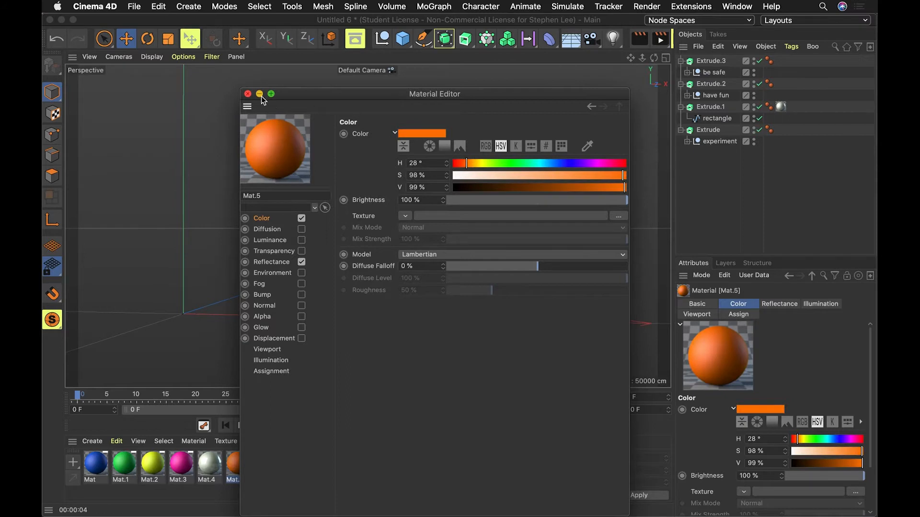
left_click(248, 94)
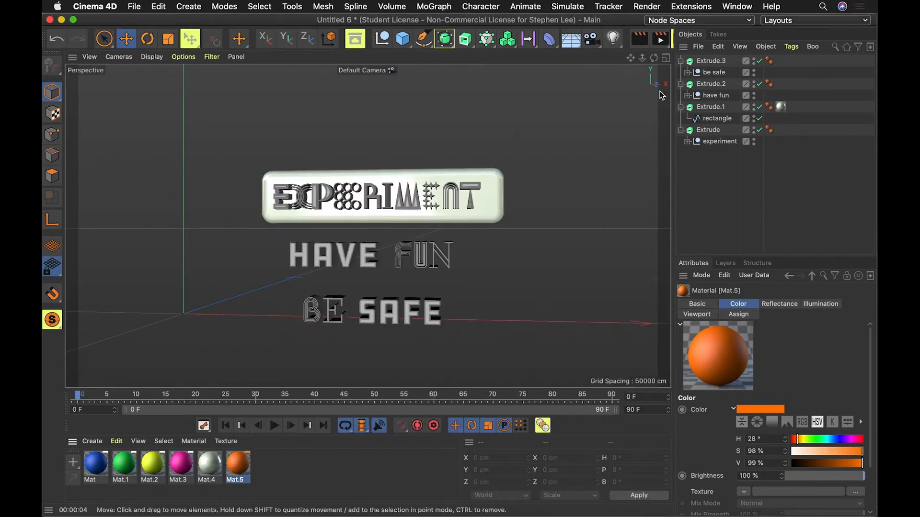
- Apply the blue material to the experiment Extrude and inspect the letter paths grouped inside it
left_click_drag(98, 464, 717, 133)
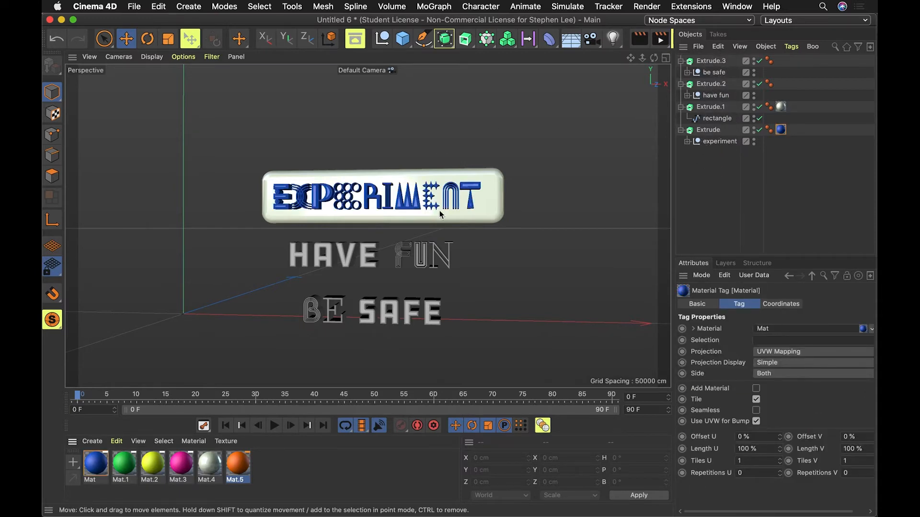
scroll(443, 211, "up", 5)
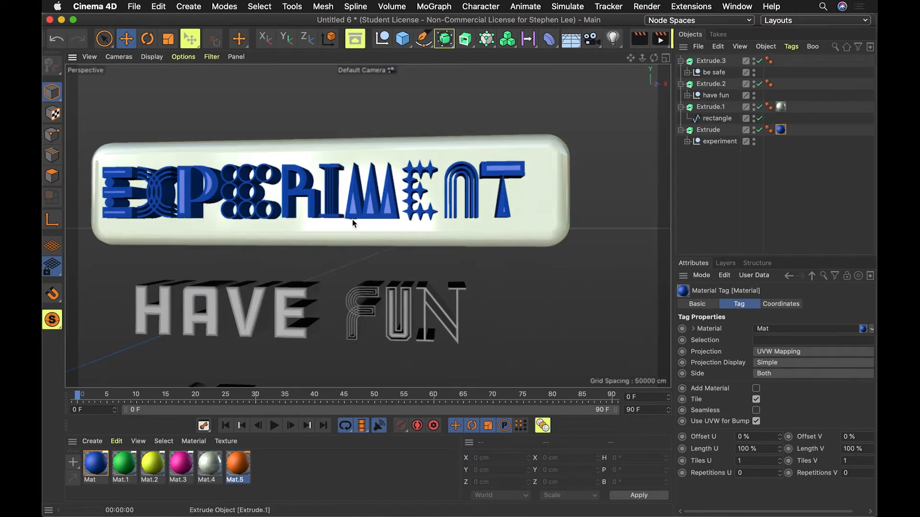
left_click(708, 178)
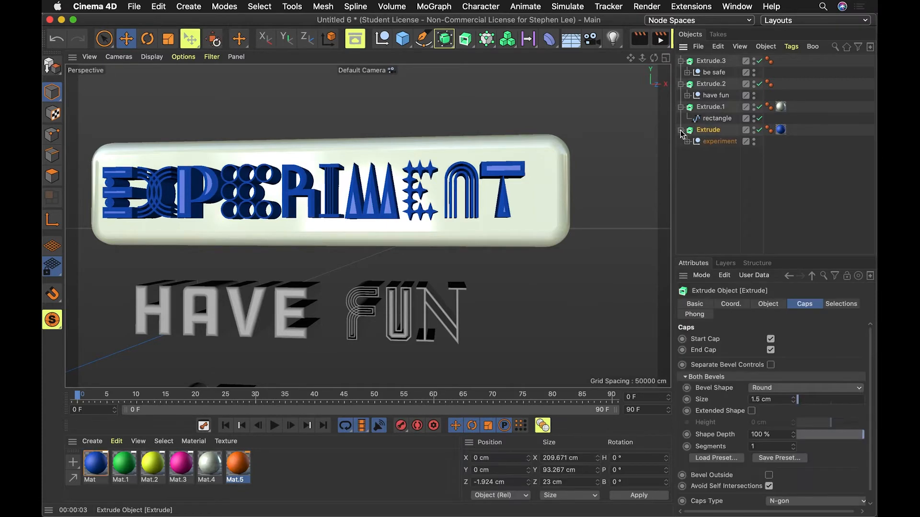
left_click(687, 142)
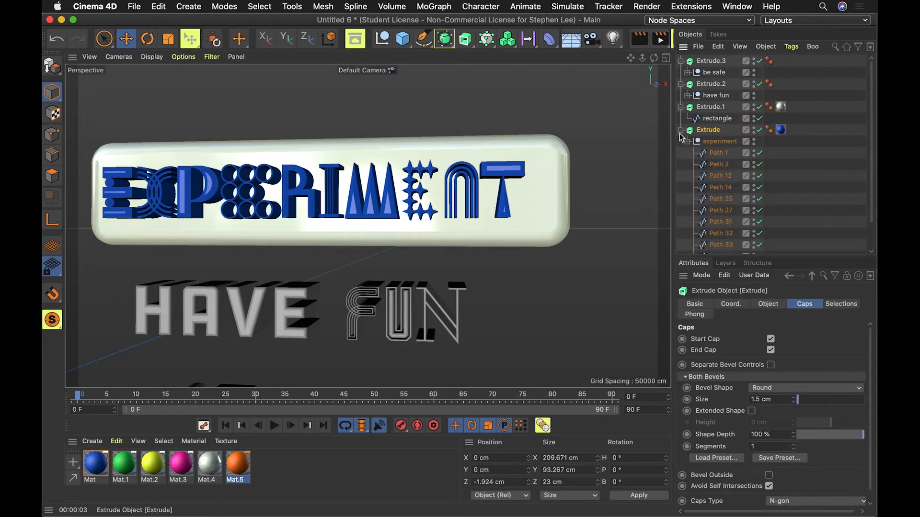
left_click(681, 131)
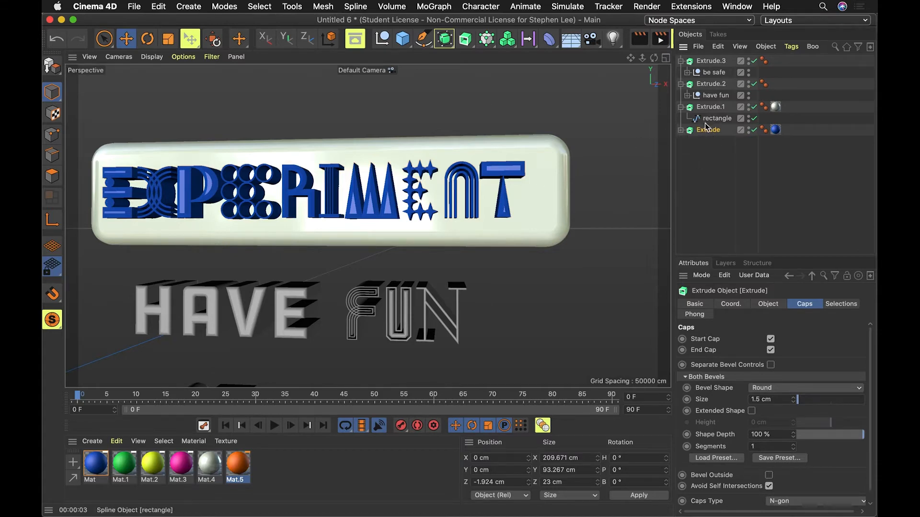
left_click(680, 130)
left_click(711, 131)
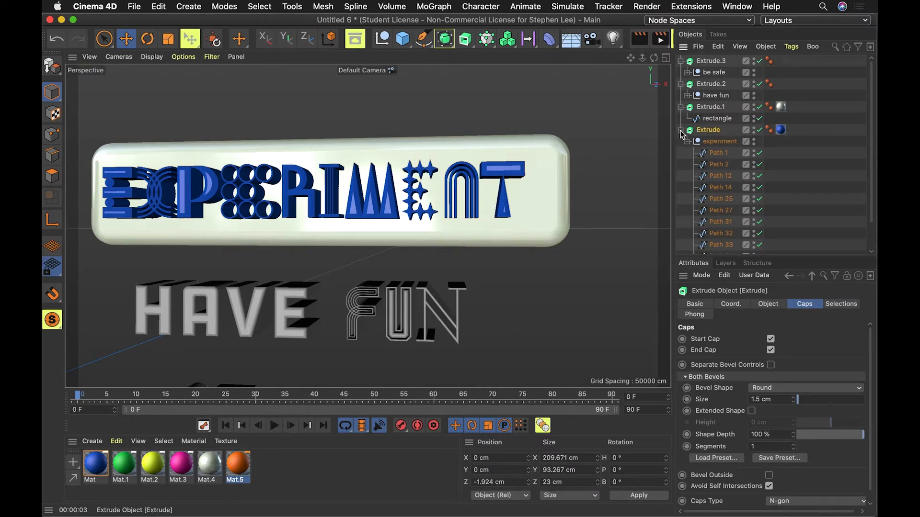
left_click(681, 130)
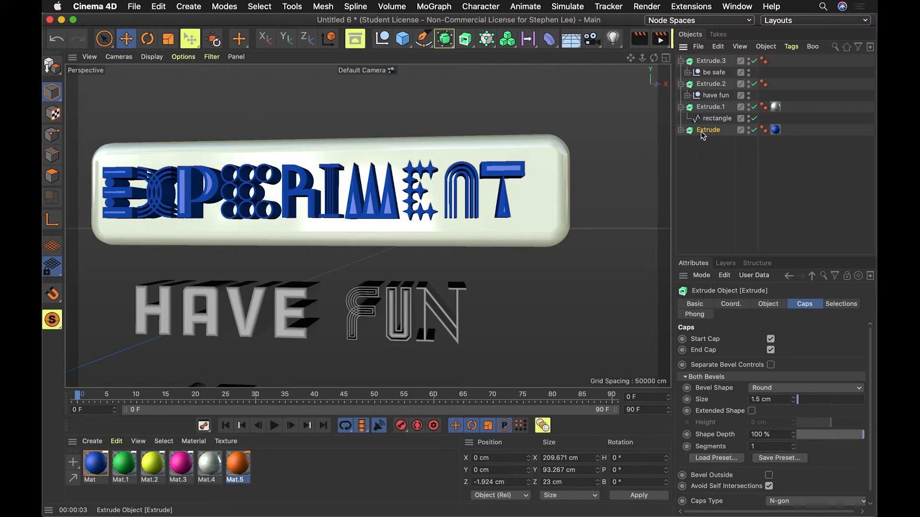
- Make the experiment Extrude editable and expand its hierarchy to check the individual letter extrudes
key("c")
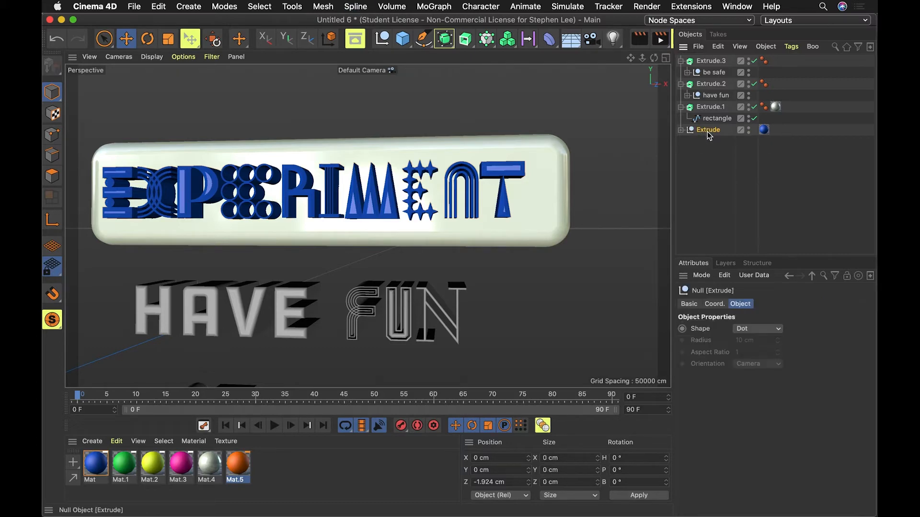
left_click(681, 131)
left_click(687, 142)
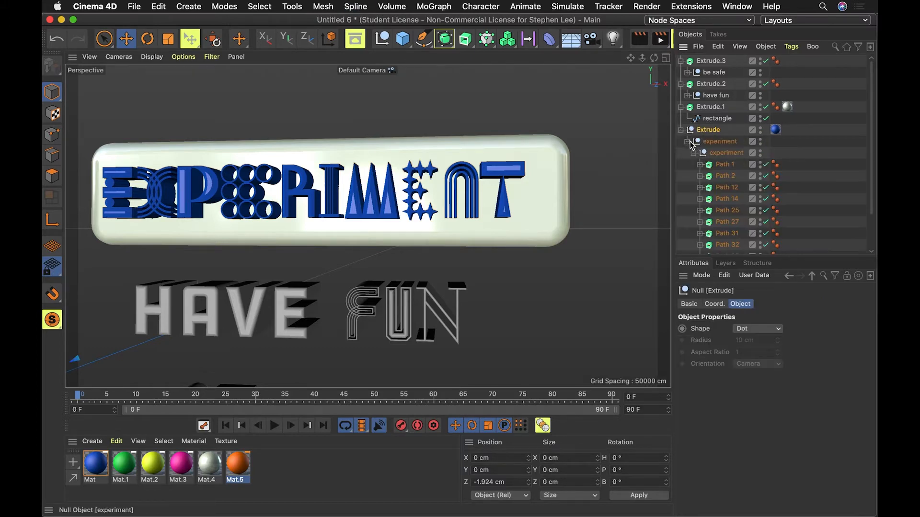
left_click(725, 176)
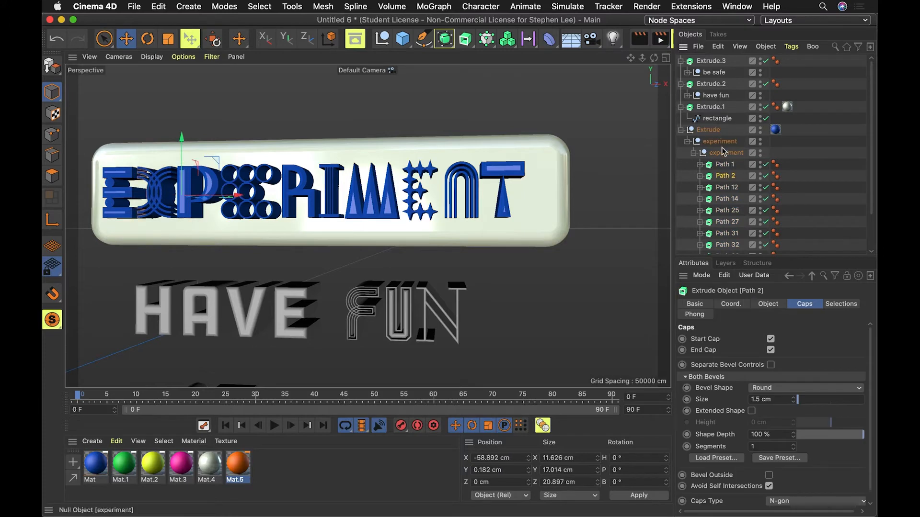
left_click(700, 165)
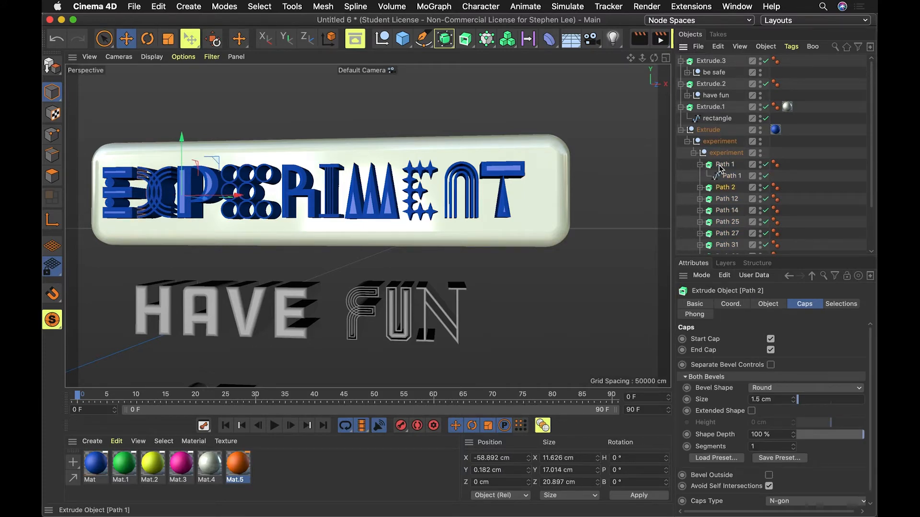
left_click(720, 199)
left_click(724, 211)
left_click(726, 222)
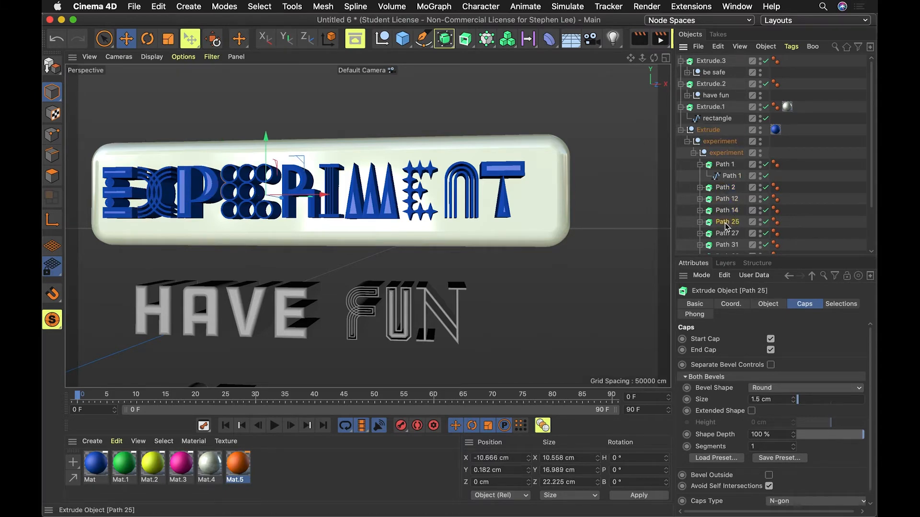
- Move the group's blue material tag onto Path 1, and apply pink to Path 2, yellow to Path 12 and green to Path 14
left_click_drag(769, 129, 727, 165)
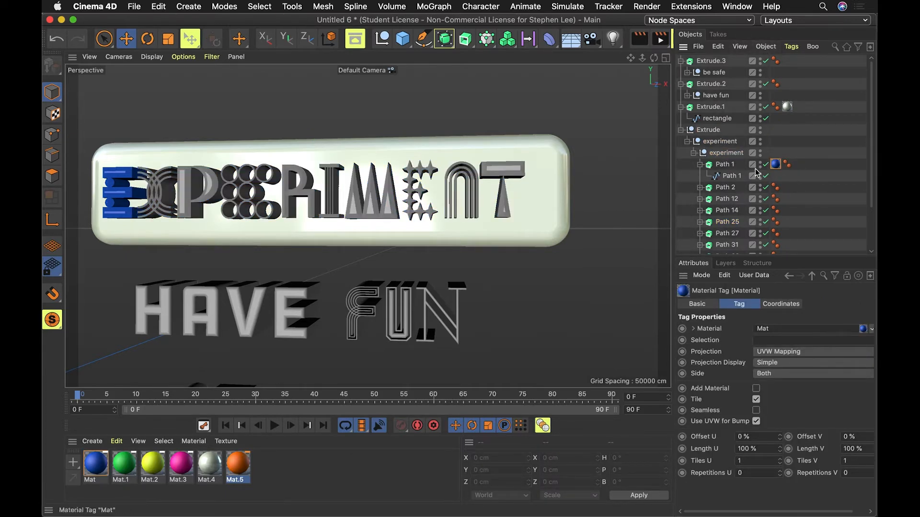
left_click_drag(181, 470, 728, 187)
left_click_drag(158, 469, 727, 199)
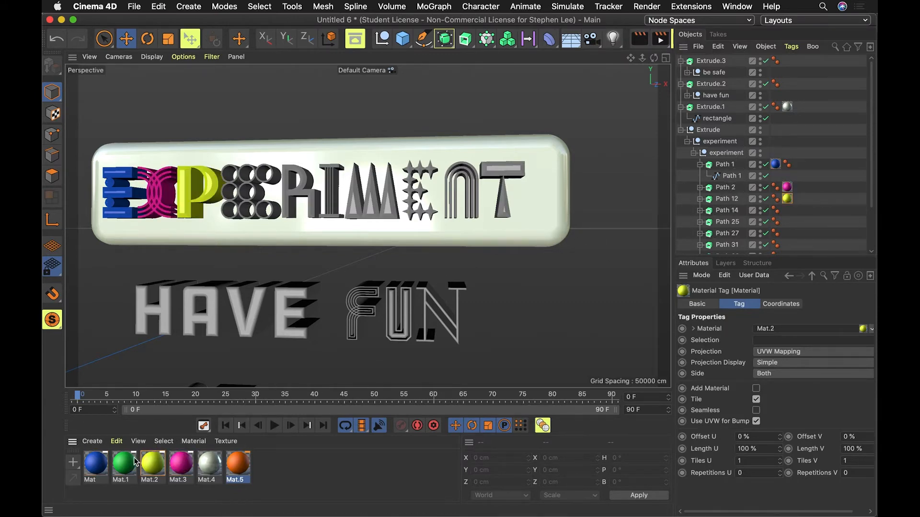
left_click_drag(126, 472, 730, 213)
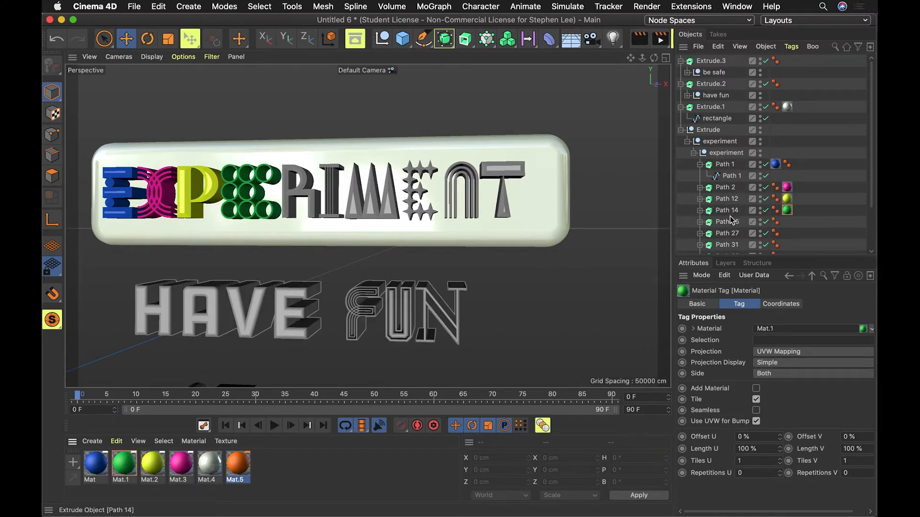
- Apply orange to the R, green to the I, pink to the M and blue to the star-shaped E of EXPERIMENT
left_click_drag(247, 469, 728, 221)
left_click_drag(128, 470, 724, 246)
left_click_drag(724, 234, 725, 234)
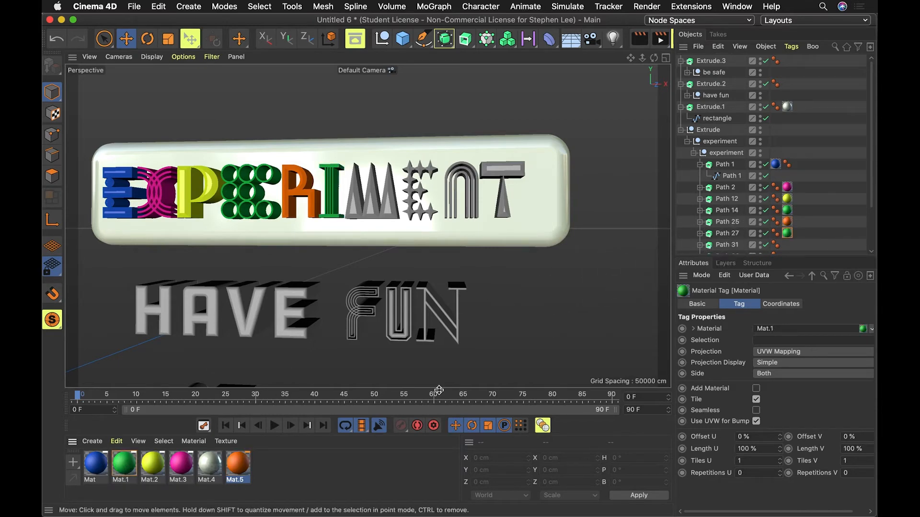
left_click_drag(176, 469, 386, 206)
left_click_drag(93, 472, 431, 221)
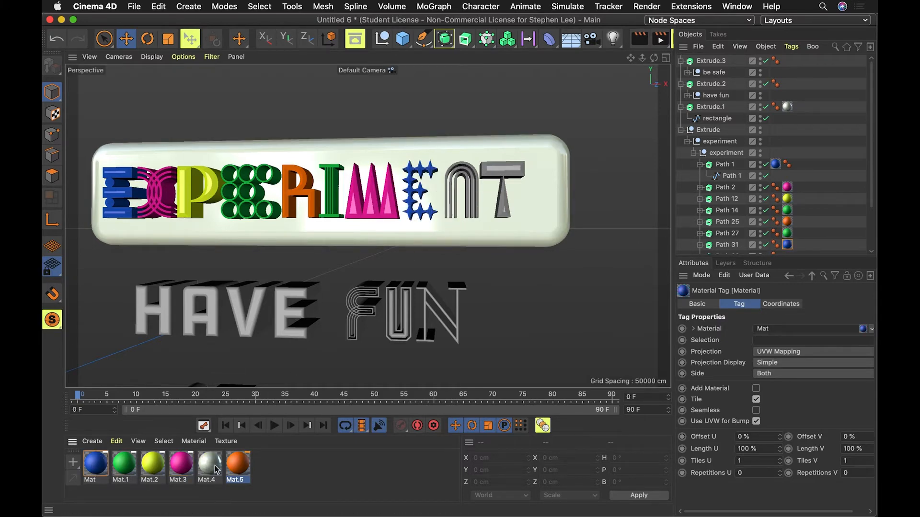
- Color the N's arches with pink on outer Path 32, orange on Path 33 and yellow on inner Path 34
left_click_drag(241, 472, 473, 207)
scroll(829, 206, "down", 5)
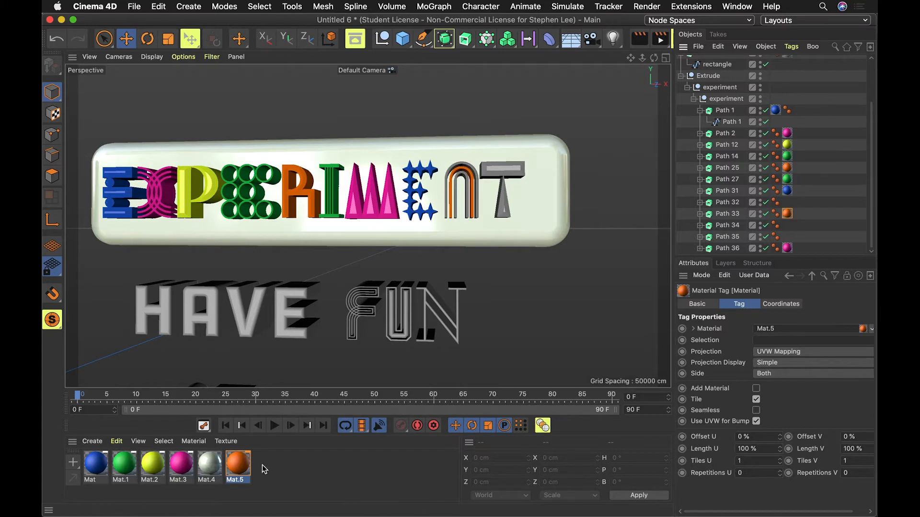
left_click_drag(787, 214, 787, 202)
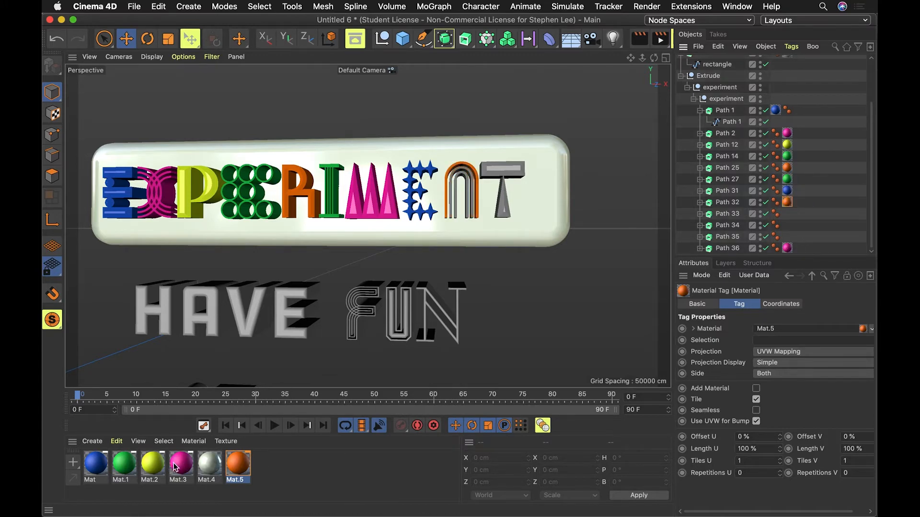
left_click_drag(154, 468, 791, 216)
left_click_drag(159, 472, 731, 214)
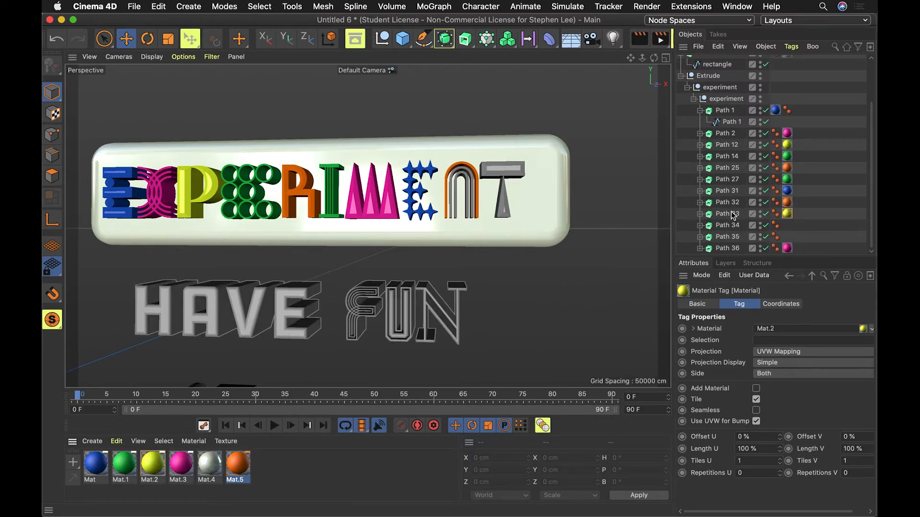
left_click_drag(181, 462, 790, 229)
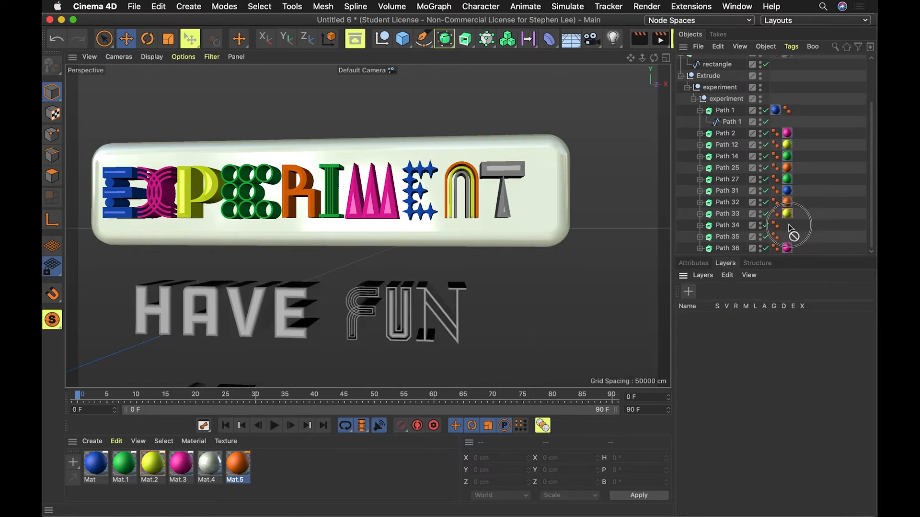
left_click(790, 216)
left_click_drag(790, 219, 787, 214)
left_click_drag(177, 466, 733, 203)
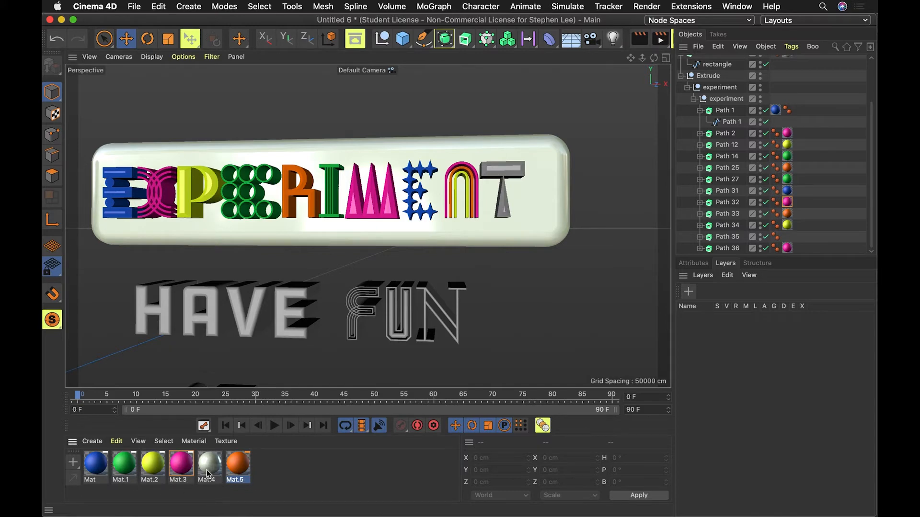
- Duplicate the orange material as a black one with V 3% and apply it to the T and the circle-patterned E
left_click_drag(237, 472, 264, 468)
double_click(262, 465)
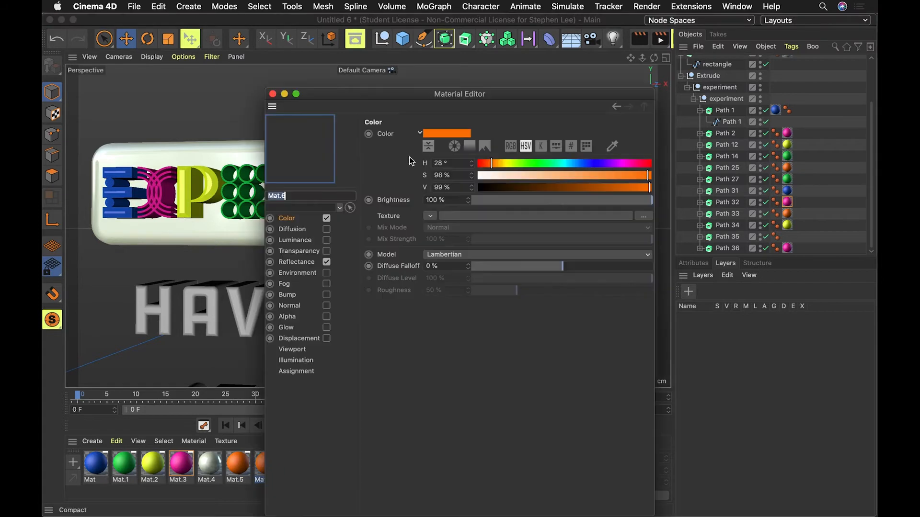
left_click(482, 189)
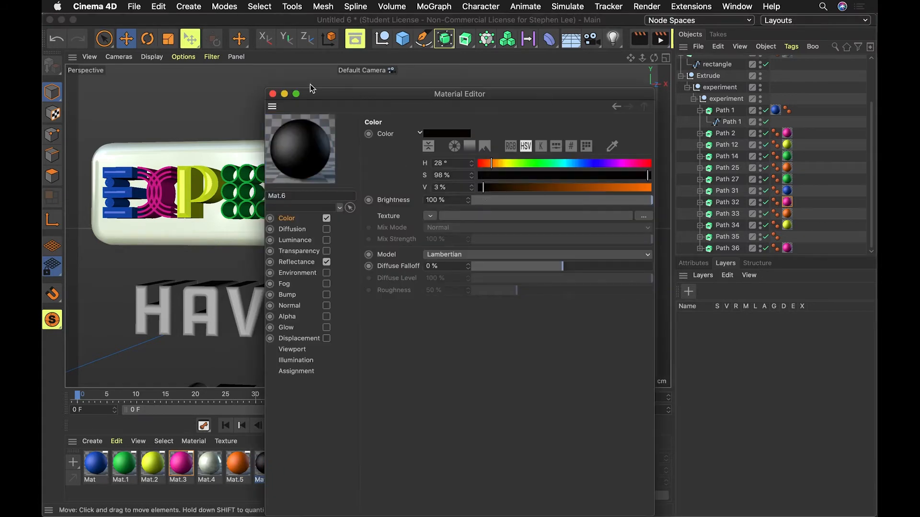
left_click(272, 94)
left_click_drag(260, 454, 510, 176)
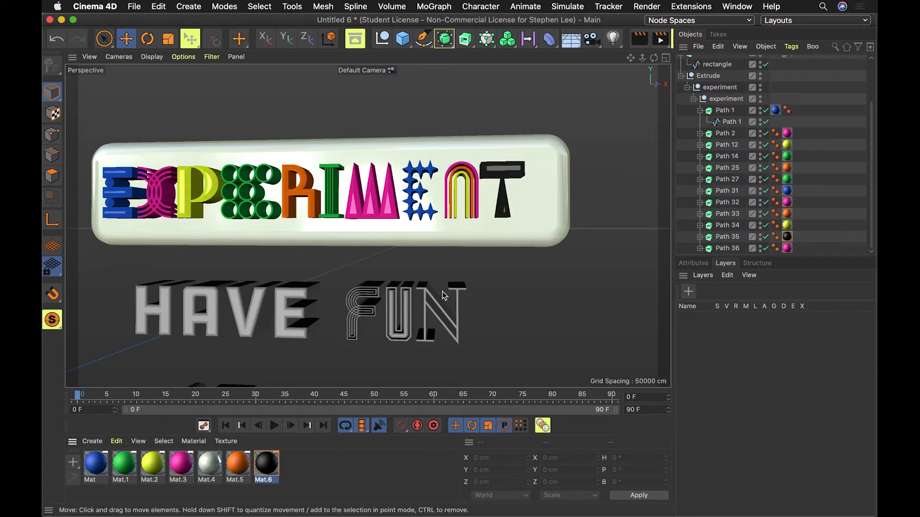
left_click_drag(277, 464, 272, 215)
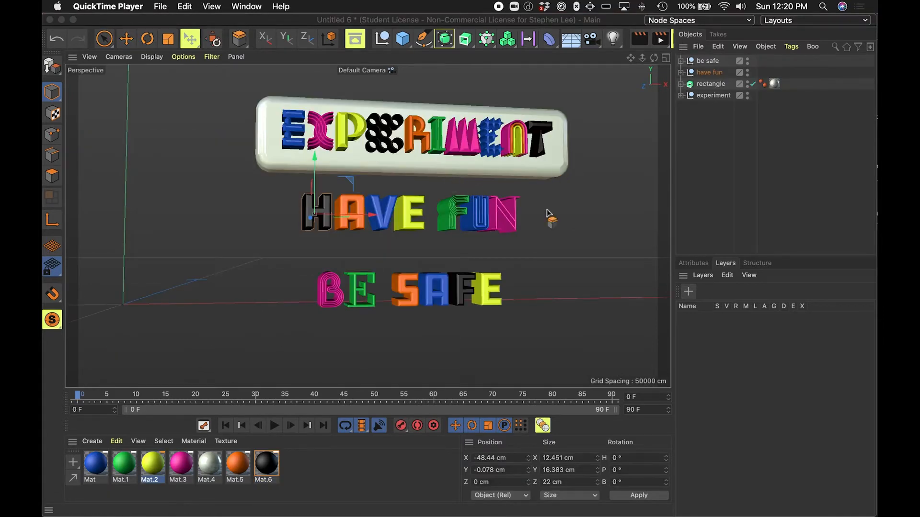
- Convert the rectangle Extrude into an editable polygon object and select the polygon mesh inside the resulting group
left_click(746, 166)
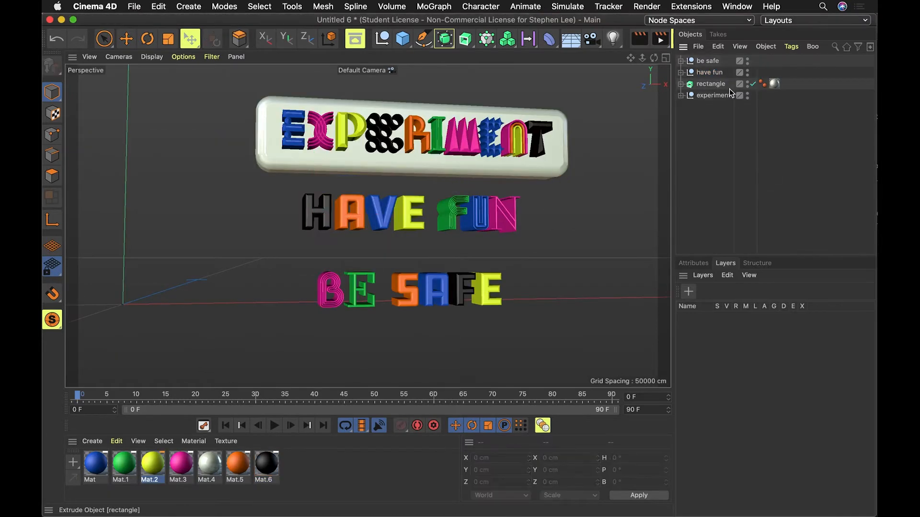
left_click(712, 84)
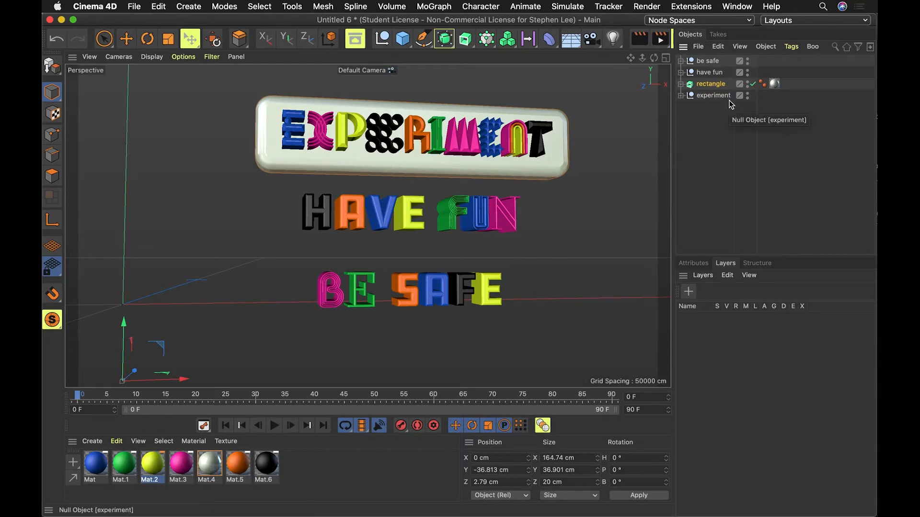
left_click_drag(512, 261, 461, 286, "alt")
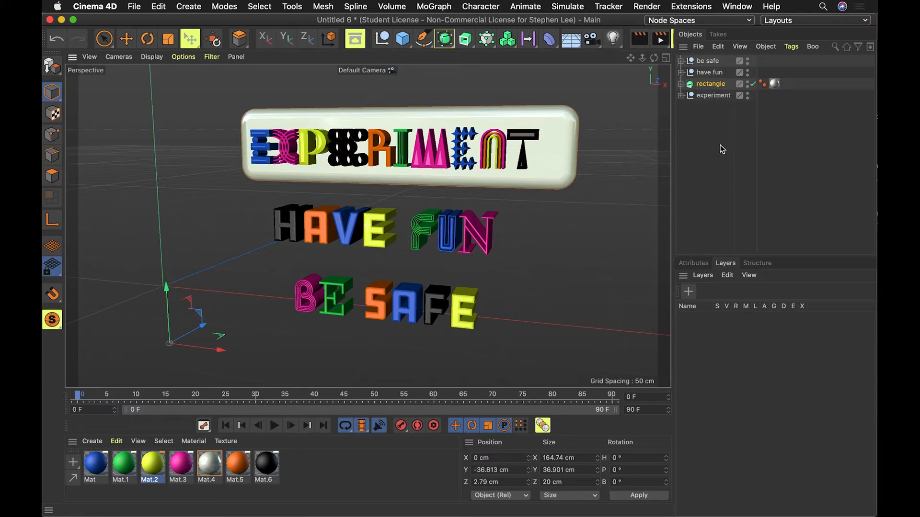
left_click(701, 73)
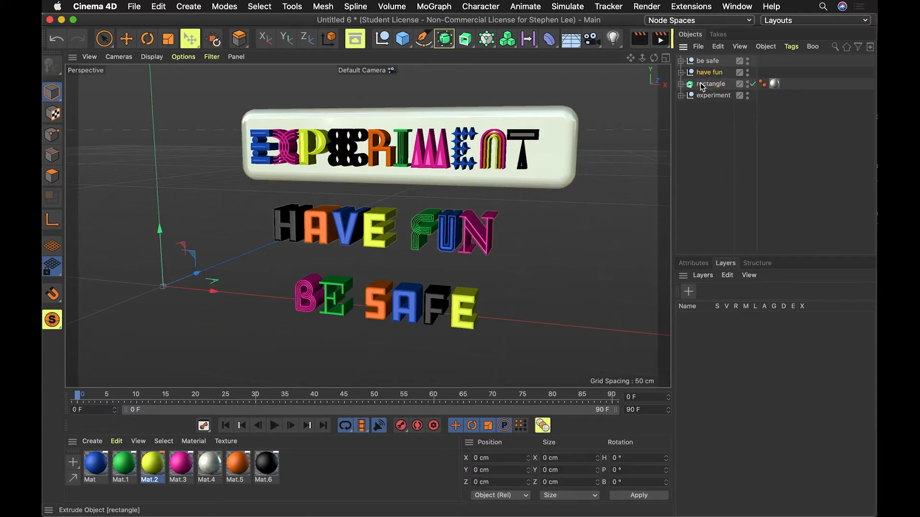
left_click(703, 84)
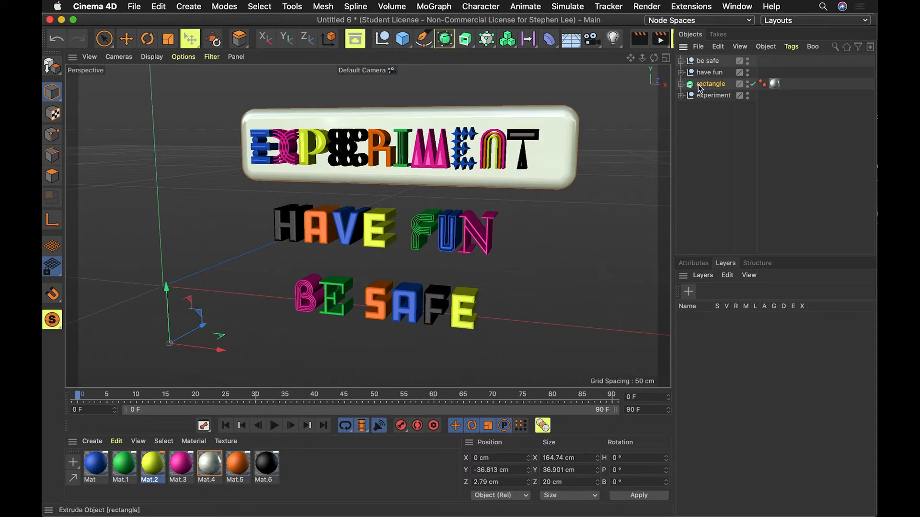
left_click(765, 47)
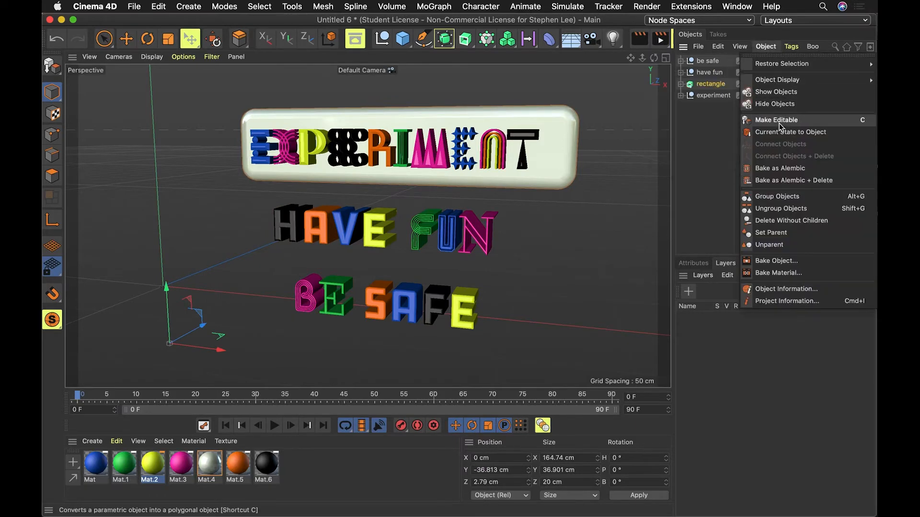
left_click(715, 128)
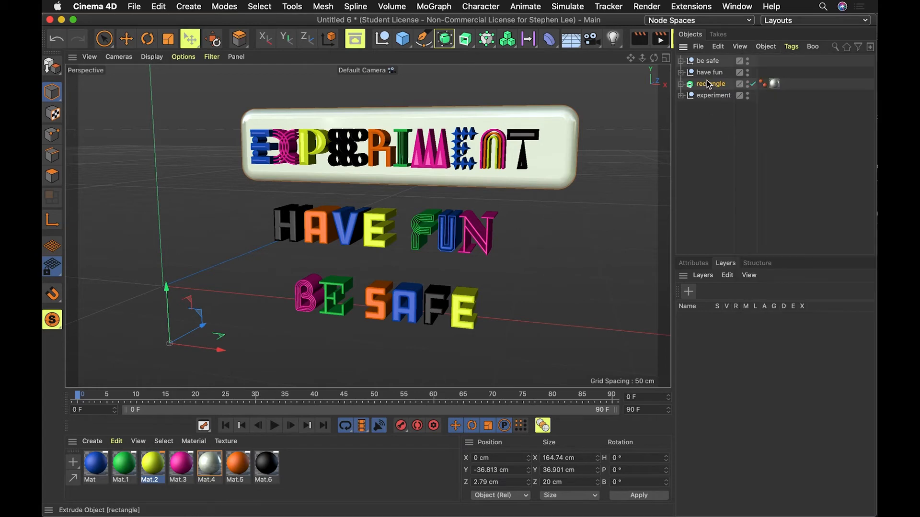
key("c")
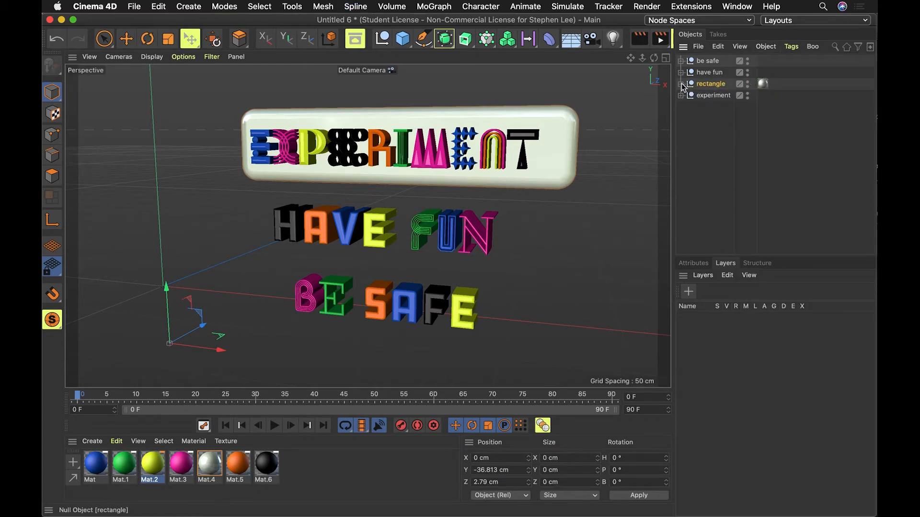
left_click(681, 84)
left_click(699, 96)
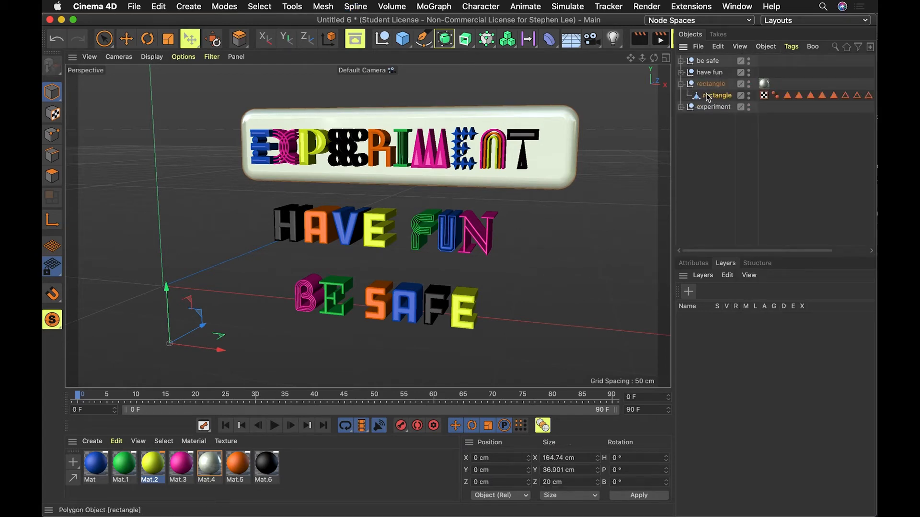
- Examine the have fun group's individual letter extrusions and the splines inside Path 38 and Path 39
left_click(681, 72)
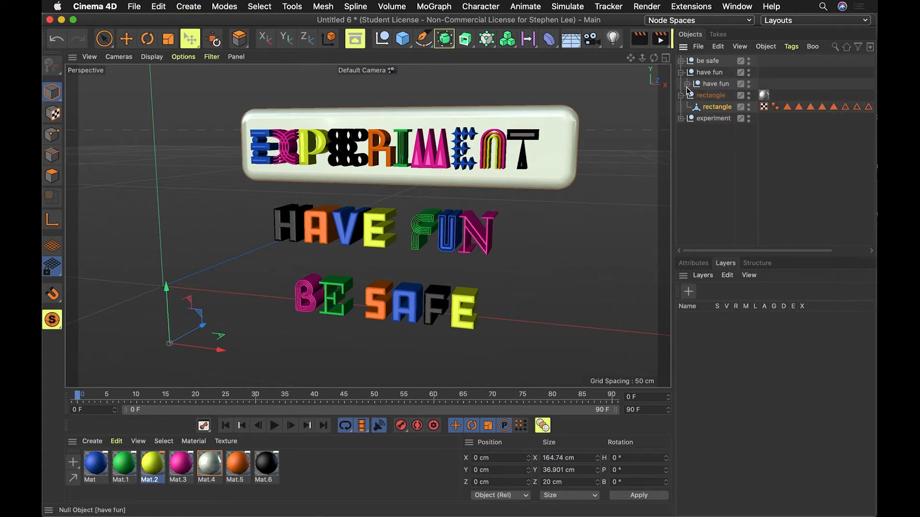
left_click(687, 84)
left_click(720, 107)
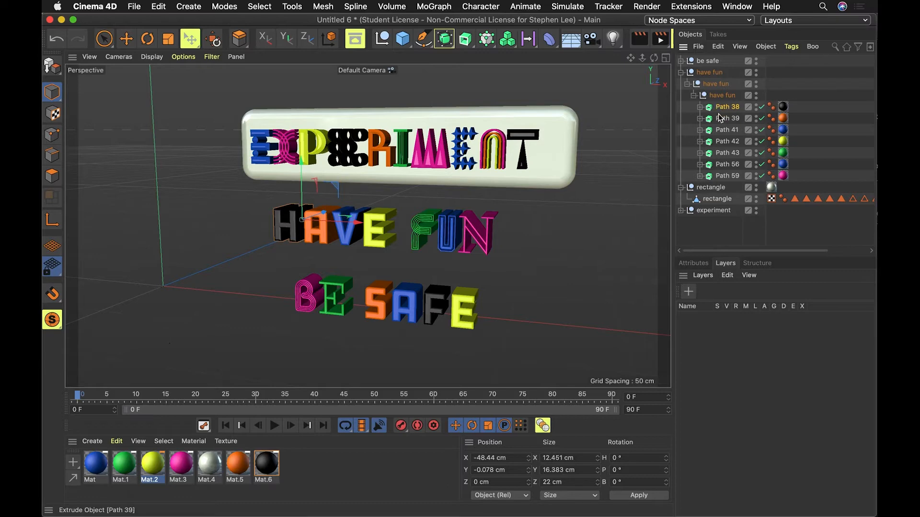
left_click(699, 108)
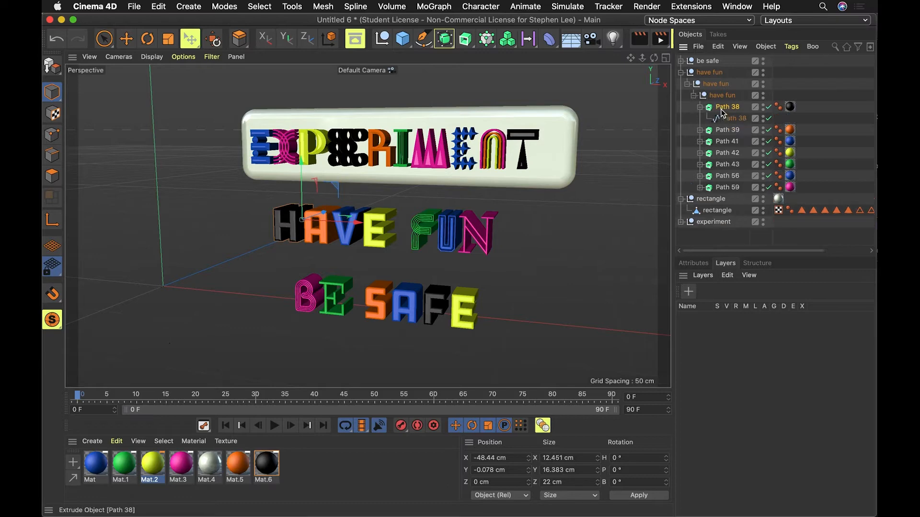
left_click(700, 131)
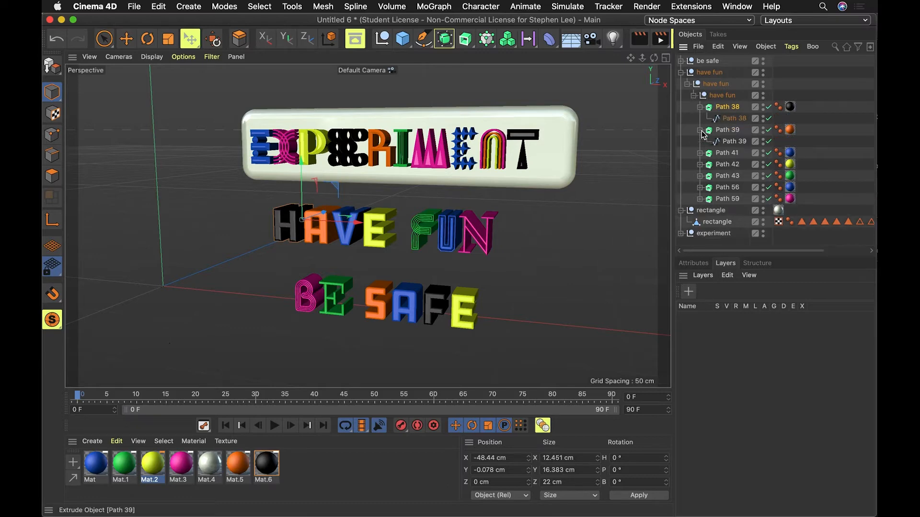
left_click(733, 130)
left_click(732, 154)
left_click(727, 164)
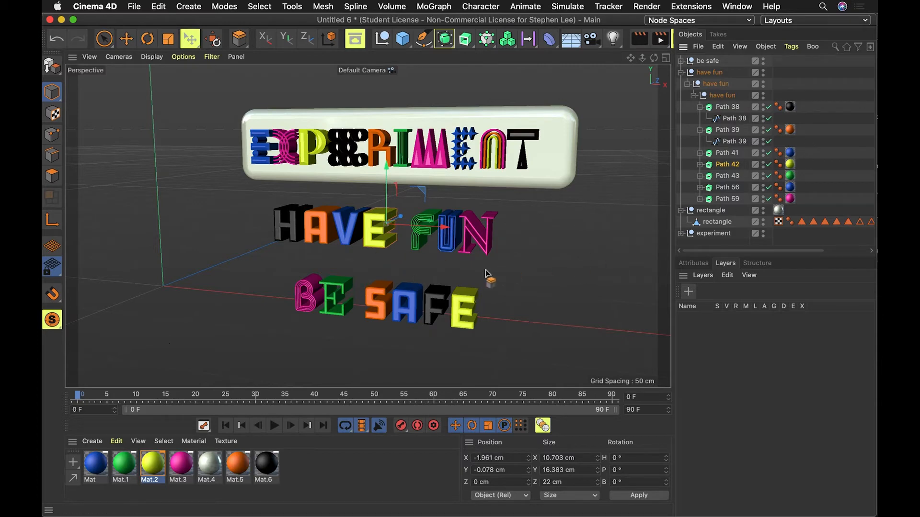
left_click(682, 74)
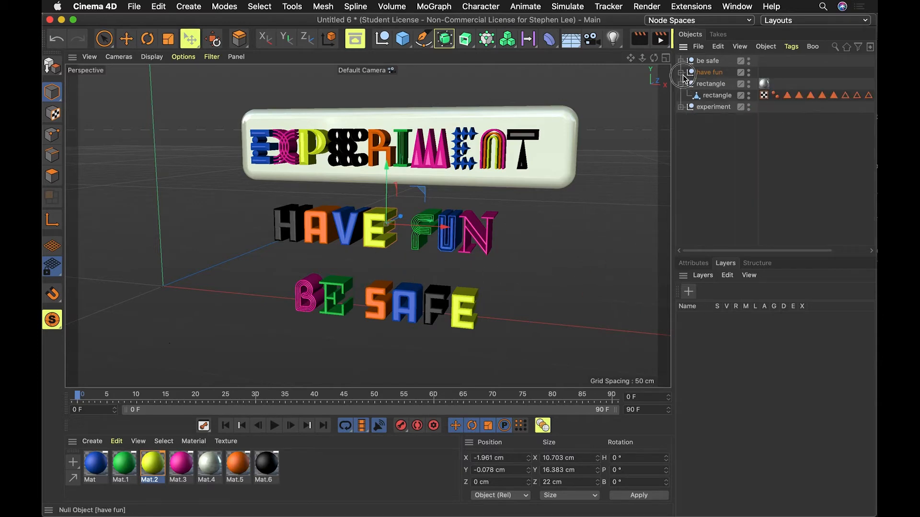
left_click(688, 125)
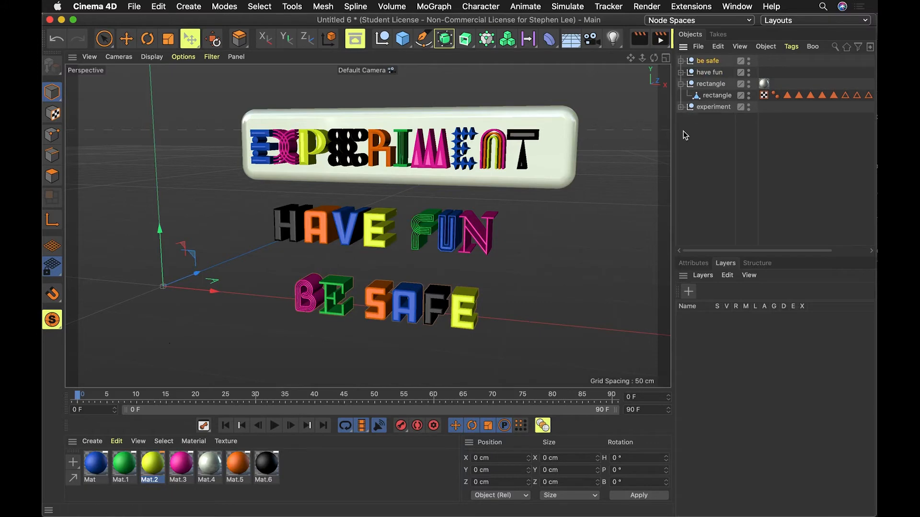
scroll(422, 268, "up", 2)
scroll(411, 257, "down", 5)
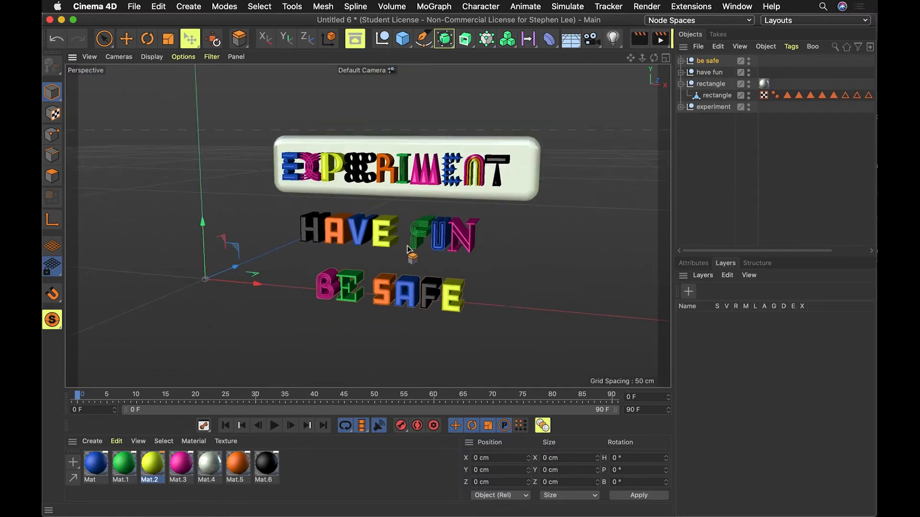
- Rotate the have fun group to a heading of -90°
left_click(708, 74)
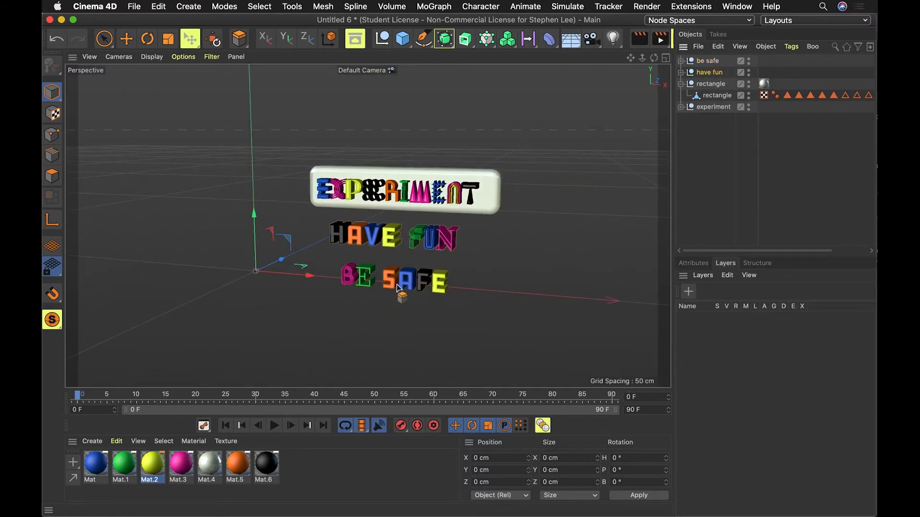
key("r")
left_click_drag(277, 286, 189, 282)
key("e")
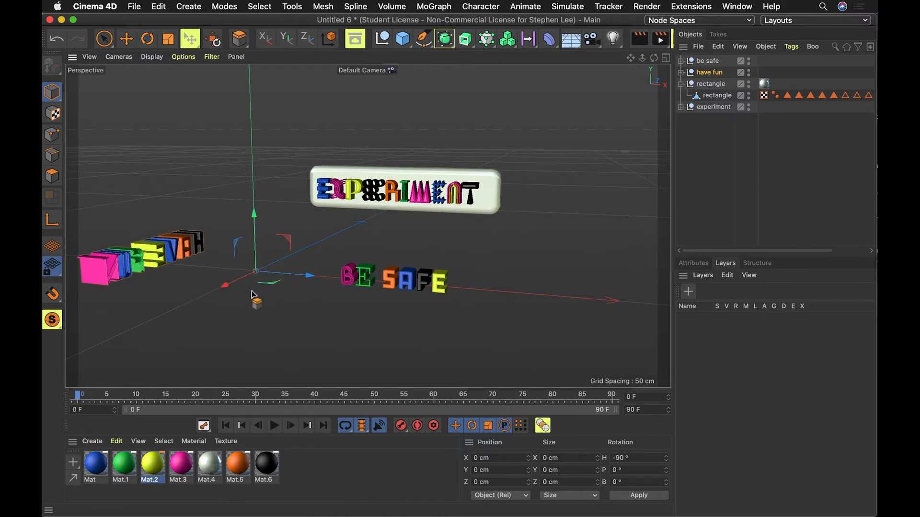
- Move the have fun group to about X 264 cm and shift it slightly back along its own X axis
scroll(253, 294, "up", 2)
scroll(253, 294, "down", 5)
left_click_drag(254, 294, 522, 284)
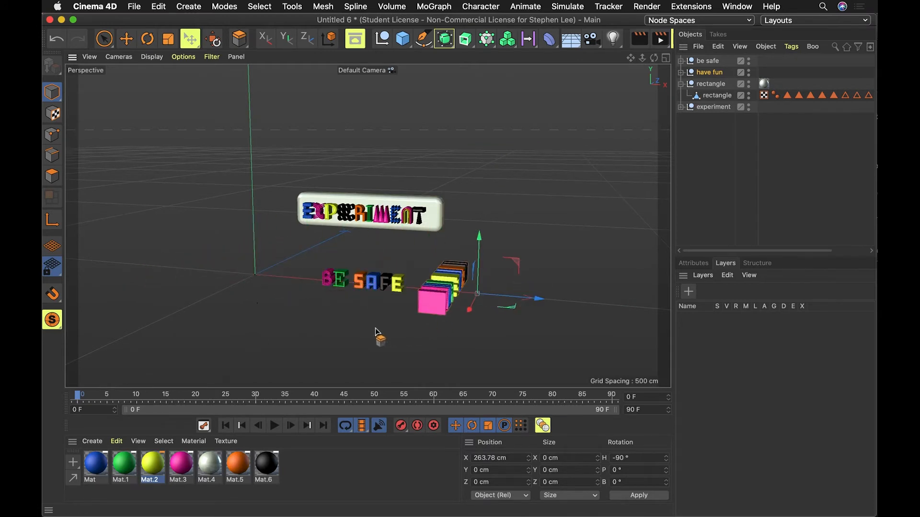
scroll(437, 299, "up", 3)
left_click_drag(437, 299, 449, 325, "alt")
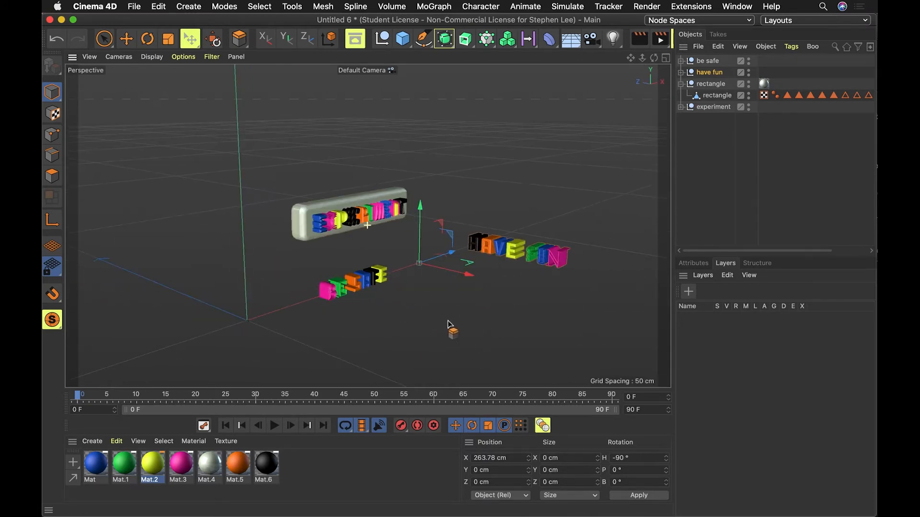
mouse_move(466, 274)
left_mouse_down()
mouse_move(425, 263)
mouse_move(453, 271)
left_mouse_up()
- Rotate the be safe group to a pitch of -90° so its letters lie flat
left_click(719, 108)
left_click(708, 62)
key("r")
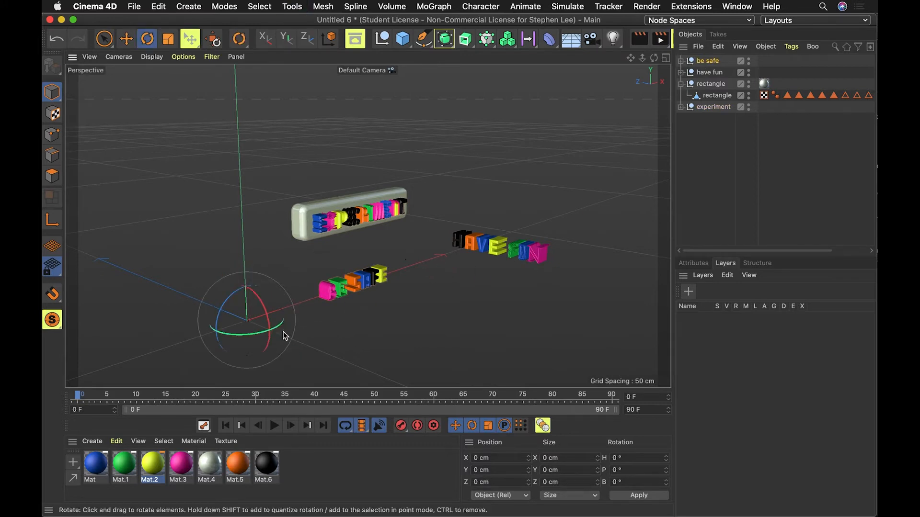
left_click_drag(274, 341, 250, 284)
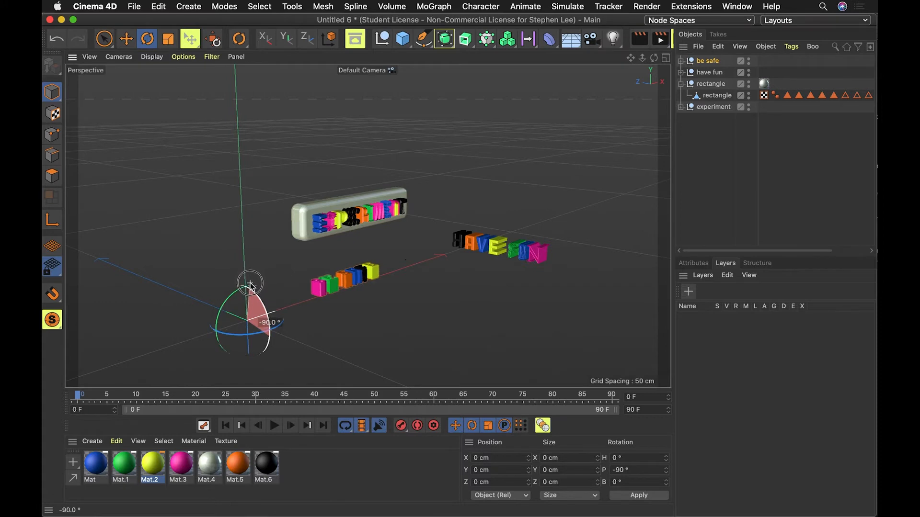
key("space")
- Move the be safe group forward in depth to about Z -98 cm
key("e")
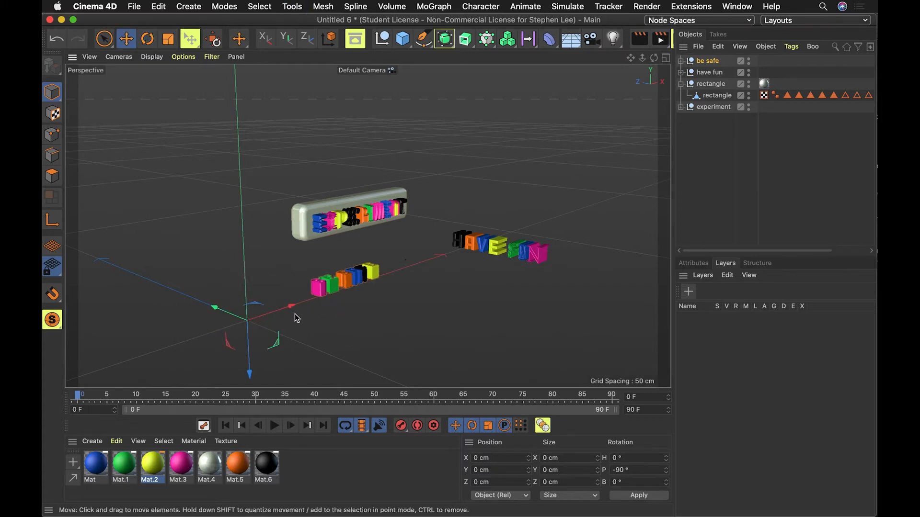
left_click_drag(238, 321, 311, 341)
scroll(433, 297, "down", 2)
scroll(434, 298, "up", 7)
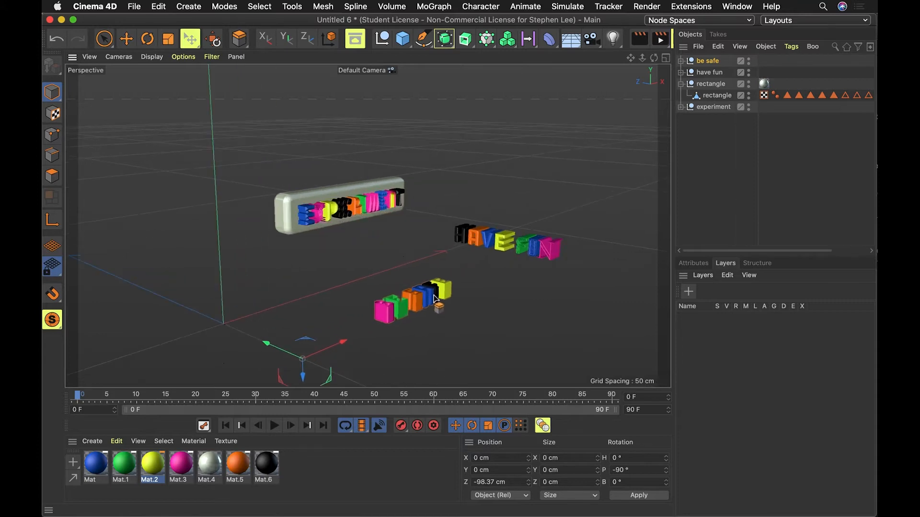
scroll(434, 298, "down", 4)
scroll(434, 297, "down", 1)
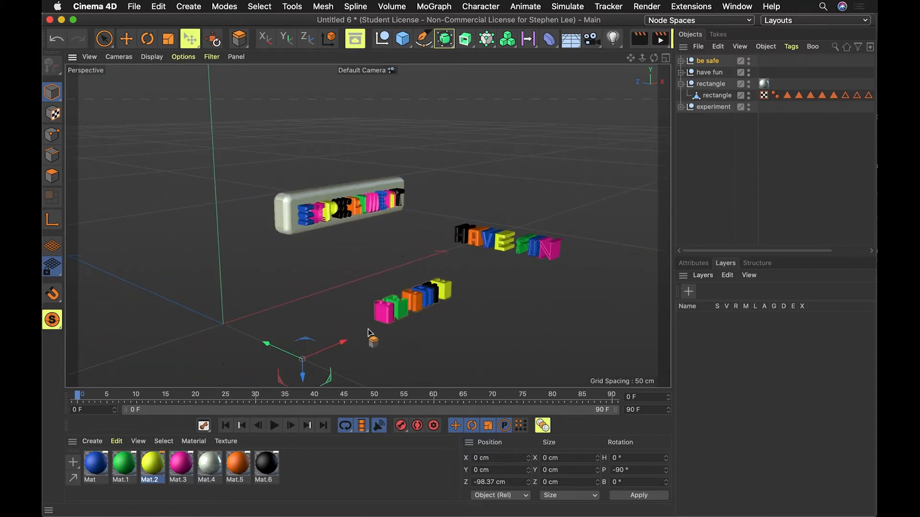
- Shift only the be safe group's axis along X to about 149 cm, near the middle of its letters
left_click(713, 157)
left_click(707, 62)
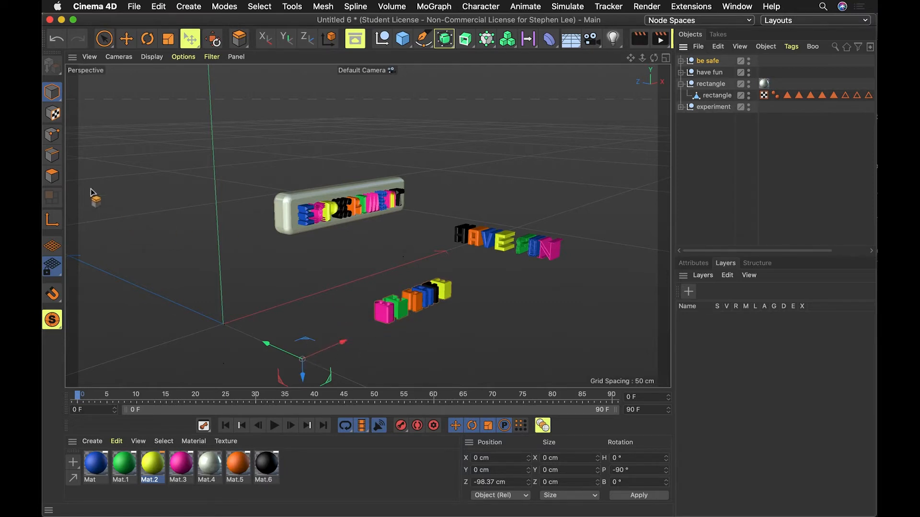
left_click(52, 220)
left_click_drag(335, 346, 455, 291)
mouse_move(411, 347)
left_mouse_down("alt")
mouse_move(456, 382)
mouse_move(405, 338)
mouse_move(411, 348)
left_mouse_up("alt")
- Move the whole be safe group slightly farther forward, to about Z -108 cm
key("e")
left_click_drag(427, 328, 413, 349)
key("super+z")
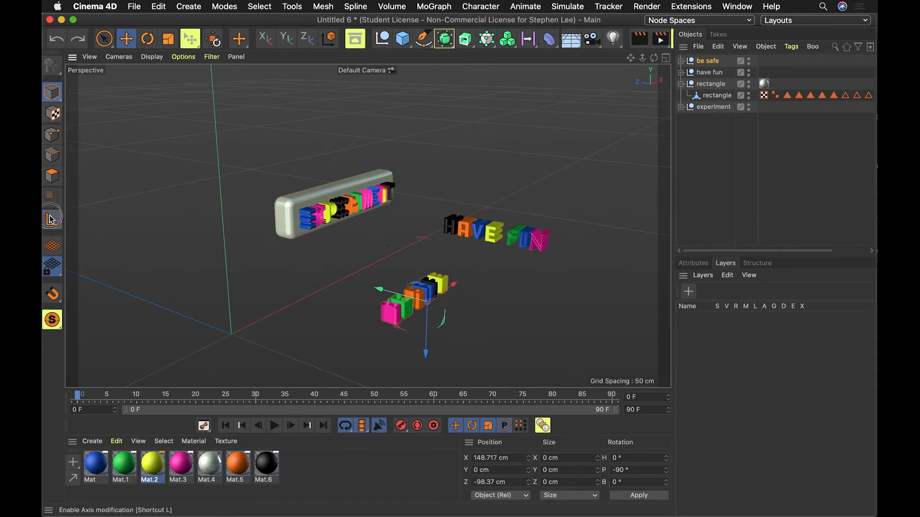
mouse_move(387, 293)
left_mouse_down()
mouse_move(410, 301)
mouse_move(396, 298)
left_mouse_up()
left_click_drag(492, 335, 468, 271, "alt")
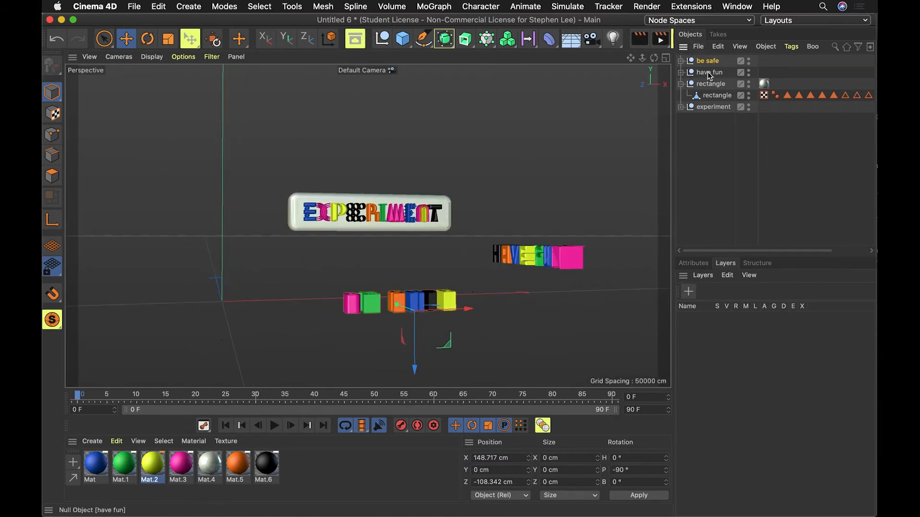
- Reduce the extrusion offset of all six BE SAFE letters, Path 61 through Path 74, to make them thinner
left_click(681, 62)
left_click(727, 95)
key("a")
left_click(726, 153, "shift")
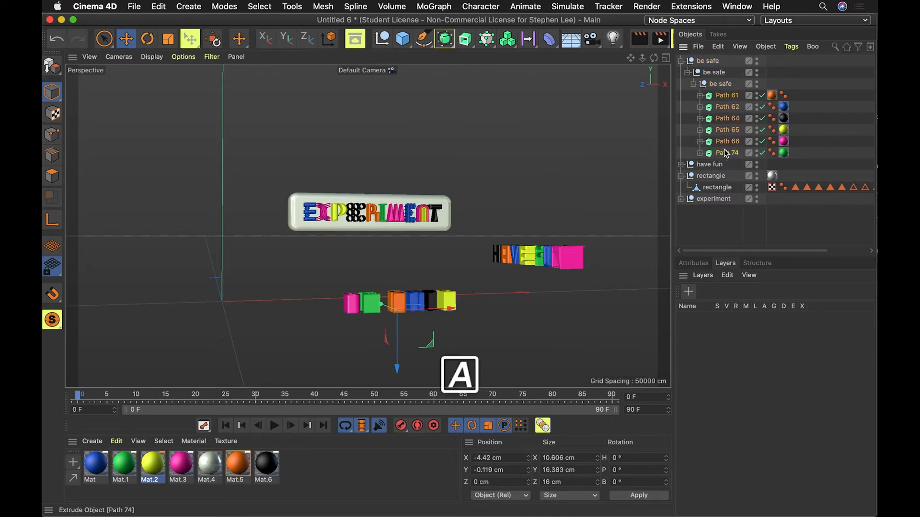
left_click(704, 263)
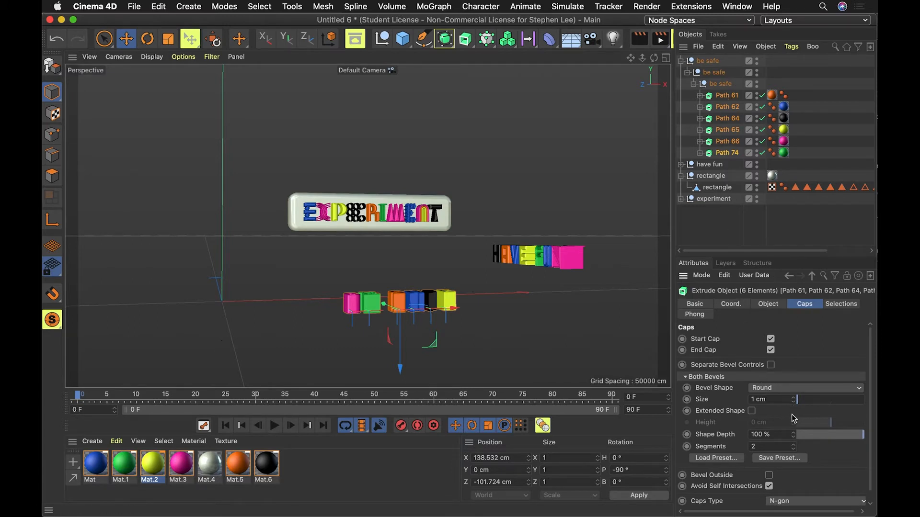
left_click(768, 305)
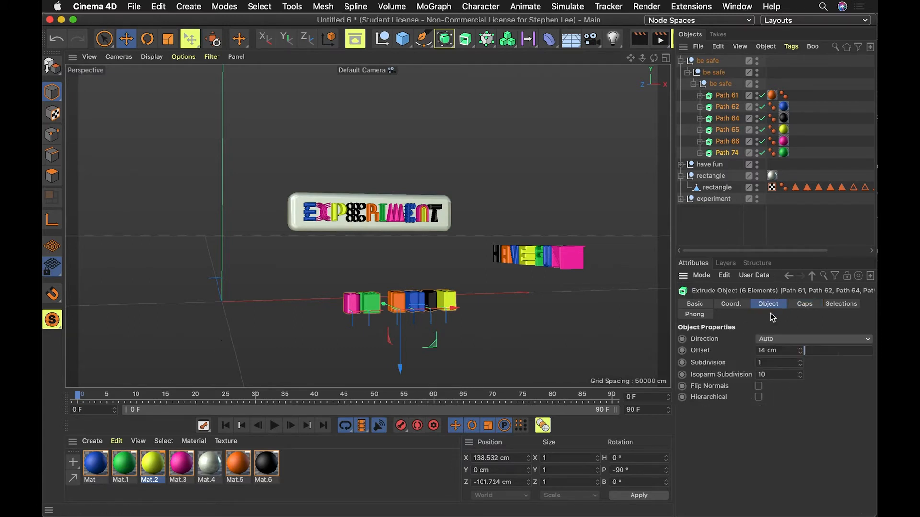
left_click_drag(803, 354, 805, 355)
left_click(801, 354)
left_click(801, 354)
left_click(452, 338)
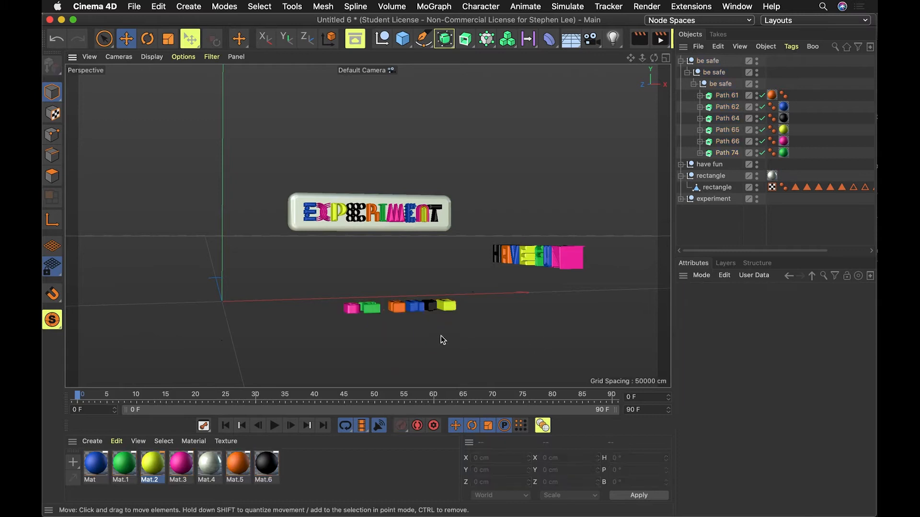
- Examine the three nested be safe nulls to compare where each one's axis sits
left_click_drag(426, 346, 474, 357, "alt")
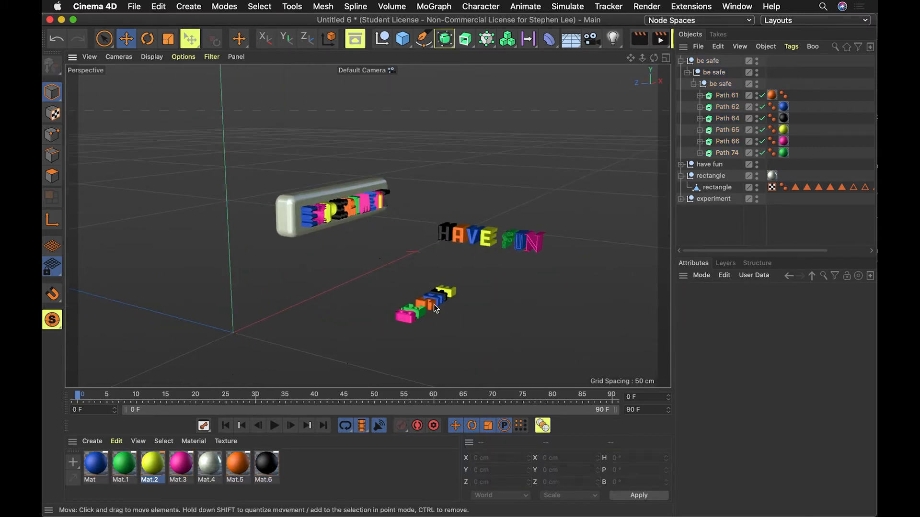
left_click(714, 73)
left_click(721, 84)
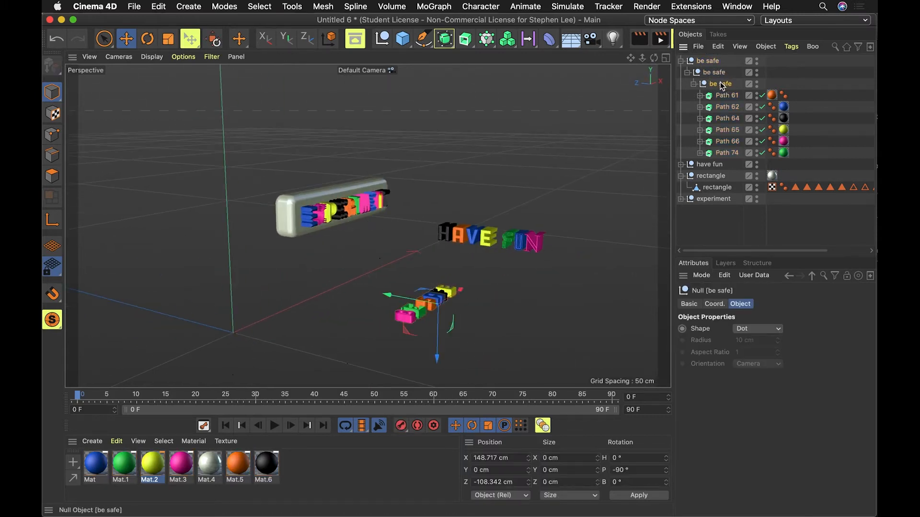
left_click(714, 73)
left_click(708, 60)
left_click(719, 73)
left_click(721, 85)
left_click(718, 75)
left_click(712, 61)
left_click(721, 85)
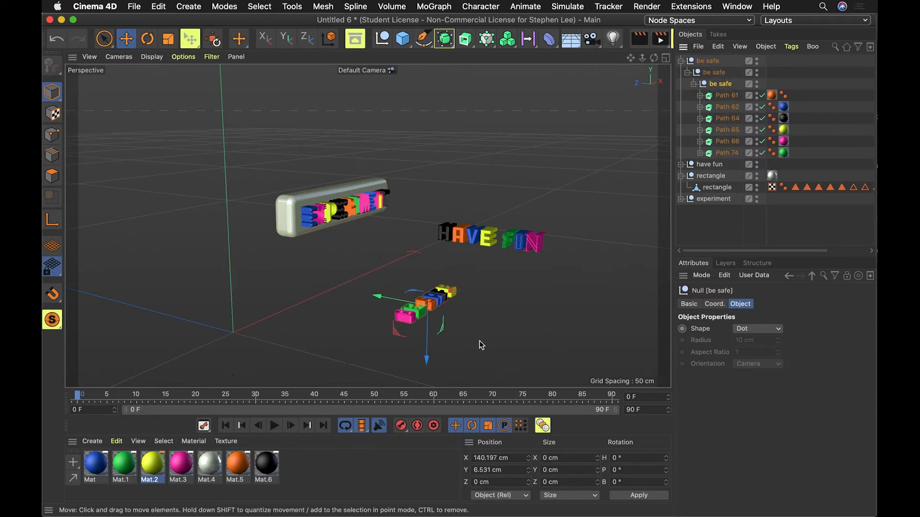
- Try to scale the innermost be safe group freehand along its Y axis
key("t")
left_click_drag(381, 302, 322, 300)
key("super+z")
key("e")
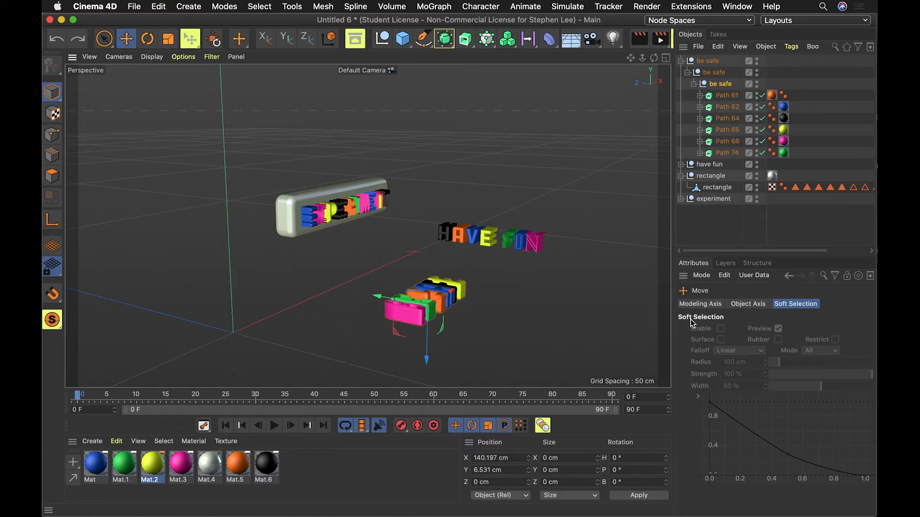
- Set the innermost be safe group's scale to 2 on X, Y and Z
left_click(720, 84)
left_click(716, 304)
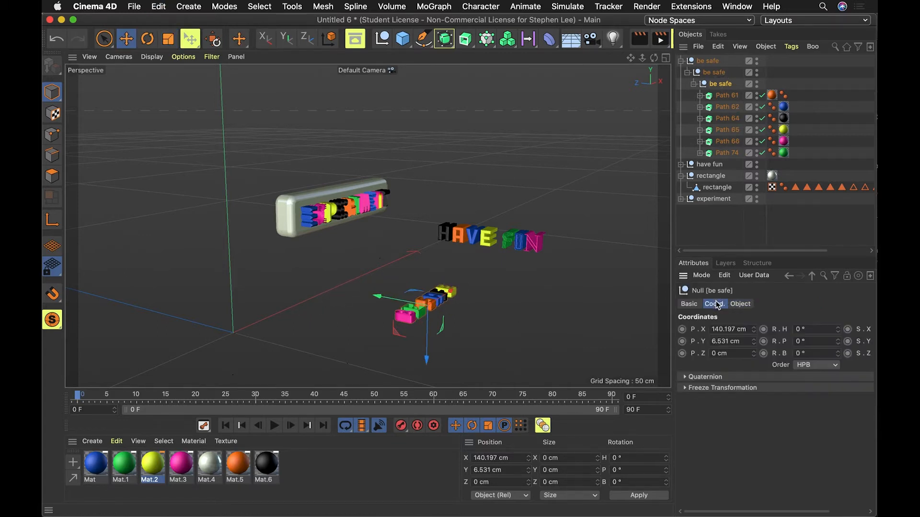
scroll(874, 447, "right", 5)
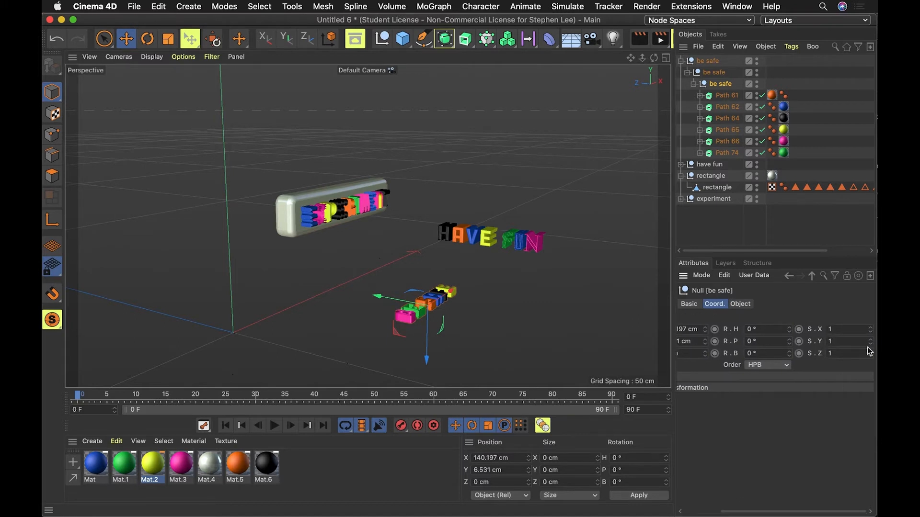
left_click(860, 329)
left_click_drag(837, 343, 793, 355)
type("22")
left_click(799, 463)
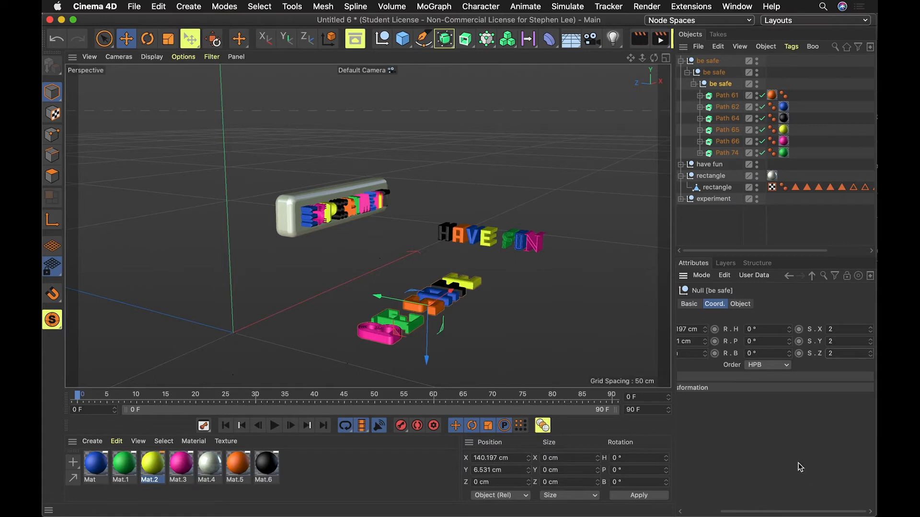
- Try a Y scale of 1 on the innermost be safe group
left_click(844, 341)
type("1")
left_click(822, 441)
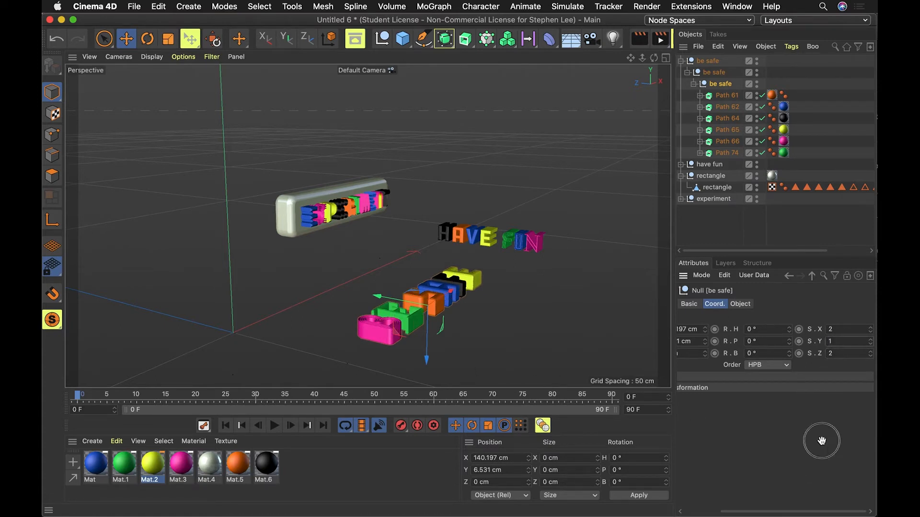
key("super+z")
- Set the innermost be safe group's Z scale to 1
left_click(849, 354)
key("Return")
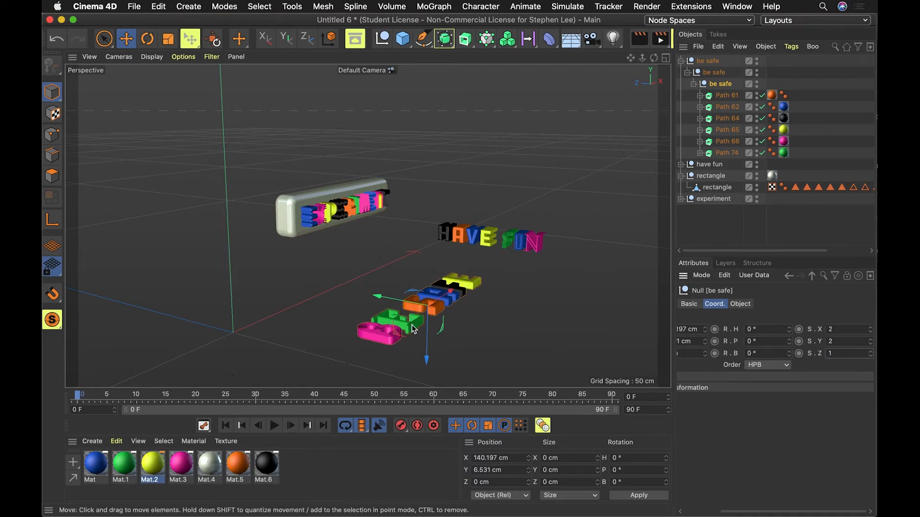
left_click_drag(474, 343, 545, 308, "alt")
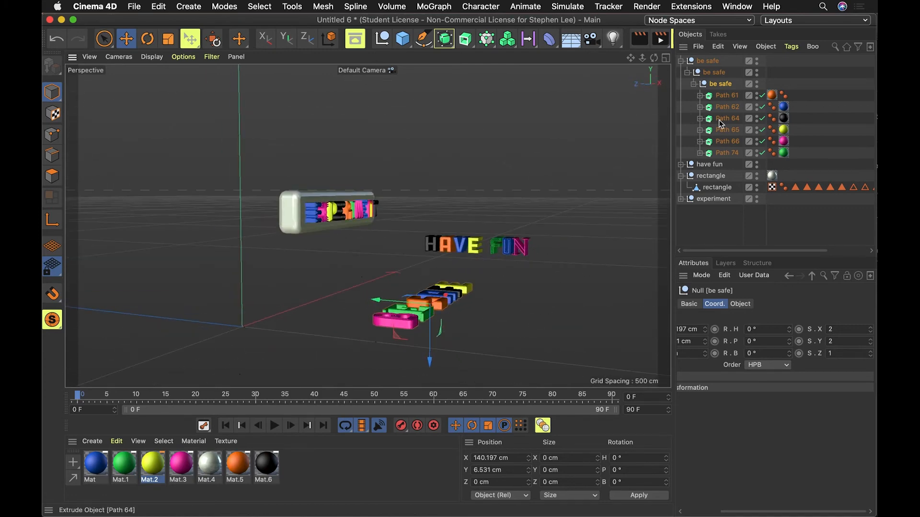
- Try to scale the have fun group freehand along its X axis
left_click(709, 165)
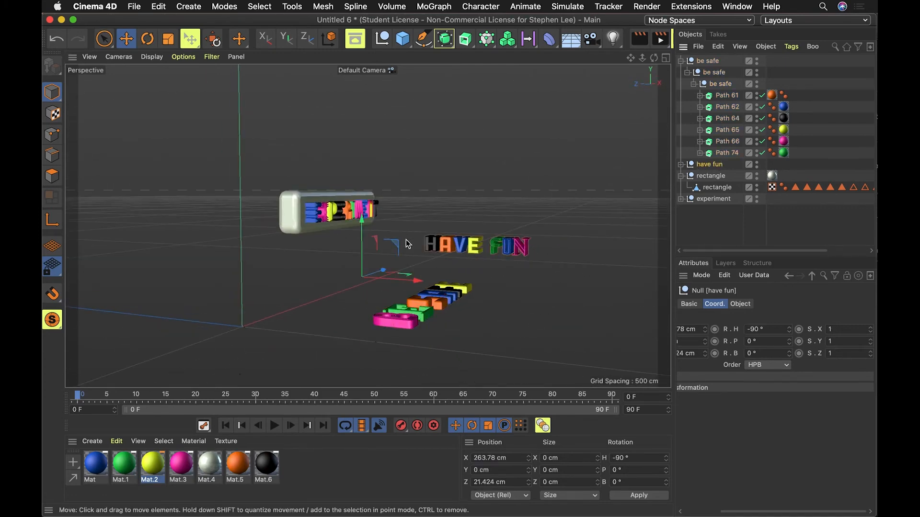
key("t")
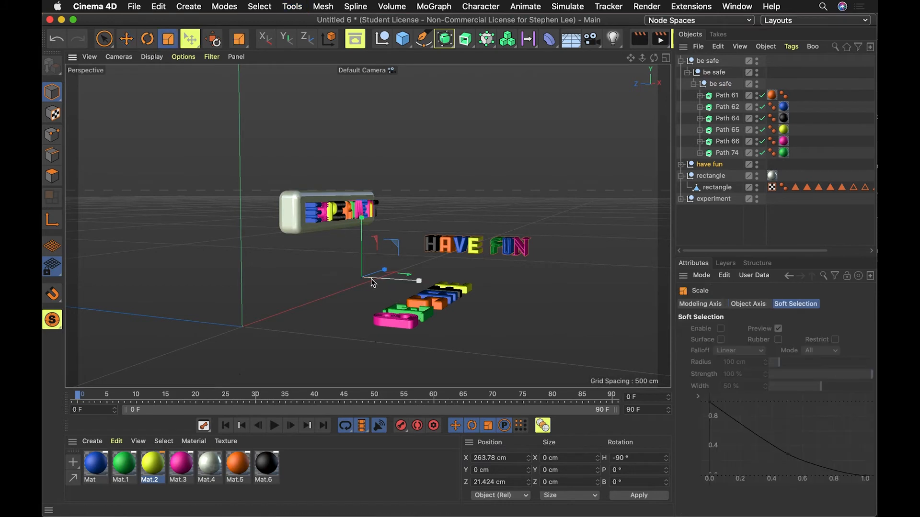
mouse_move(367, 282)
left_mouse_down()
mouse_move(418, 284)
mouse_move(364, 279)
left_mouse_up()
key("e")
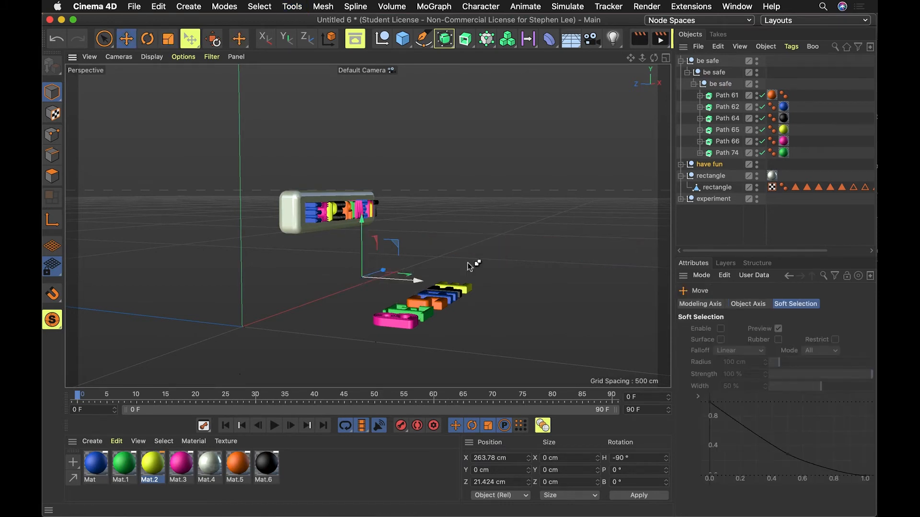
key("super+z")
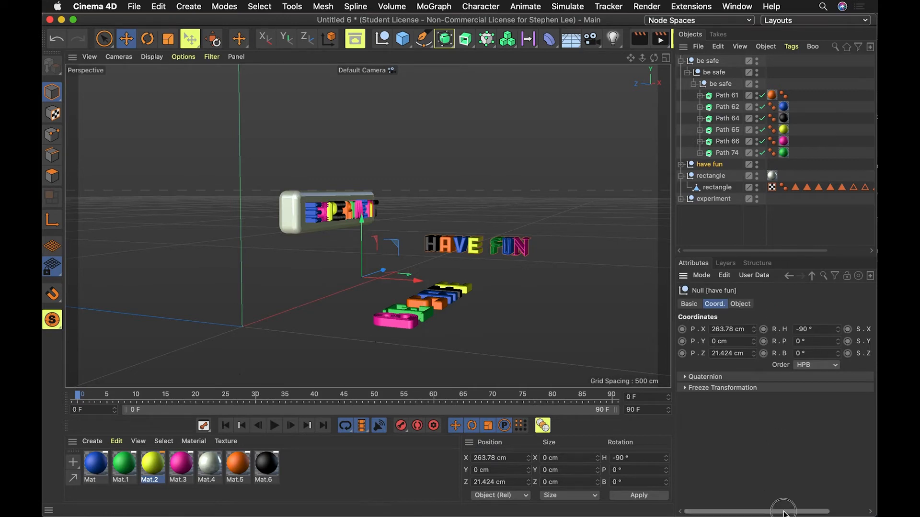
- Set the have fun group's scale to 1.5 on X, Y and Z
scroll(776, 479, "right", 3)
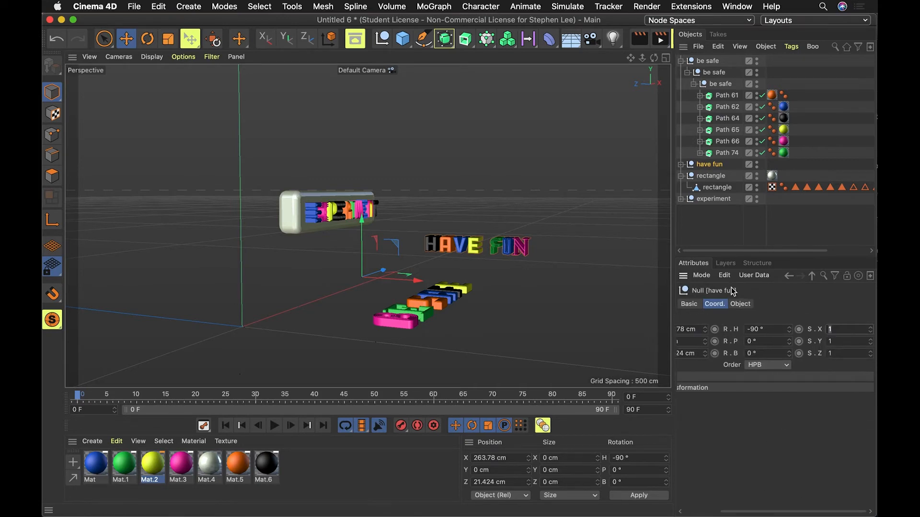
type("5")
key("Tab")
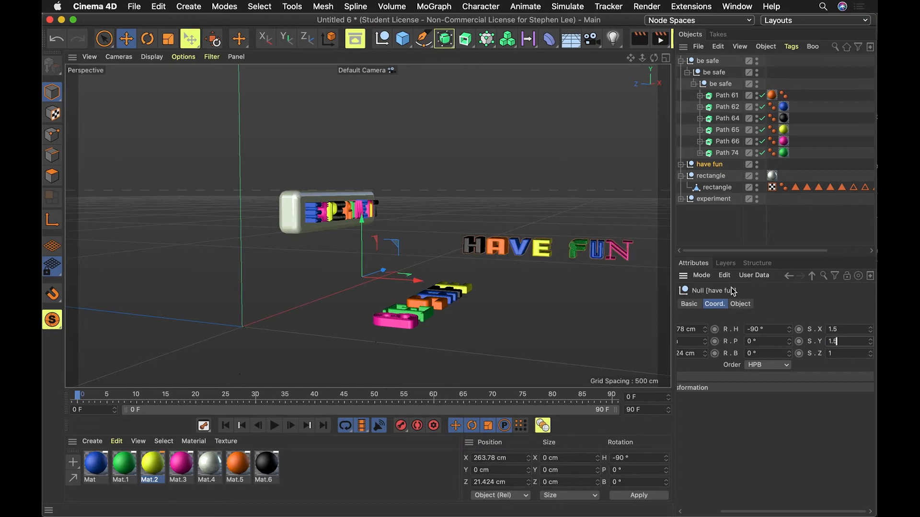
key("Tab")
key("Return")
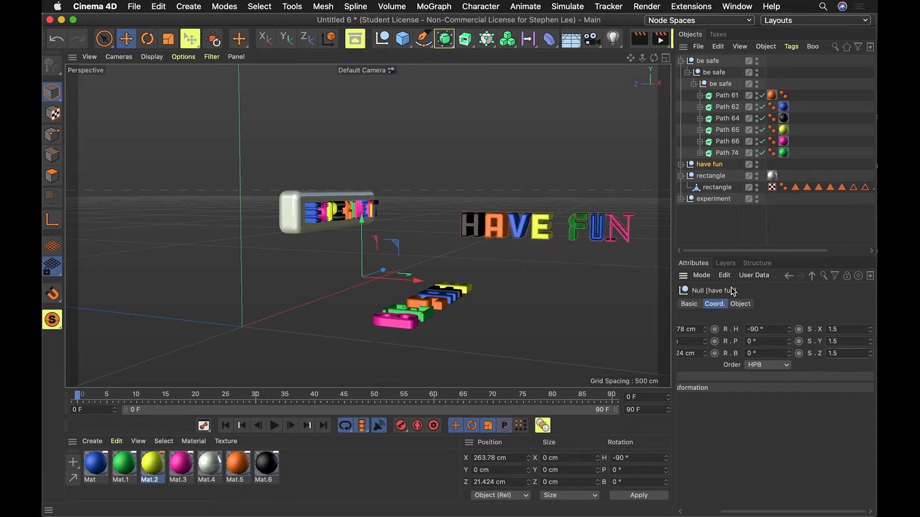
- Move the enlarged have fun group to about X 326 cm and Z 73 cm
left_click_drag(418, 284, 376, 279)
left_click_drag(466, 284, 413, 298, "alt")
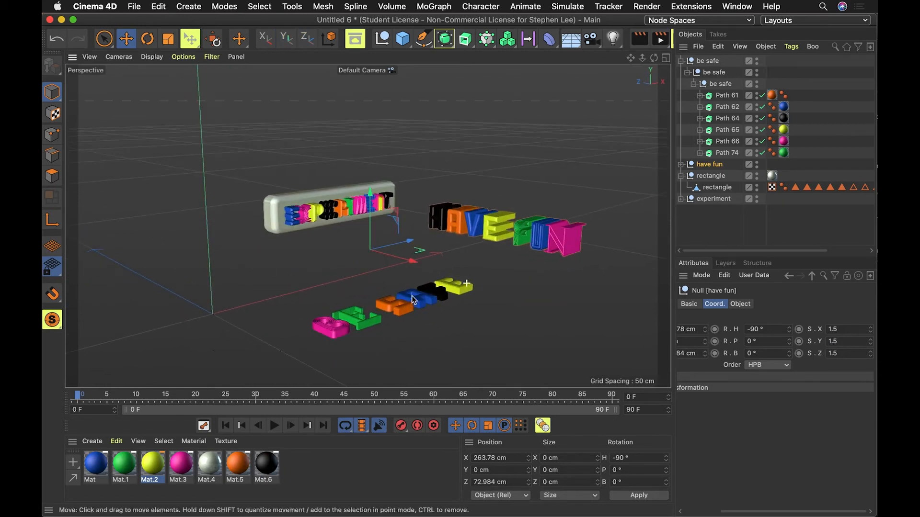
left_click_drag(407, 242, 487, 211)
left_click_drag(487, 211, 448, 228, "alt")
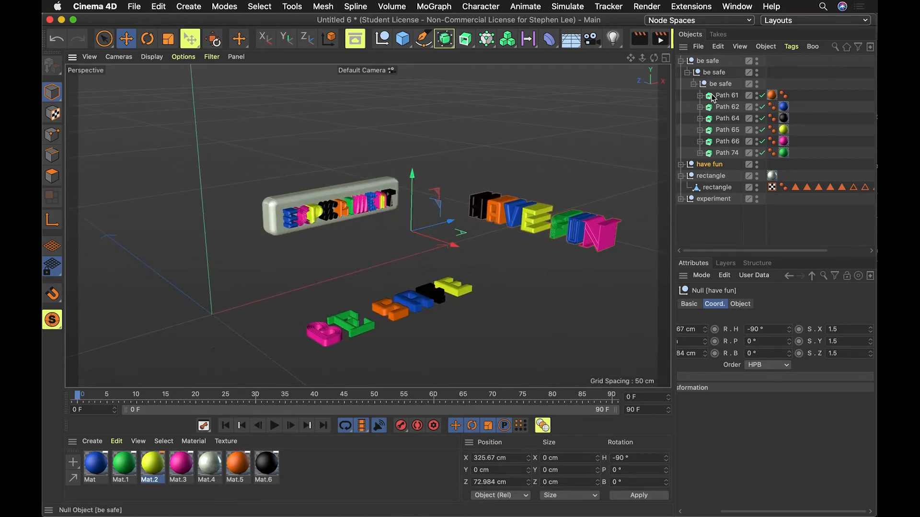
- Raise the experiment lettering together with its rectangle backing to about Y 34.5 cm
left_click(713, 199)
left_click_drag(209, 263, 206, 234)
key("super+z")
left_click(709, 179, "shift")
left_click_drag(207, 283, 206, 234)
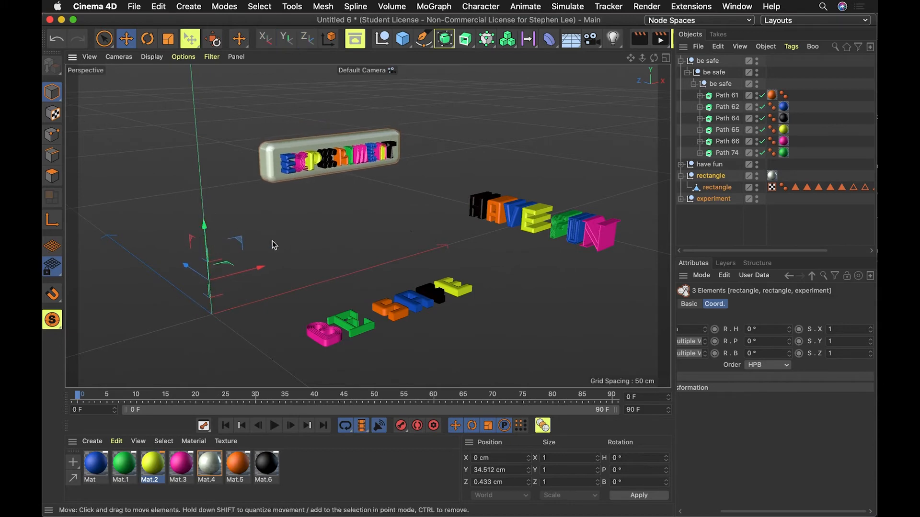
- Try a scale of 2 on X, Y and Z for the rectangle and experiment objects selected together
key("d")
left_click(718, 178)
left_click(715, 166)
left_click(711, 176)
left_click(714, 199, "shift")
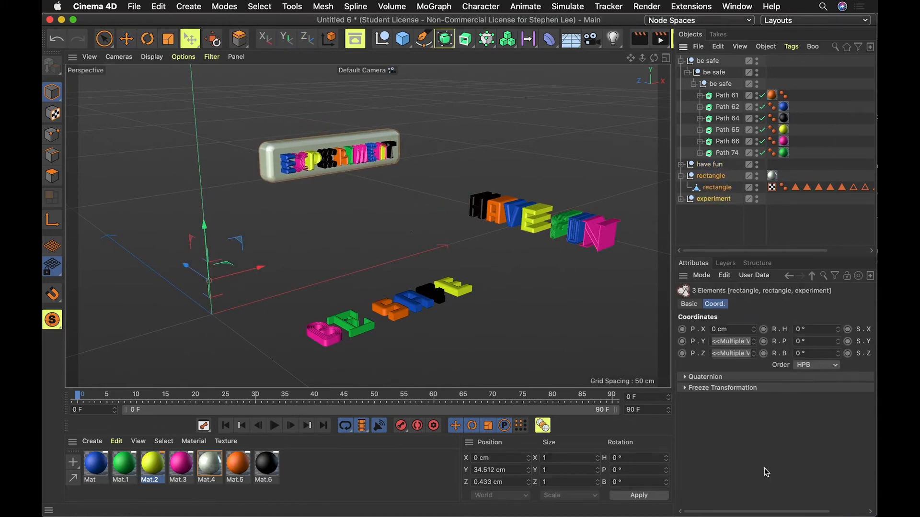
left_click_drag(780, 514, 816, 514)
left_click_drag(849, 332, 695, 289)
type("2")
key("Tab")
type("2")
key("Tab")
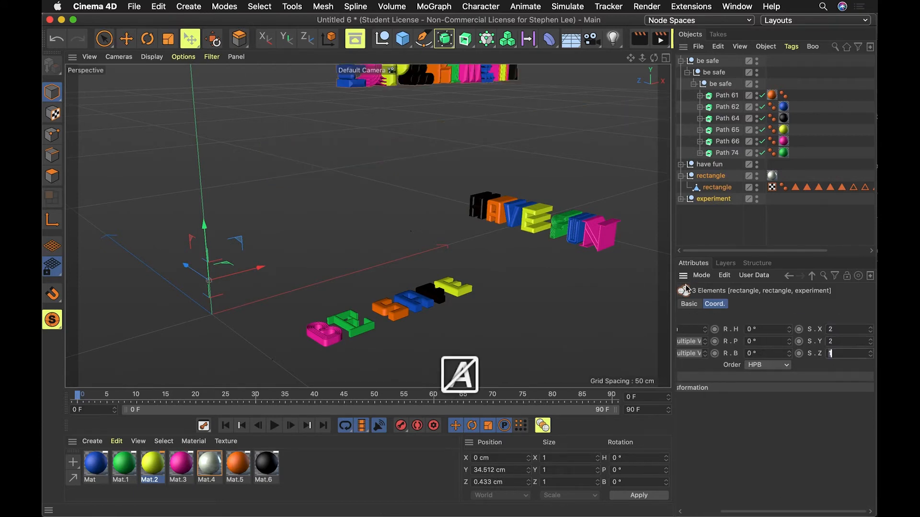
type("2")
key("Tab")
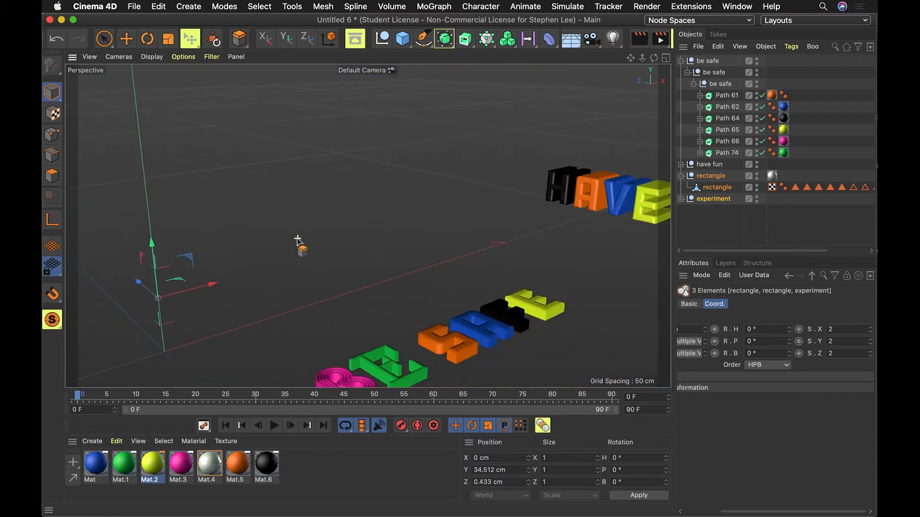
scroll(298, 239, "down", 10)
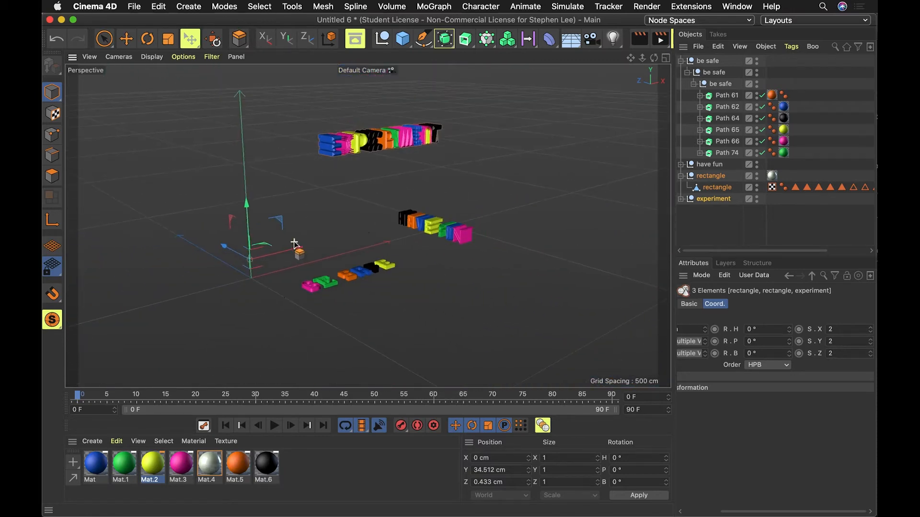
scroll(296, 241, "down", 2)
key("super+z")
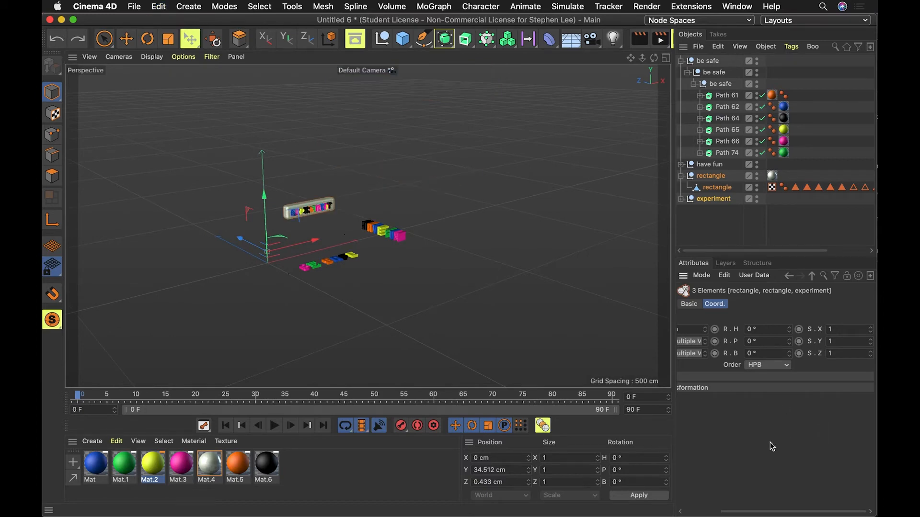
- Try scaling only the rectangle group to 2 on X and 3 on Y and Z
left_click(773, 233)
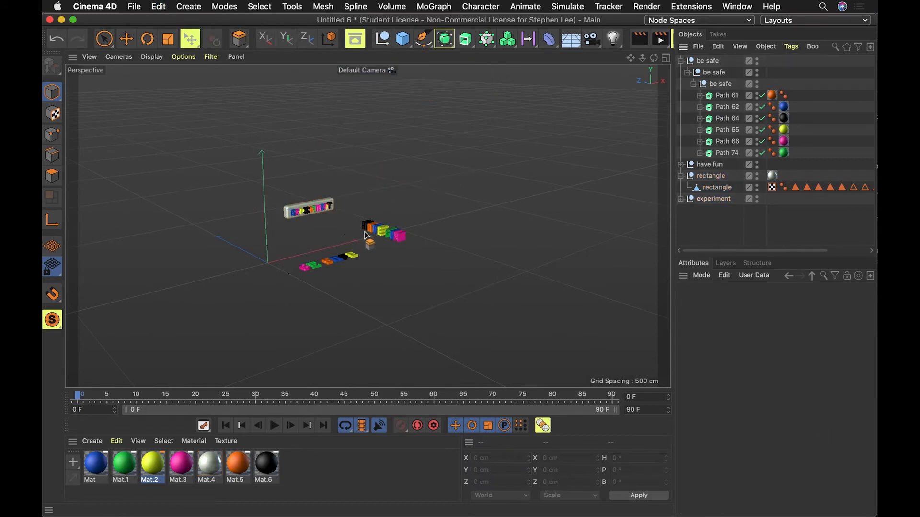
left_click(702, 175)
left_click(705, 165)
left_click(691, 178)
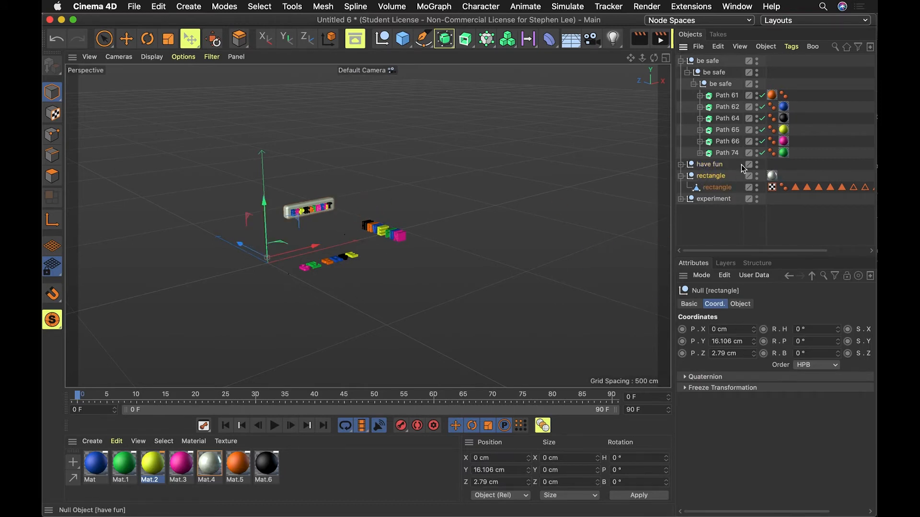
left_click(717, 200, "shift")
left_click(740, 234)
left_click(710, 178)
left_click_drag(741, 511, 776, 512)
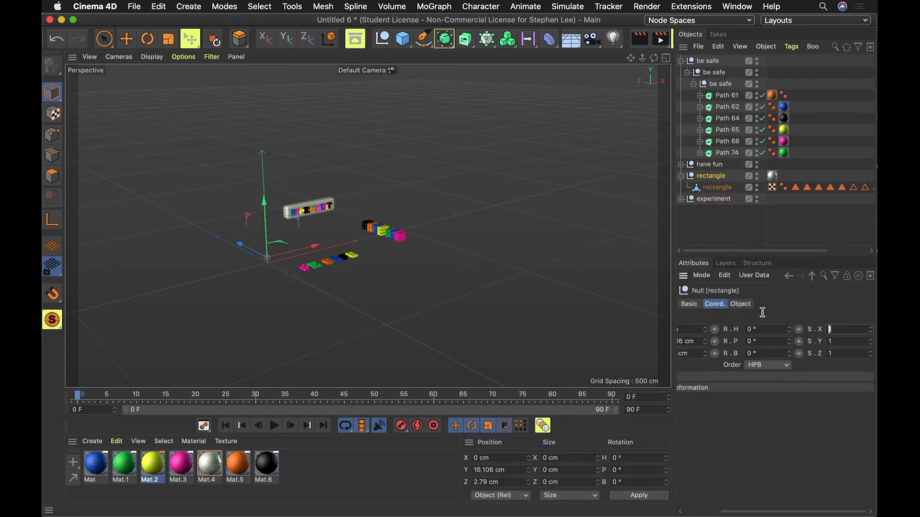
type("2")
key("Tab")
type("3")
key("Tab")
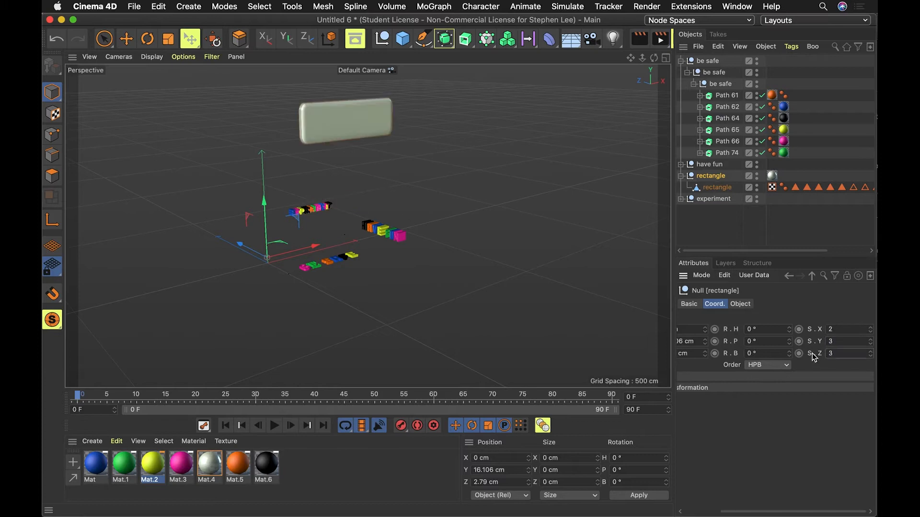
key("Return")
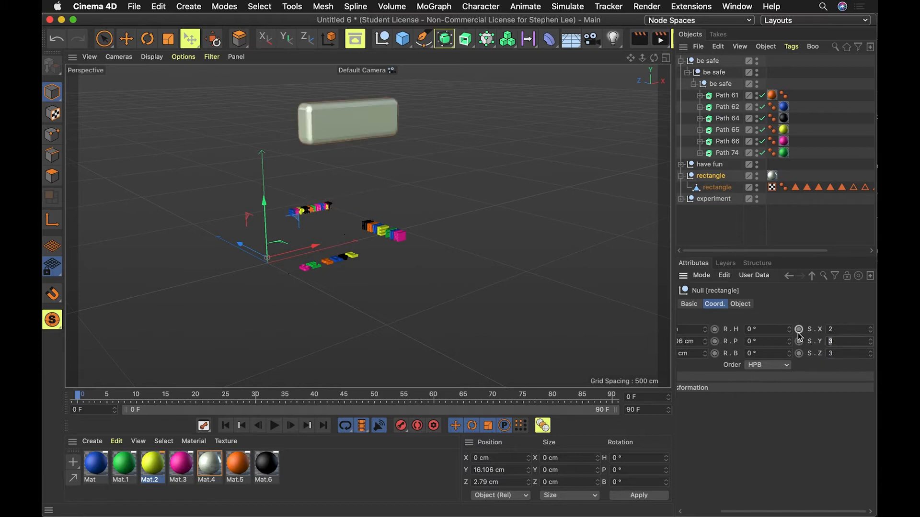
- Set the rectangle group's Y and Z scale to 2
type("2")
key("Tab")
type("2")
key("Return")
- Try scaling the experiment group separately to 2 on X and 3 on Y
left_click(740, 200)
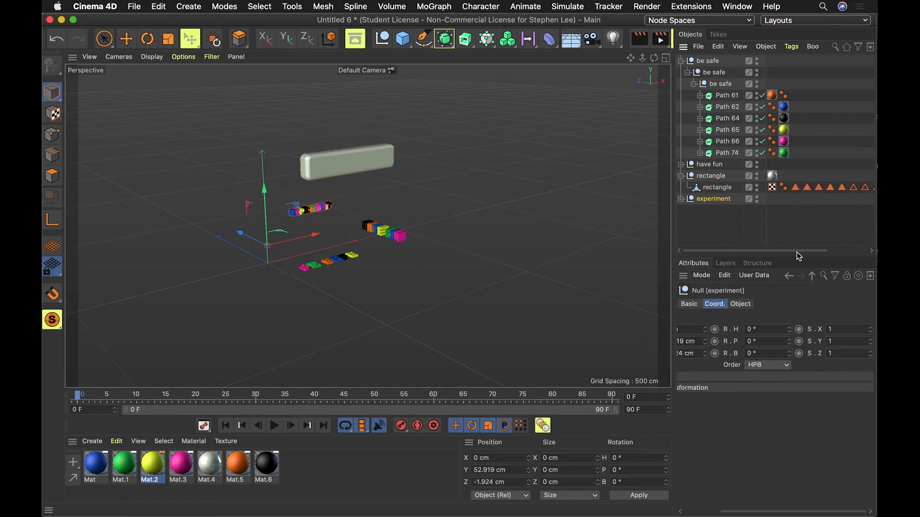
double_click(851, 330)
type("2")
key("Tab")
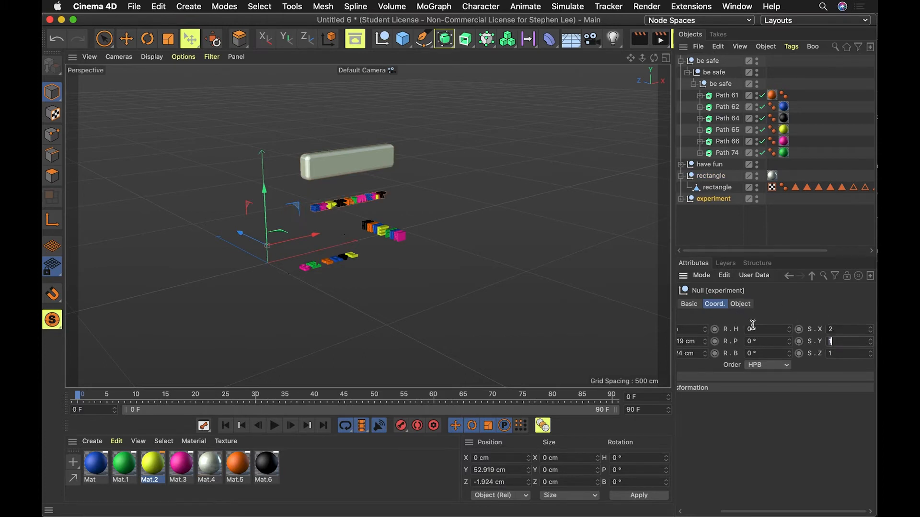
type("3")
key("Tab")
- Undo the separate scale changes on the experiment and rectangle groups
key("super+z")
key("super+z")
key("super+z")
key("super+z")
key("super+z")
key("super+z")
key("super+z")
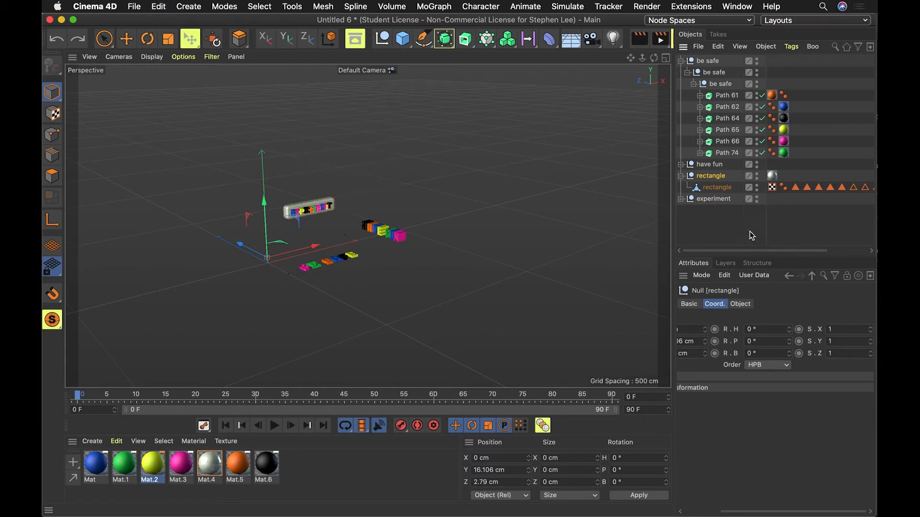
- Group the rectangle and experiment objects under one new null
left_click(746, 229)
left_click(700, 180)
left_click(717, 199, "shift")
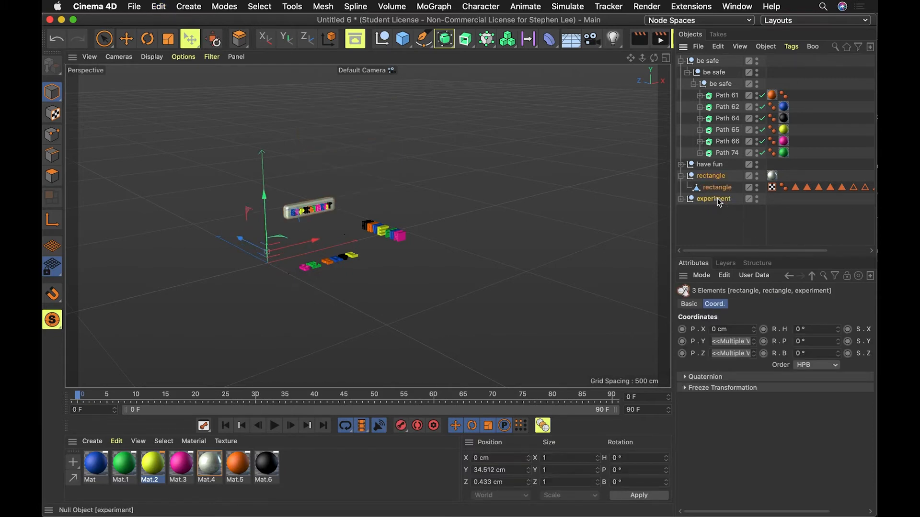
key("alt+g")
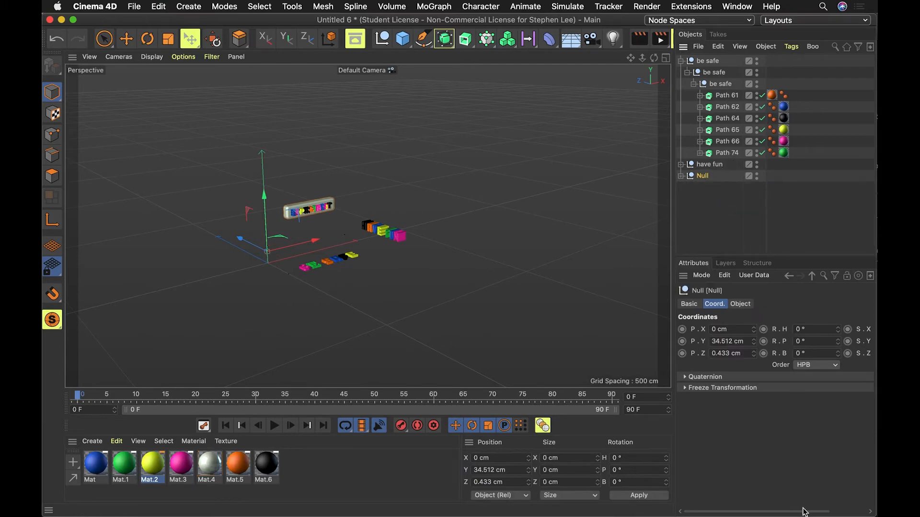
- Set the new null's X, Y and Z scale to 2
left_click_drag(804, 512, 840, 512)
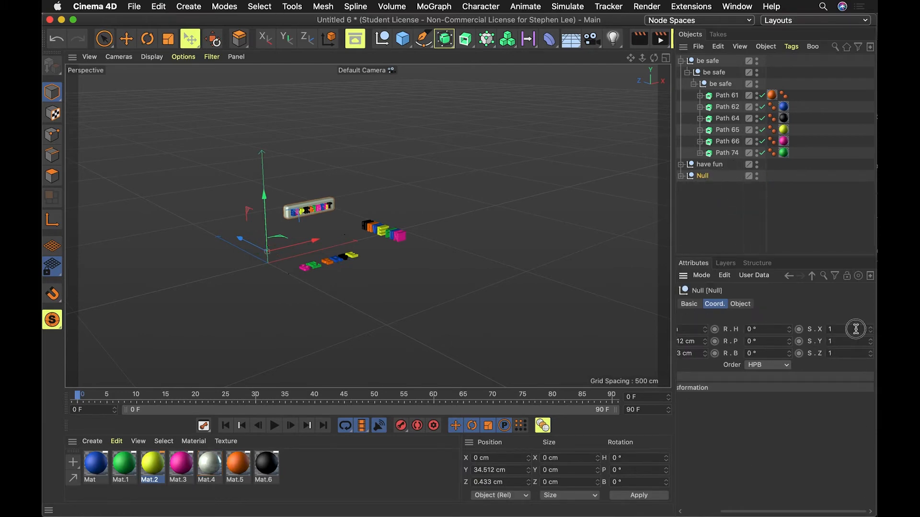
type("2")
key("Tab")
type("2")
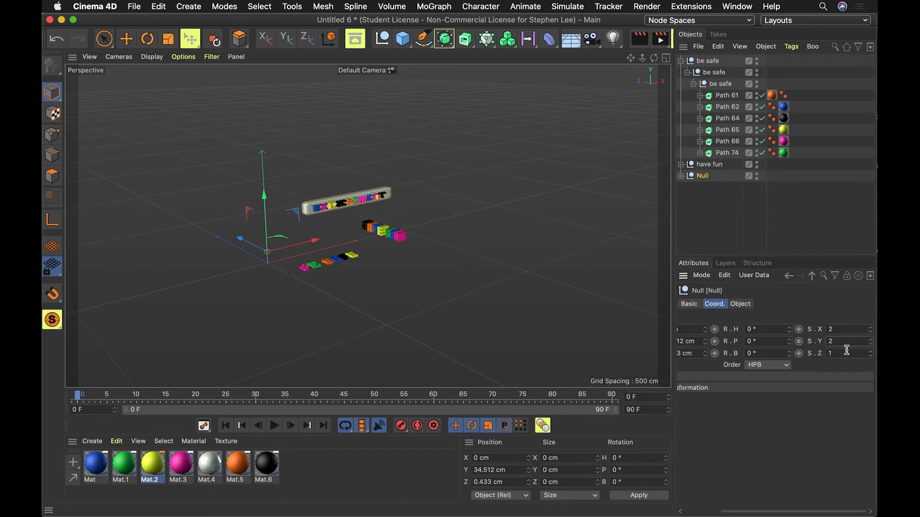
key("Tab")
type("2")
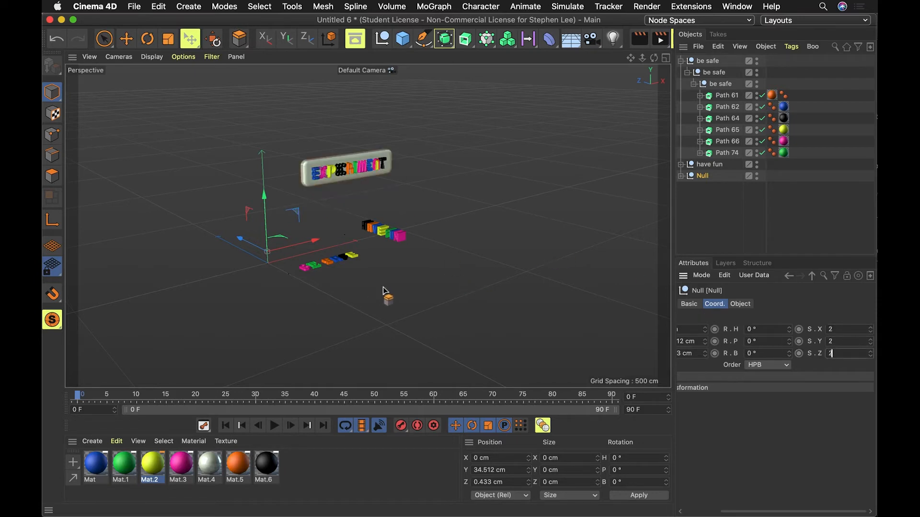
type("3")
left_click_drag(374, 297, 468, 281)
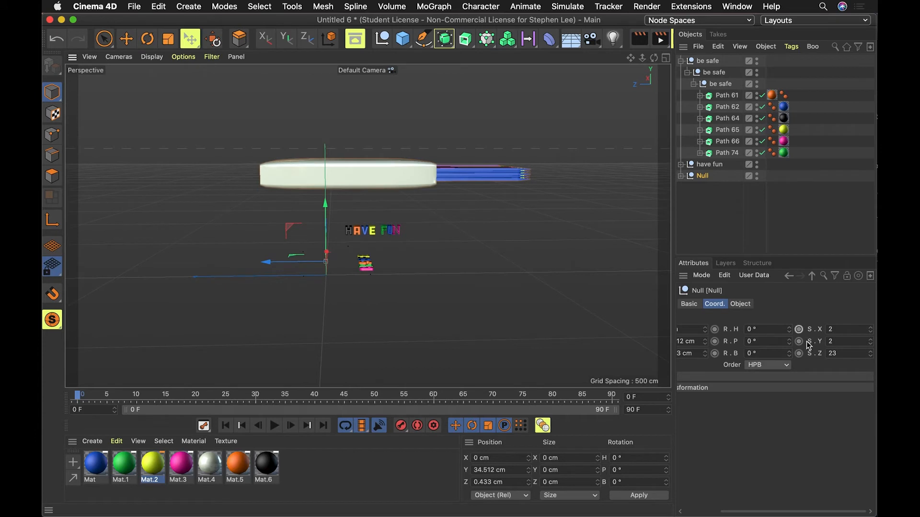
key("BackSpace")
key("Return")
left_click_drag(452, 283, 356, 267, "alt")
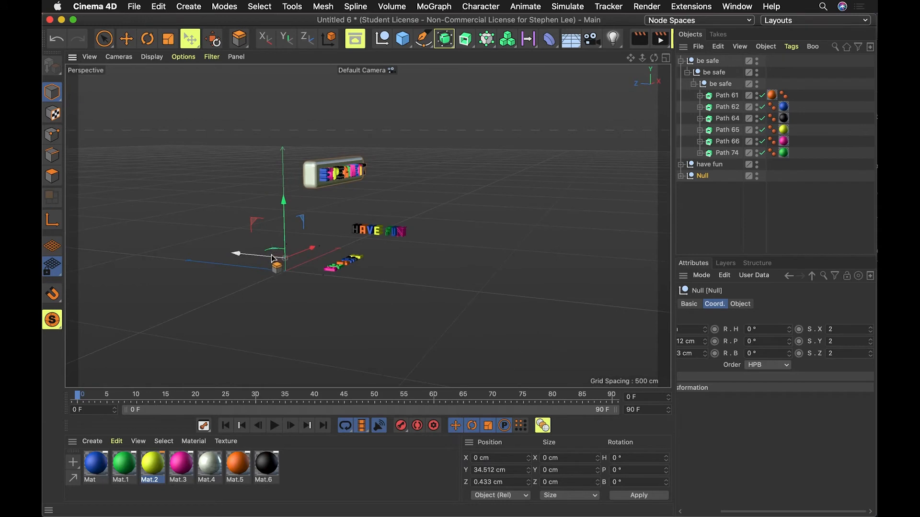
- Move the null holding the EXPERIMENT sign to about -176 cm on X, -95 cm on Y and 106 cm on Z
key("e")
left_click_drag(271, 258, 242, 254)
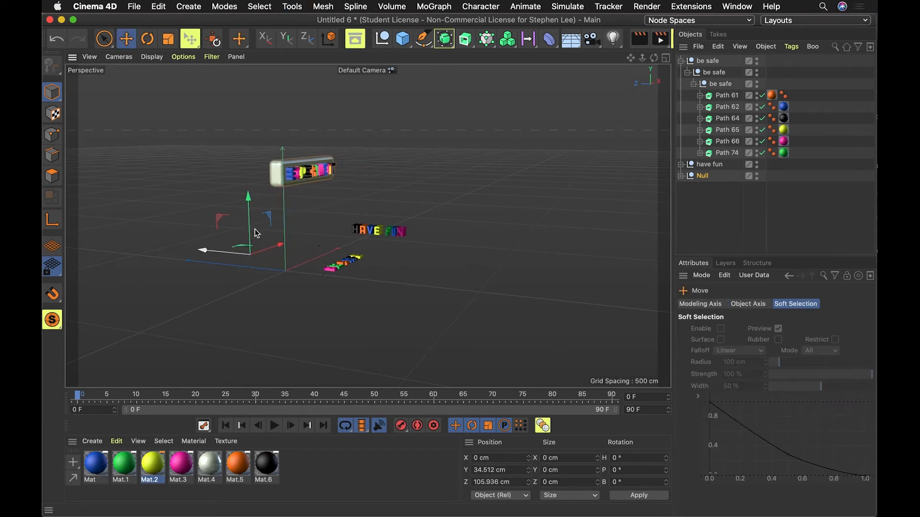
left_click_drag(249, 200, 250, 256)
scroll(350, 253, "down", 5)
scroll(344, 253, "up", 10)
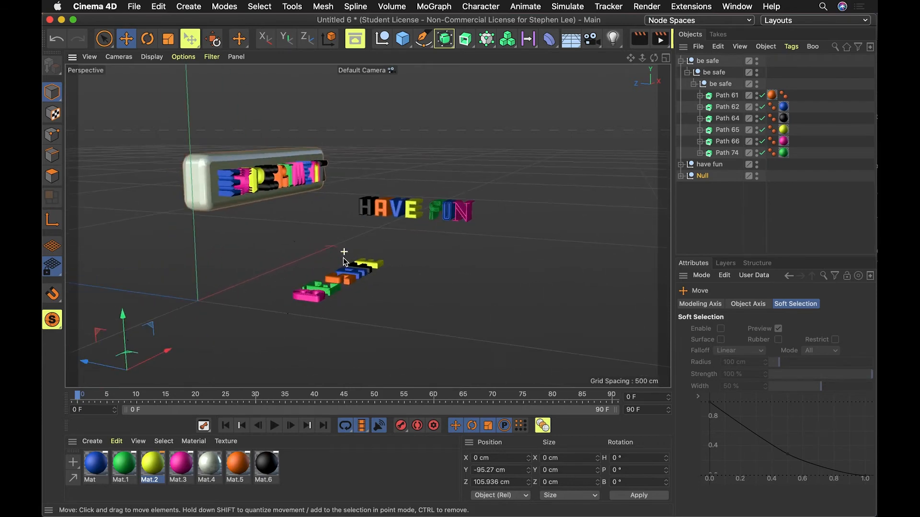
mouse_move(346, 278)
left_mouse_down("alt")
mouse_move(261, 232)
mouse_move(232, 262)
mouse_move(330, 269)
left_mouse_up("alt")
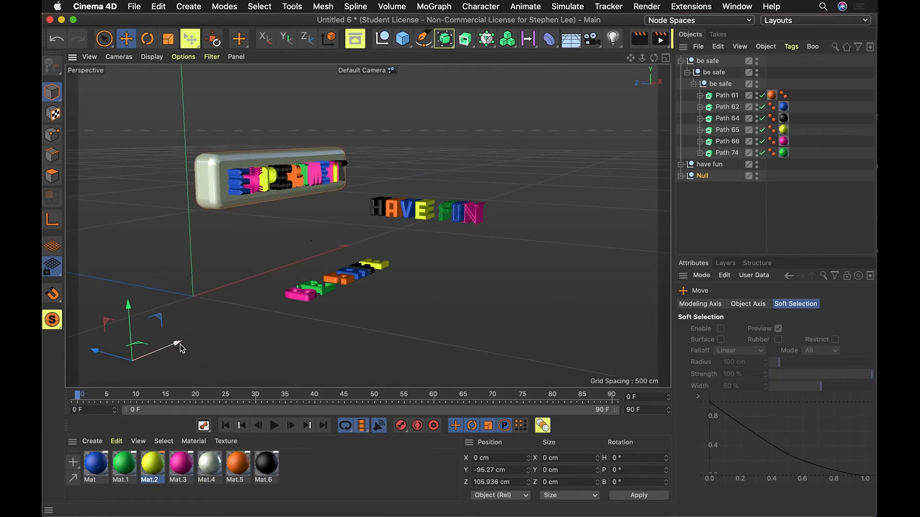
left_click_drag(182, 346, 101, 386)
mouse_move(353, 288)
left_mouse_down("alt")
mouse_move(265, 258)
mouse_move(255, 314)
mouse_move(281, 288)
mouse_move(362, 271)
mouse_move(335, 293)
left_mouse_up("alt")
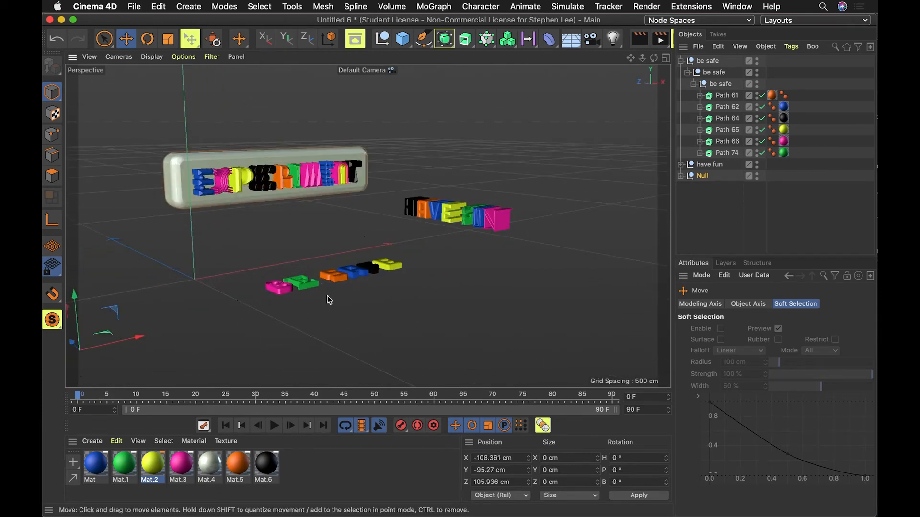
left_click_drag(142, 338, 84, 347)
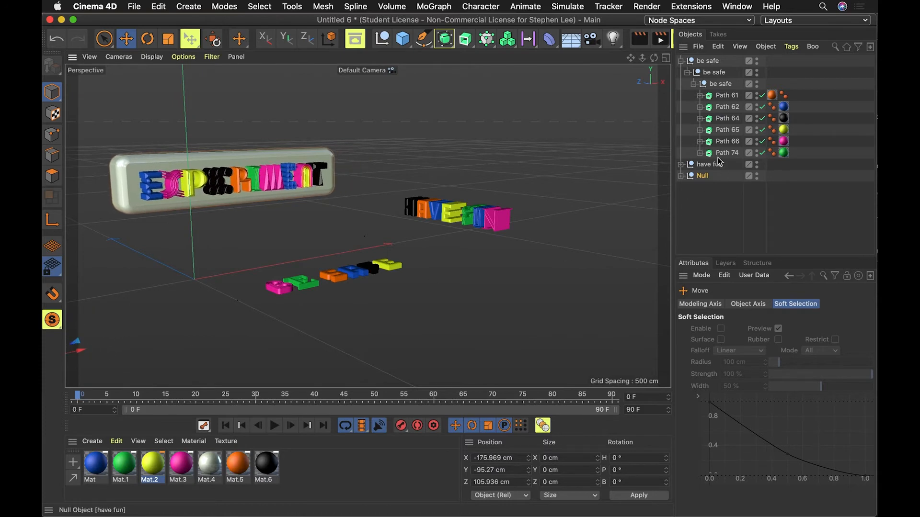
- Reduce the EXPERIMENT sign null's scale to 1.7 on X, Y and Z
left_click(702, 175)
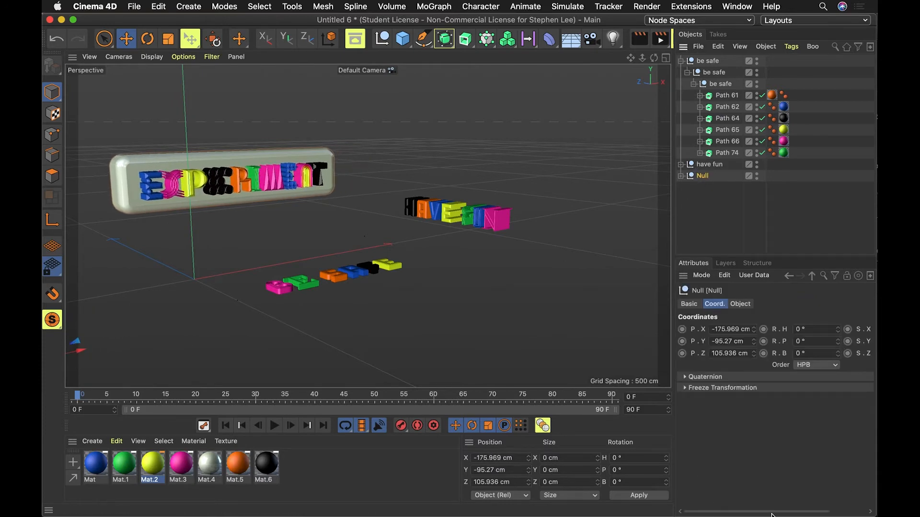
left_click_drag(771, 514, 807, 514)
left_click(848, 329)
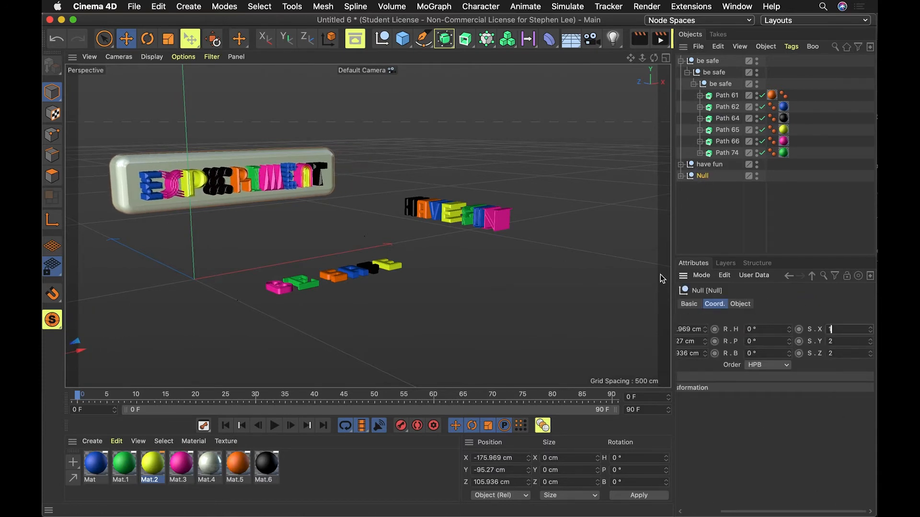
key("Tab")
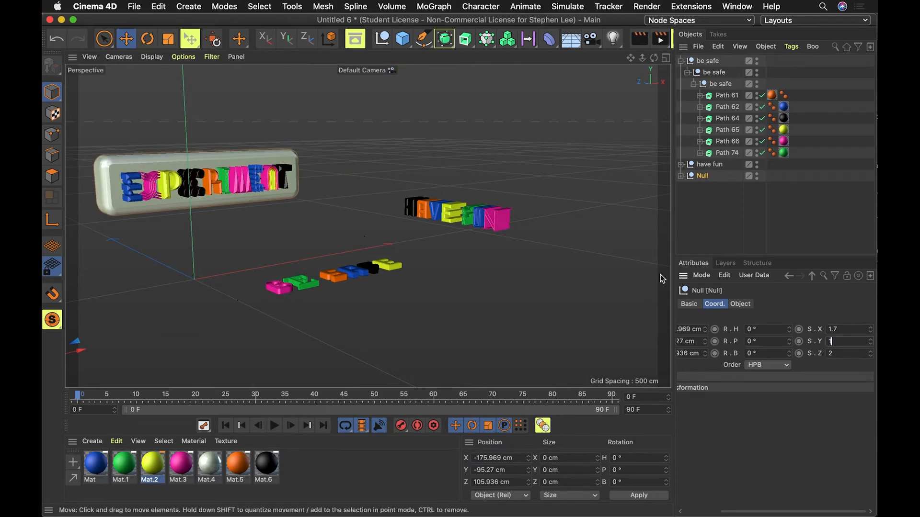
type("1.7")
key("Tab")
type("1.7")
key("Return")
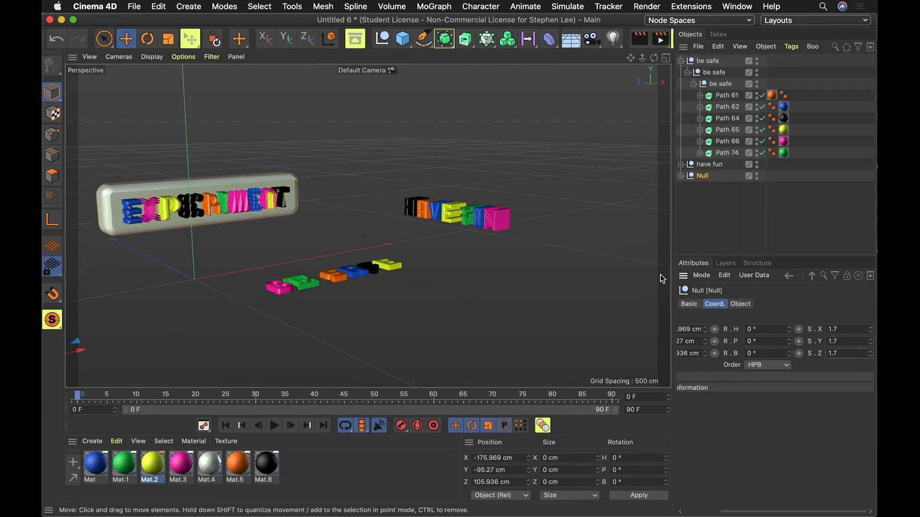
left_click_drag(391, 276, 294, 249, "alt")
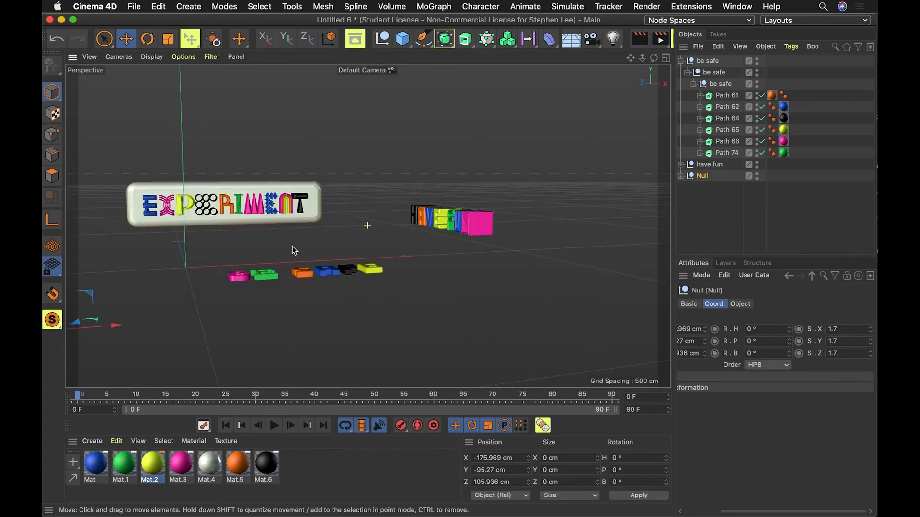
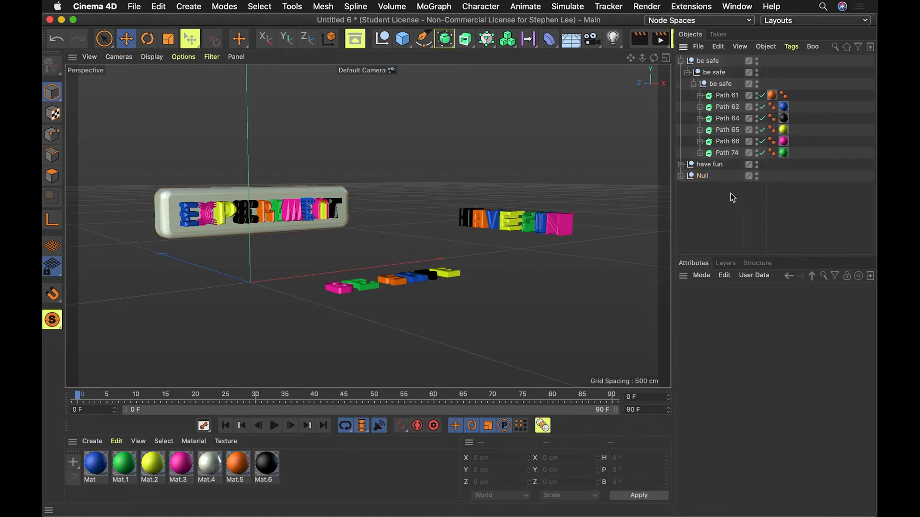
left_click(708, 164)
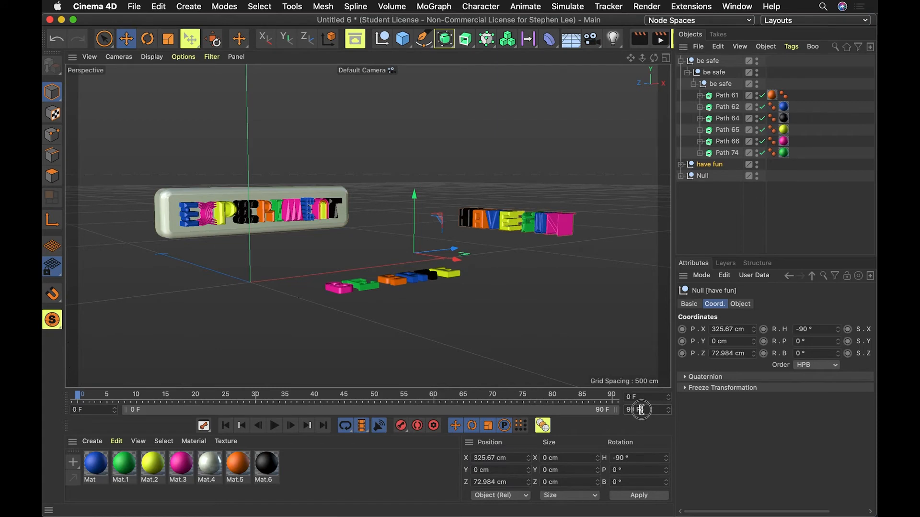
left_click(708, 187)
left_click(703, 177)
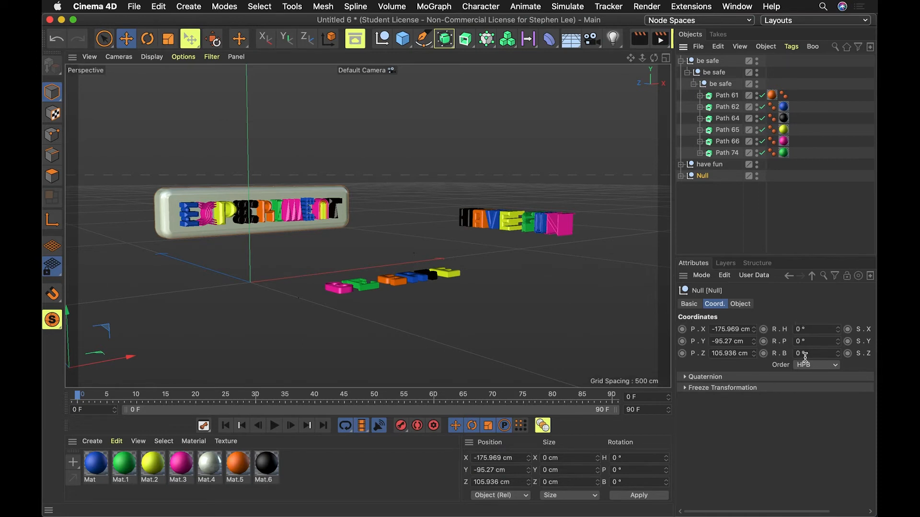
left_click(712, 191)
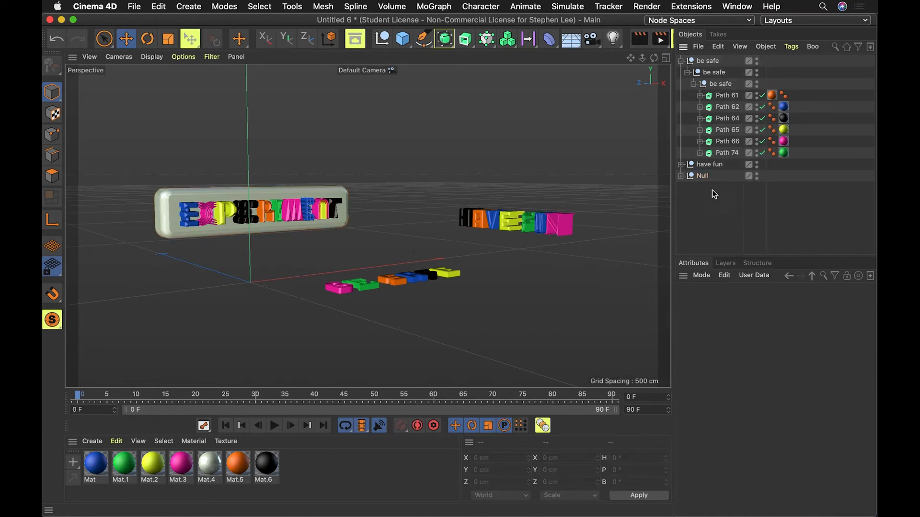
- Set the sign null's X position to about -79 cm and keyframe it at frames 0 and 90
left_click(703, 178)
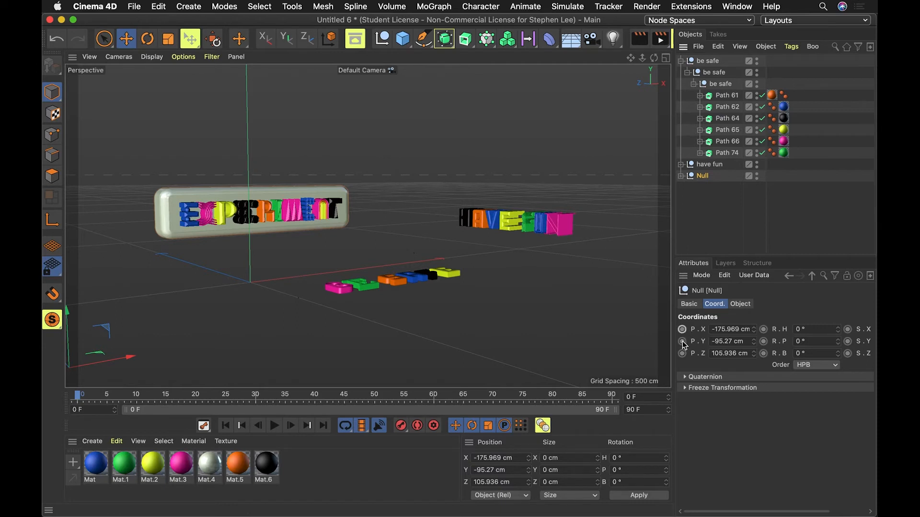
mouse_move(754, 331)
left_mouse_down()
mouse_move(767, 330)
mouse_move(743, 331)
mouse_move(772, 331)
mouse_move(738, 330)
mouse_move(759, 331)
left_mouse_up()
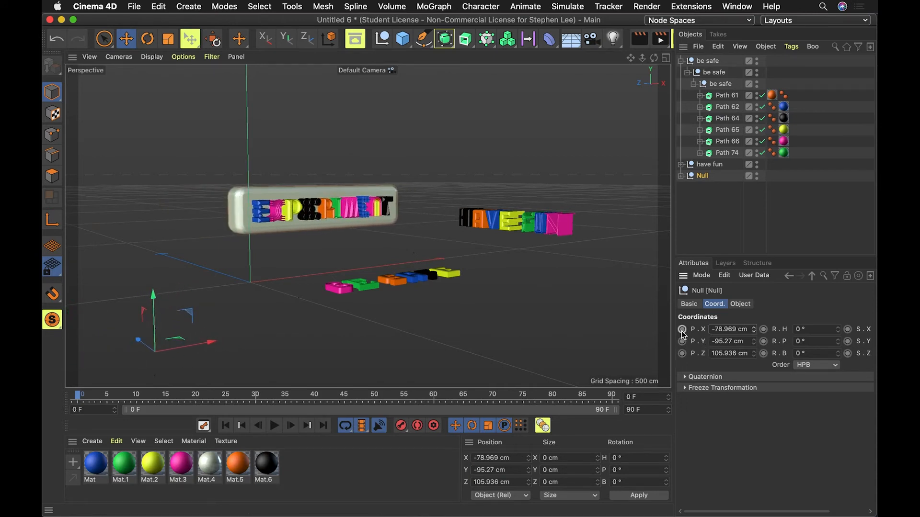
left_click(73, 404)
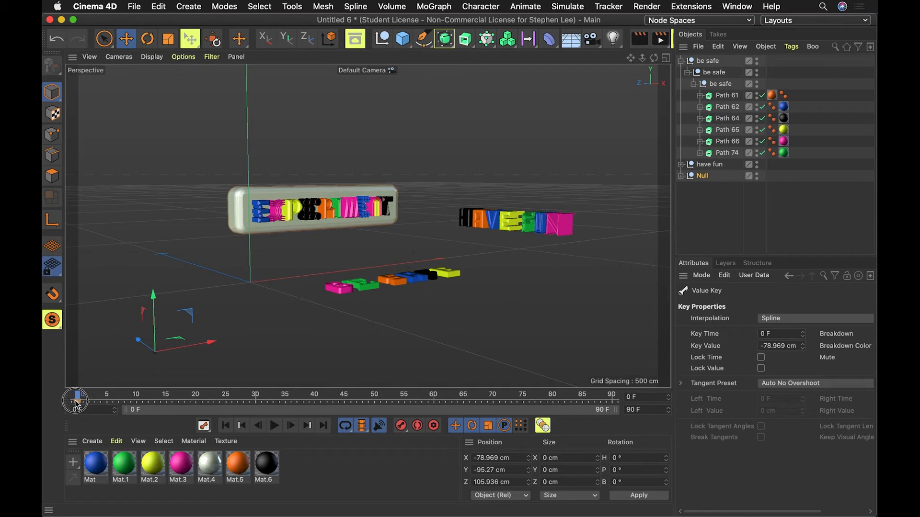
left_click_drag(68, 394, 637, 403)
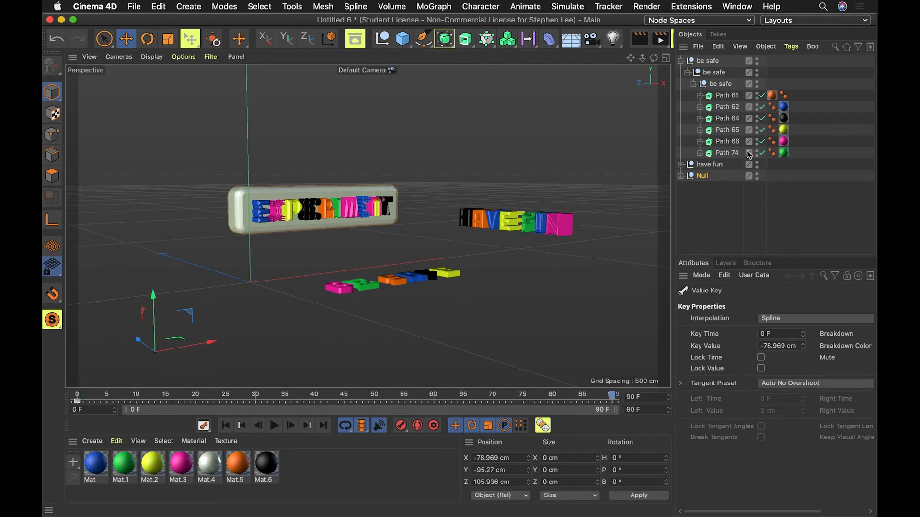
left_click(704, 176)
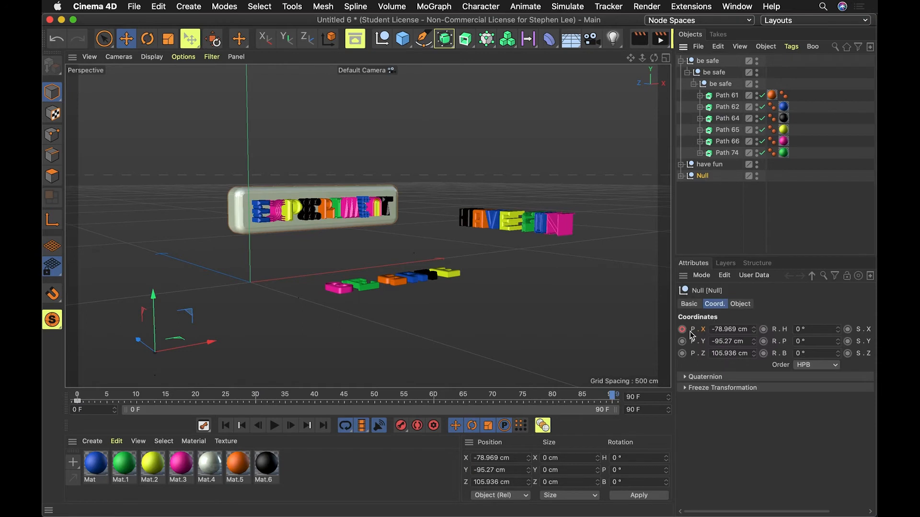
- Go to frame 14 and keyframe the sign null's X position at about 34 cm
left_click_drag(596, 398, 160, 393)
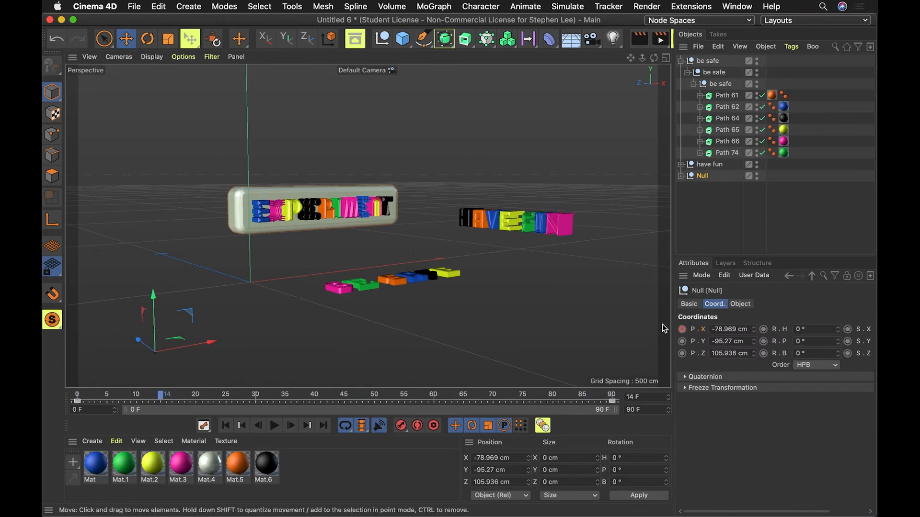
left_click_drag(753, 329, 690, 352)
left_click(682, 330)
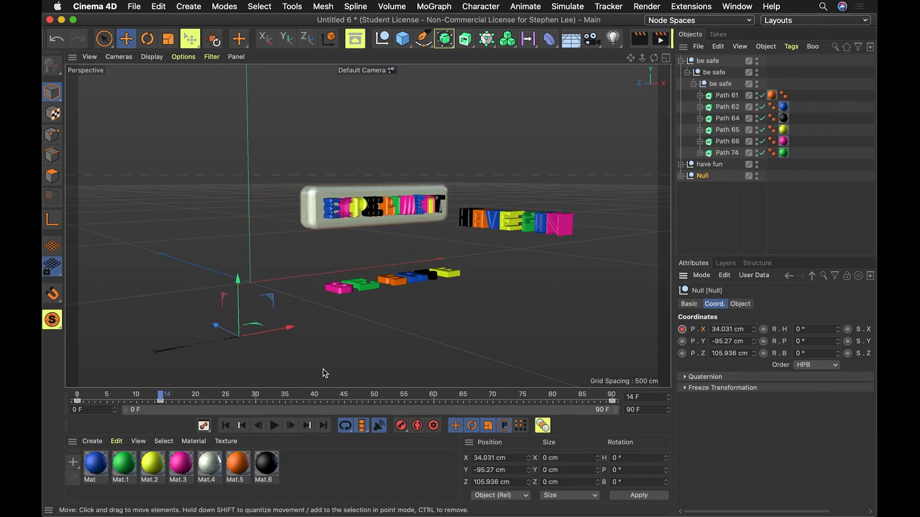
- Scrub through the timeline and play back the sign's movement along X to check it
left_click_drag(182, 398, 594, 397)
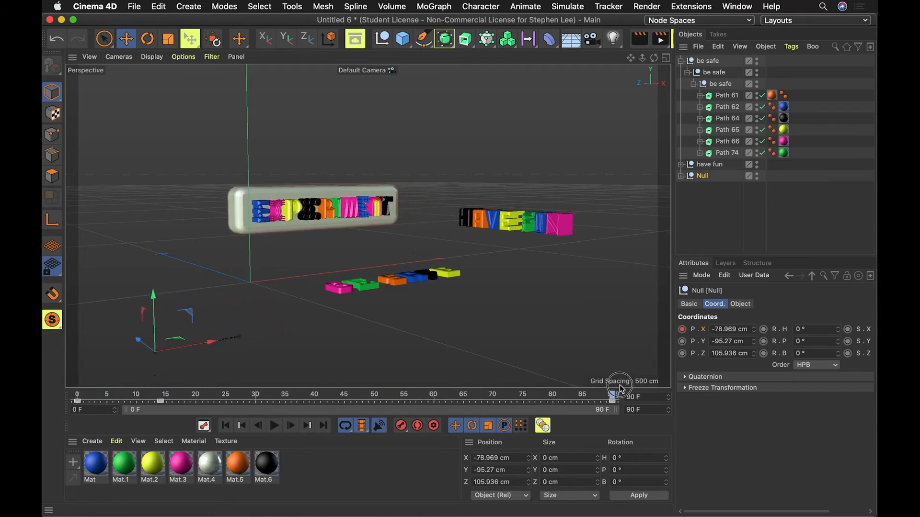
left_click(600, 399)
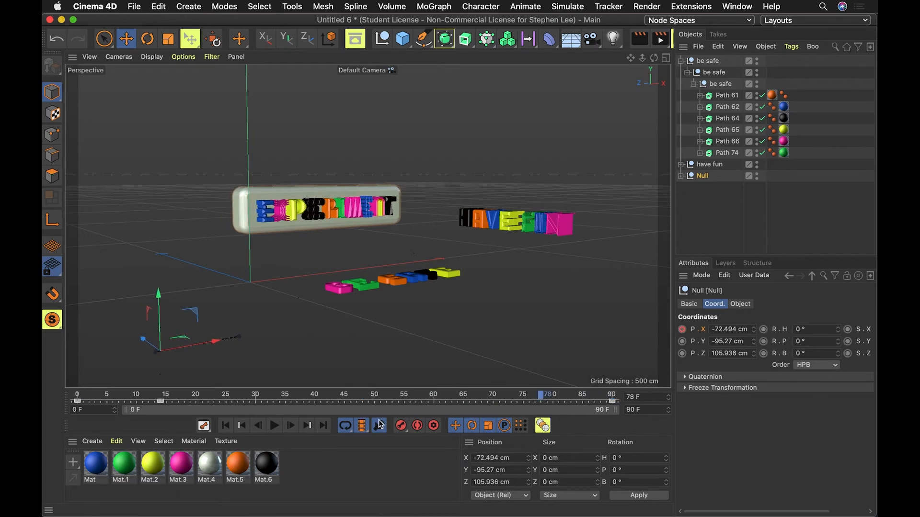
left_click(274, 426)
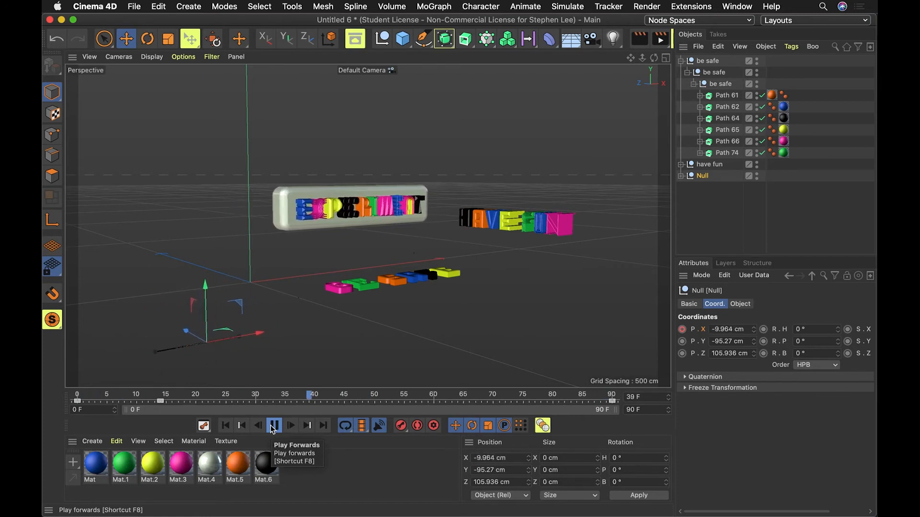
left_click(273, 425)
- At frame 47, shift the sign null in the negative X direction beyond its starting position and keyframe its X position
left_click_drag(376, 397, 357, 400)
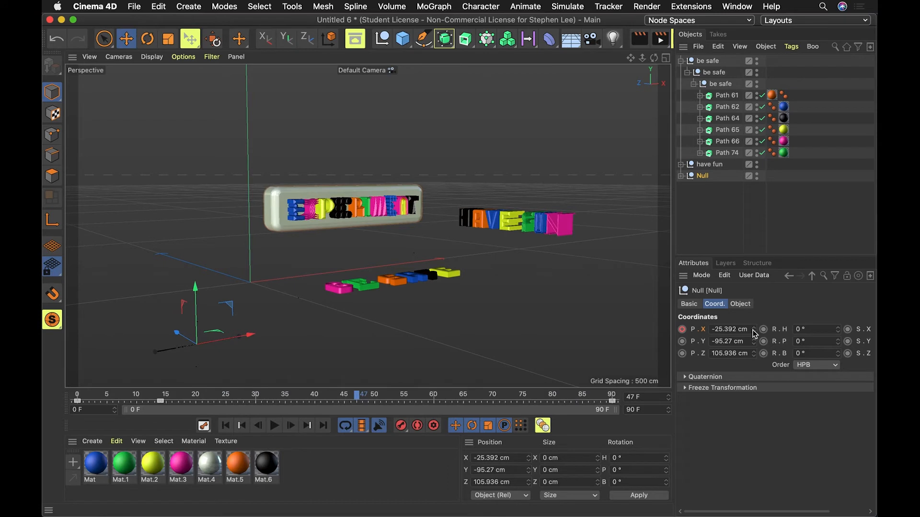
mouse_move(754, 330)
left_mouse_down()
mouse_move(754, 320)
mouse_move(756, 328)
left_mouse_up()
left_click(682, 329)
- Replay the animation from frame 0 to check the sign's back-and-forth motion
left_click_drag(342, 396, 47, 389)
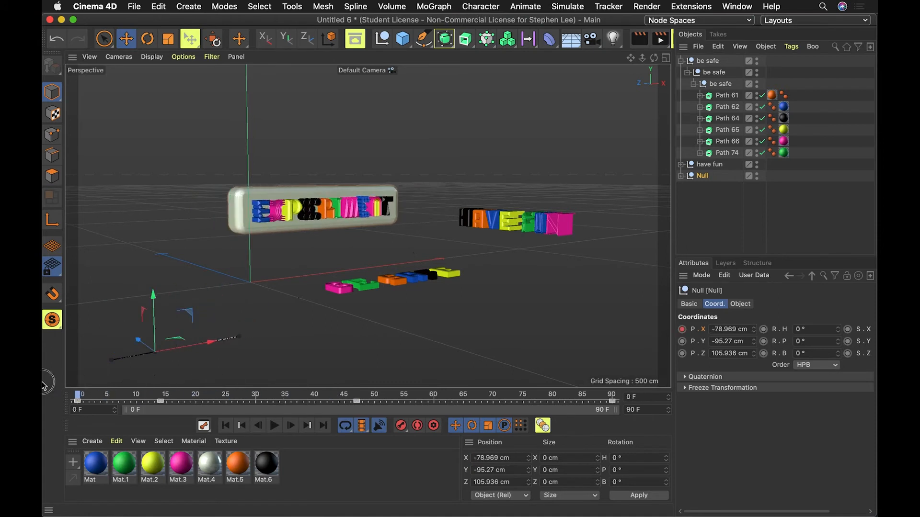
left_click(275, 425)
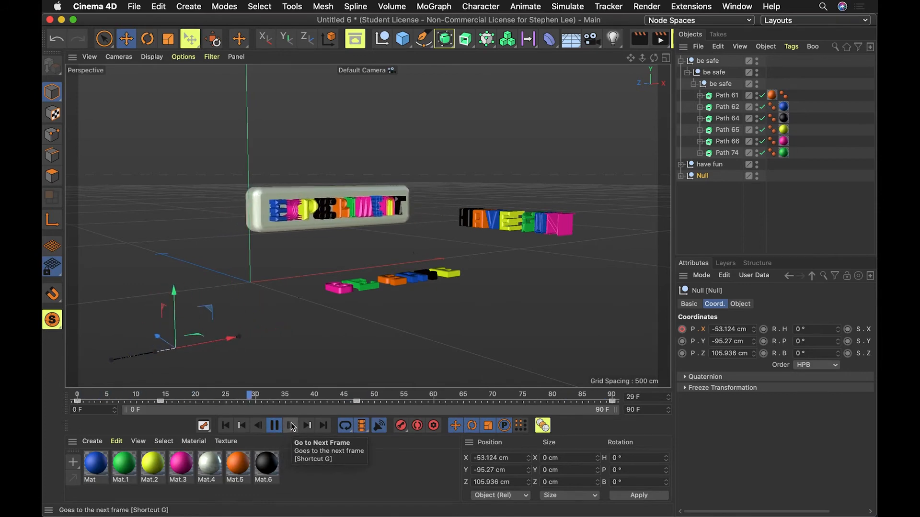
left_click(274, 426)
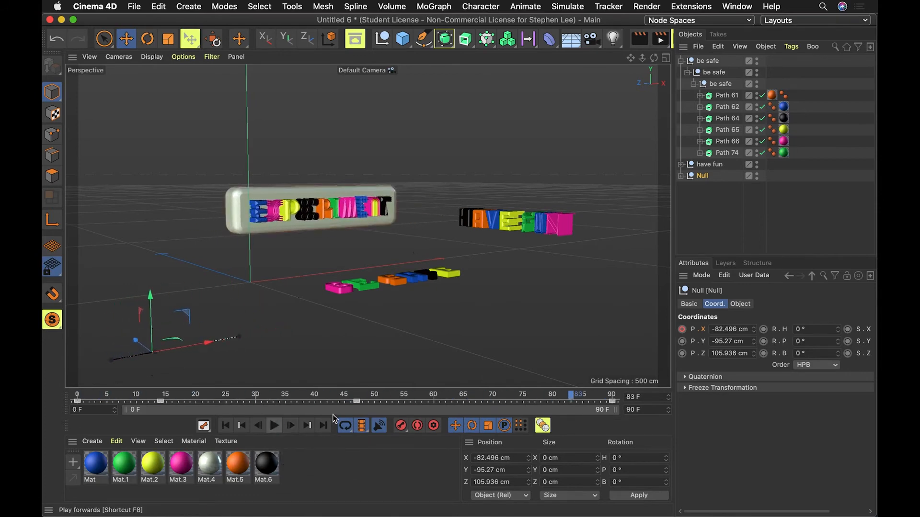
- Shift the X-position key at frame 47 to about frame 56 and the one at frame 14 to frame 21, and preview the result
left_click(357, 402)
left_click_drag(357, 402, 411, 403)
left_click_drag(162, 402, 200, 404)
left_click_drag(506, 396, 244, 395)
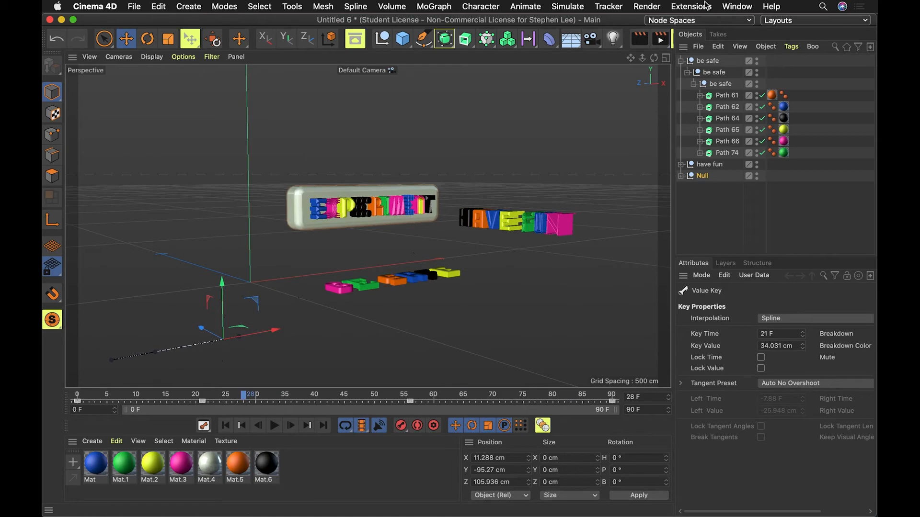
- Open the dope sheet timeline, examine the sign null's position keyframes, and close it
left_click(733, 6)
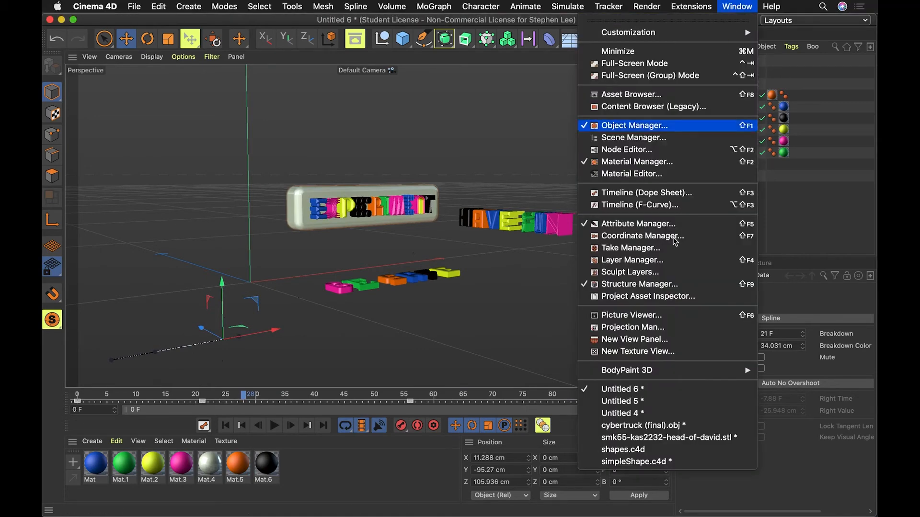
left_click(665, 193)
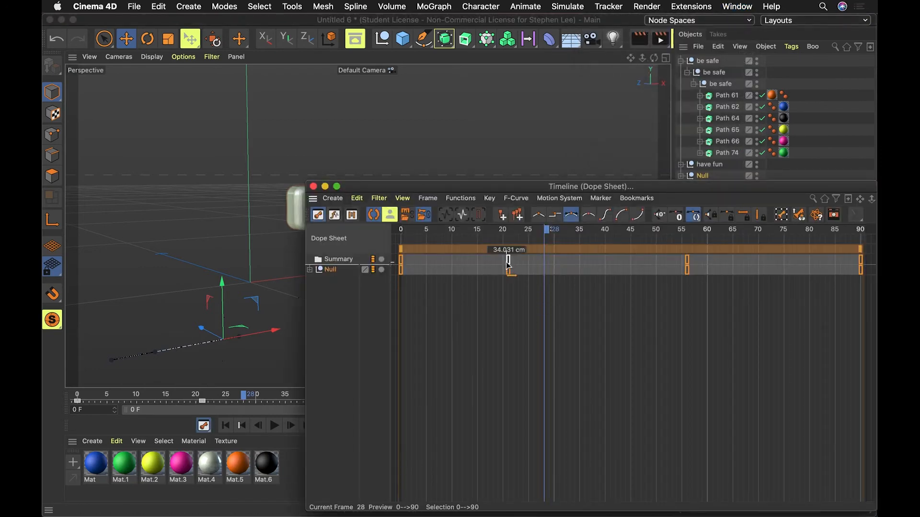
left_click(513, 293)
left_click_drag(538, 186, 492, 107)
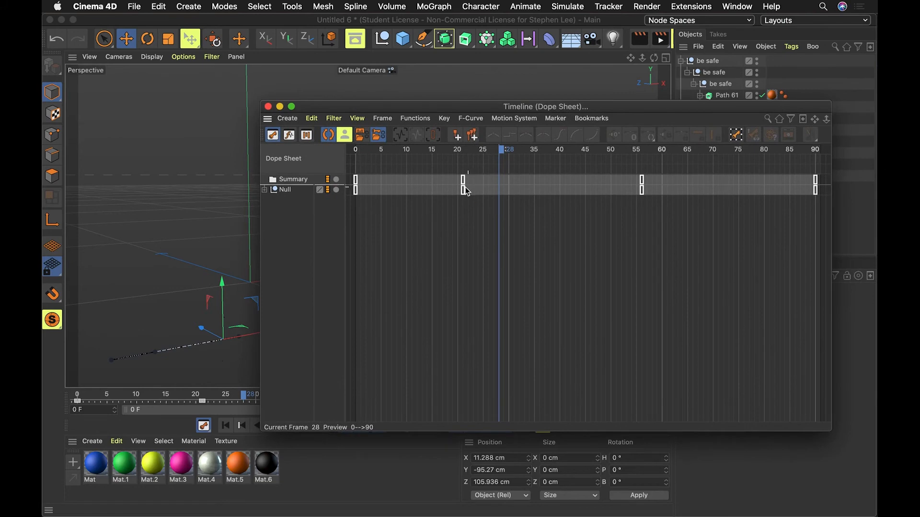
left_click(269, 107)
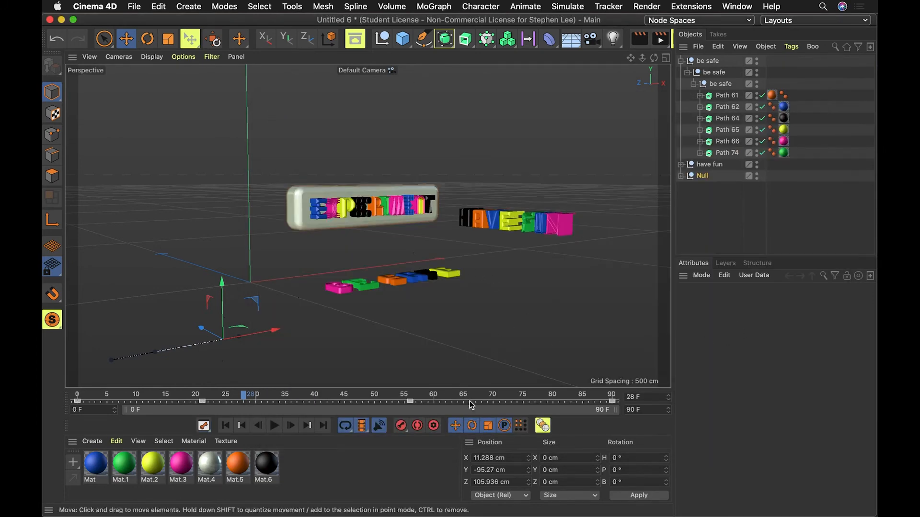
- Play back the sign's animation from the current frame, stop it, and return to frame 0
left_click(274, 426)
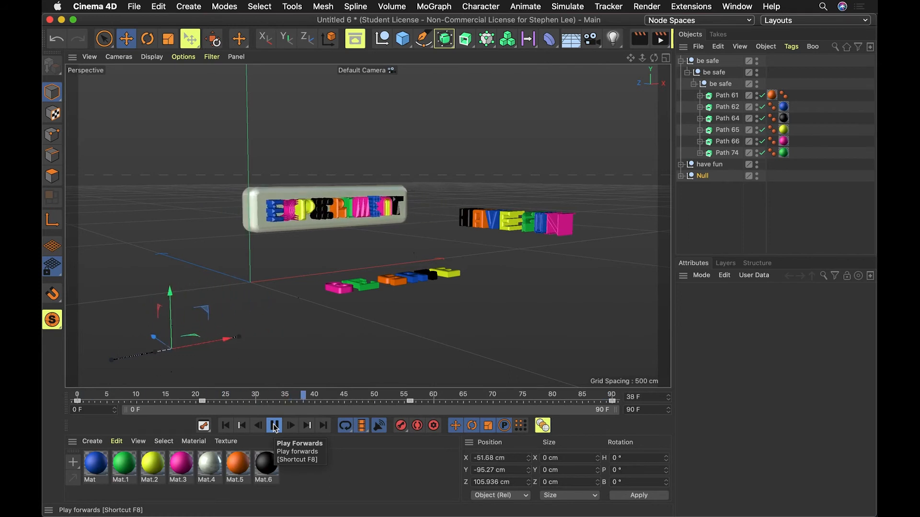
left_click(275, 426)
left_click_drag(332, 396, 68, 397)
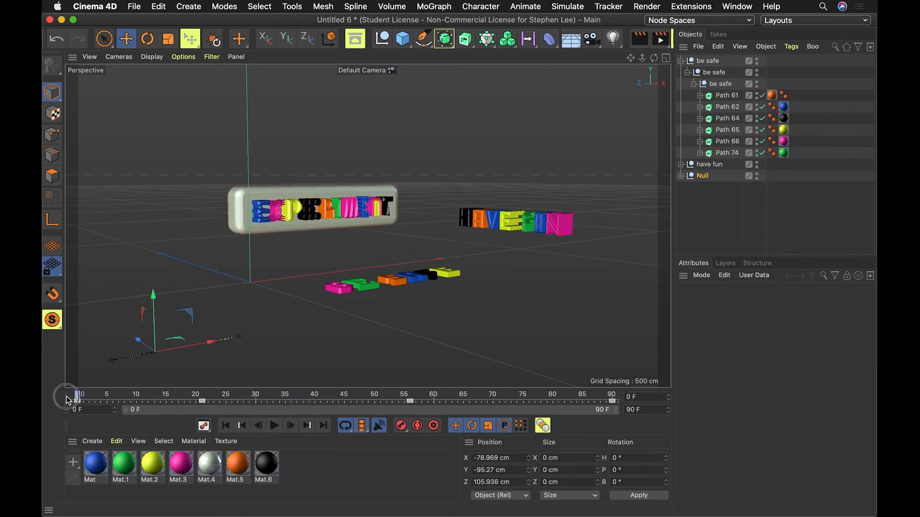
- Try rotating the EXPERIMENT sign null to a heading of 10° at frame 0, and undo the rotation
left_click(704, 176)
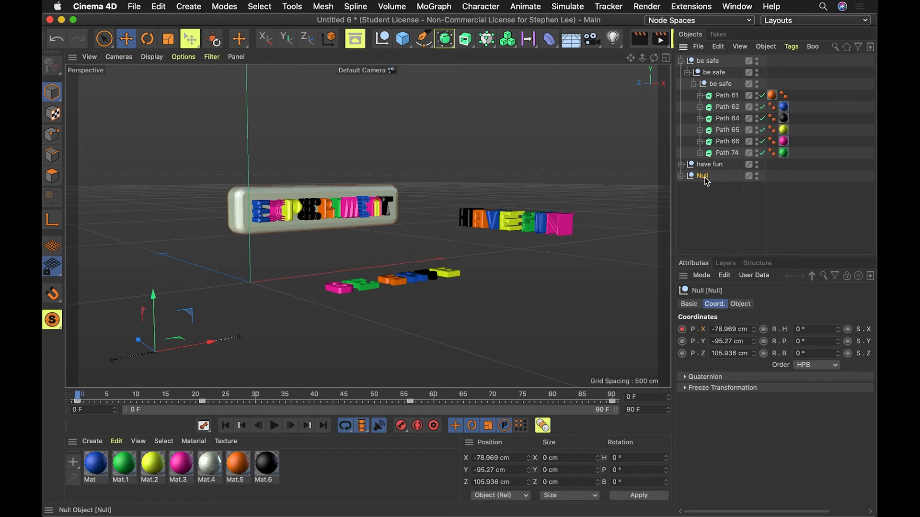
left_click_drag(798, 515, 811, 514)
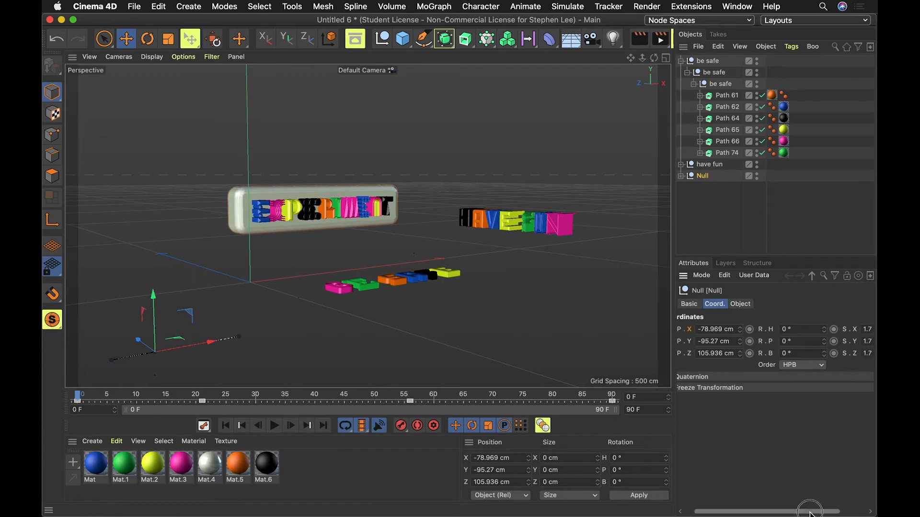
left_click_drag(821, 343, 820, 327)
key("super+z")
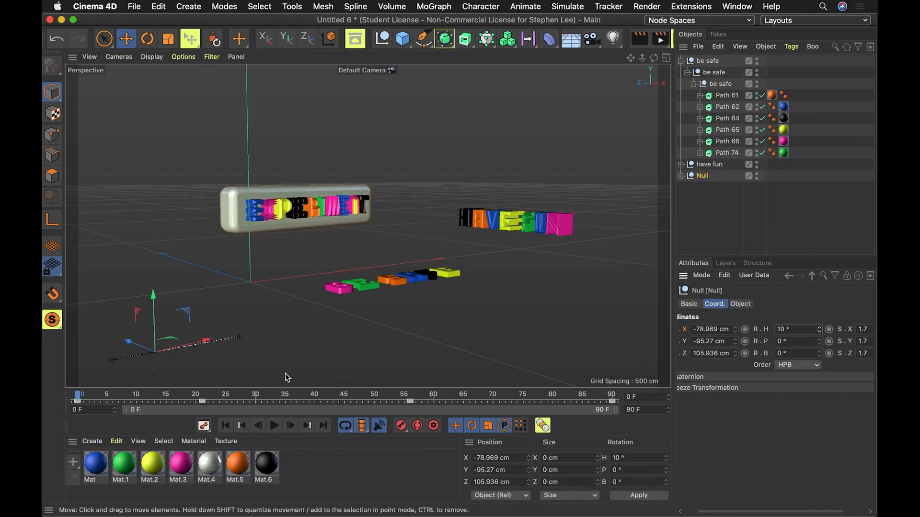
key("super+z")
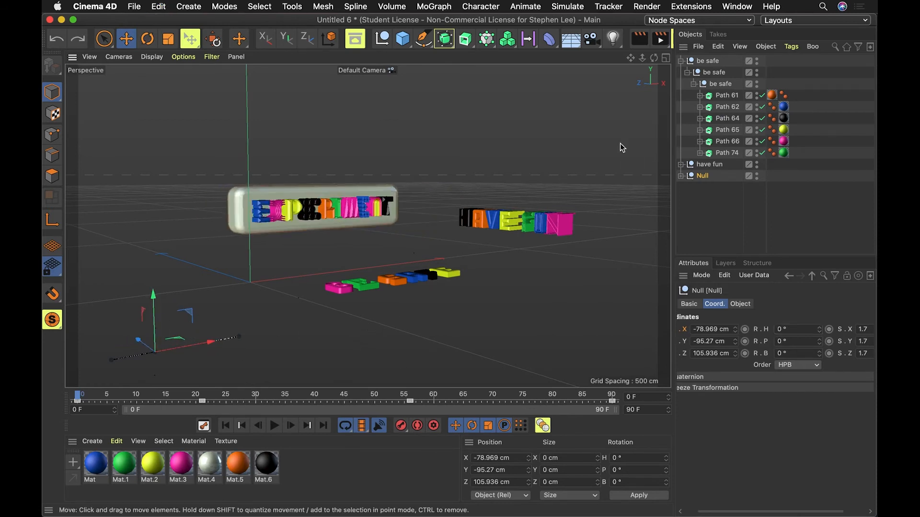
- Move only the sign null's axis to the centre of the EXPERIMENT sign, checking it in the front and top views
left_click(701, 176)
left_click_drag(214, 358, 390, 310)
left_click(667, 59)
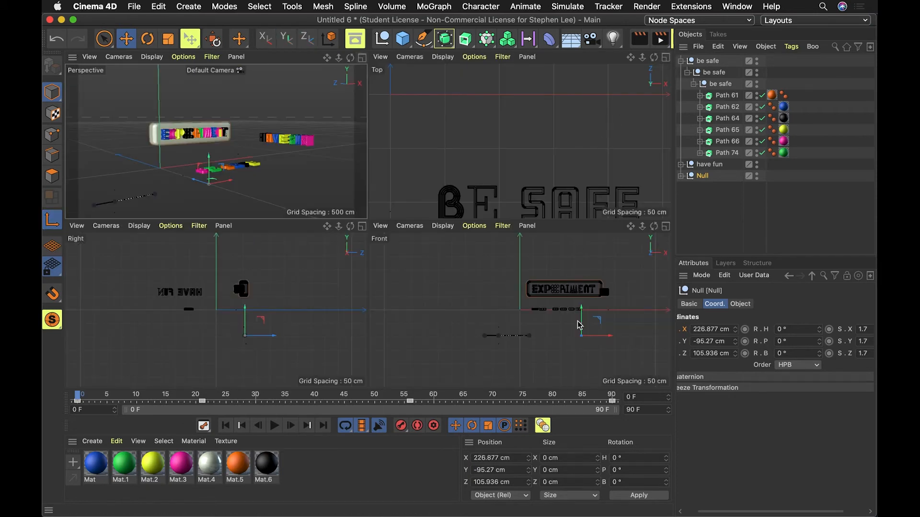
left_click_drag(581, 311, 583, 294)
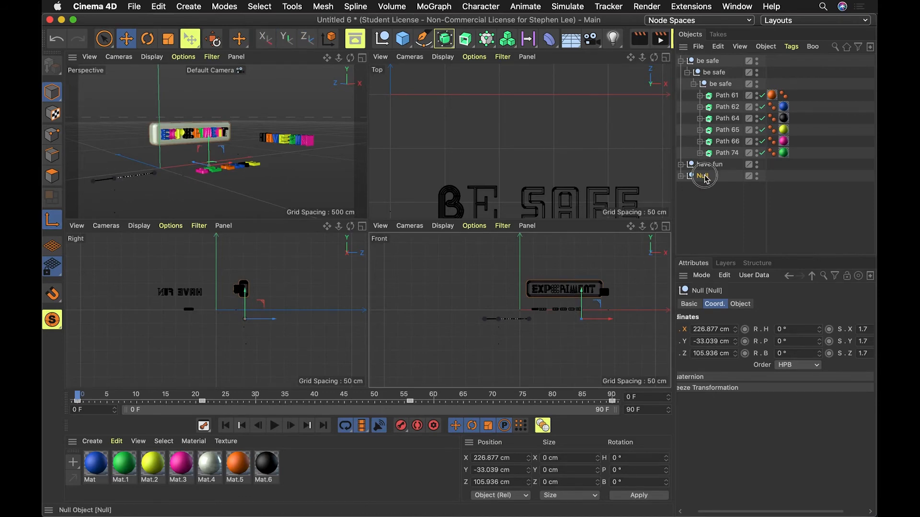
mouse_move(582, 301)
left_mouse_down()
mouse_move(588, 267)
mouse_move(593, 292)
left_mouse_up()
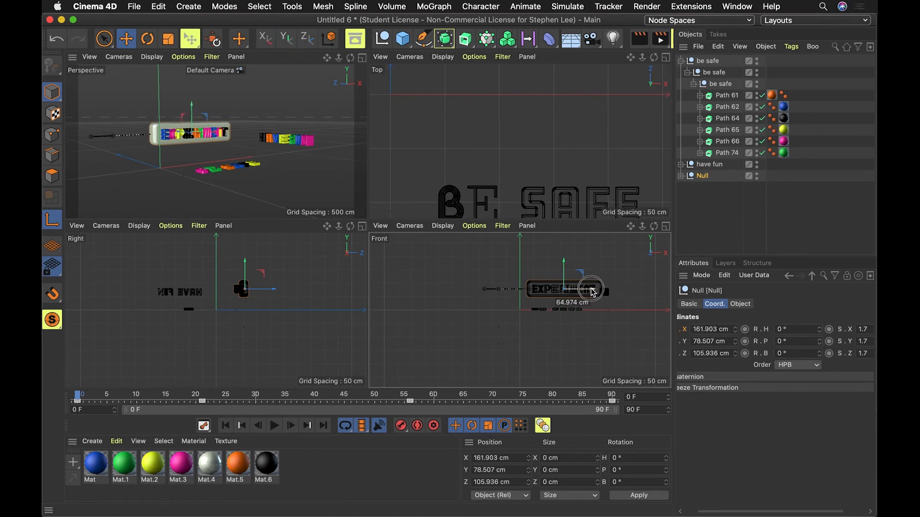
scroll(566, 184, "up", 10)
scroll(566, 181, "down", 10)
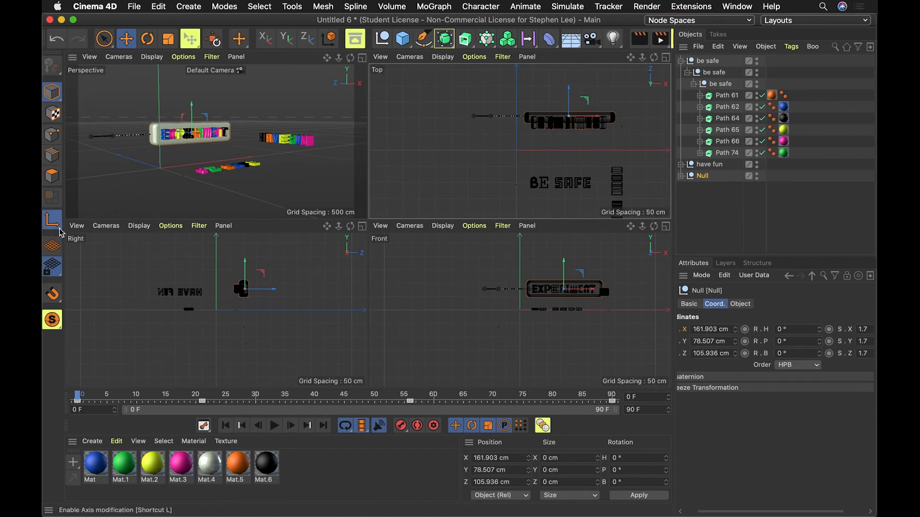
key("super+z")
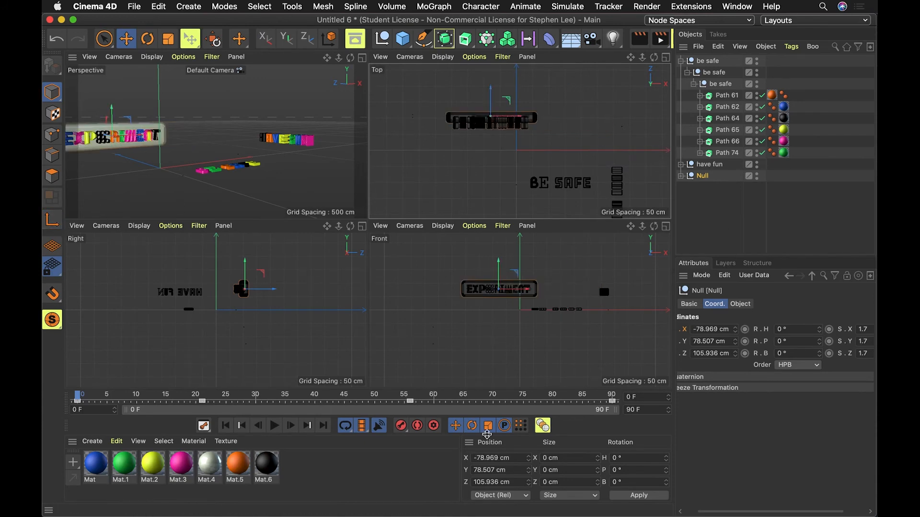
- Set the sign null's heading rotation to 18° and keyframe it at frames 0 and 87
left_click_drag(459, 399, 72, 357)
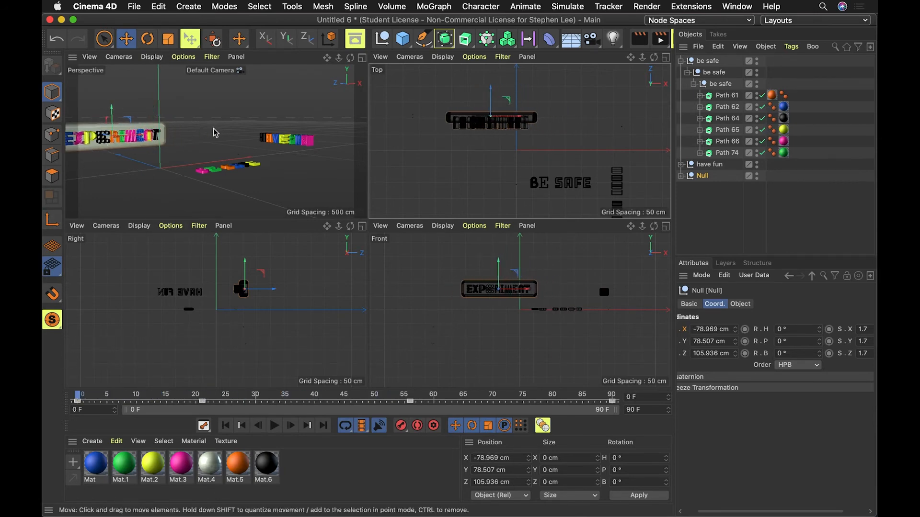
scroll(230, 156, "up", 3)
scroll(230, 156, "down", 5)
left_click_drag(247, 396, 71, 386)
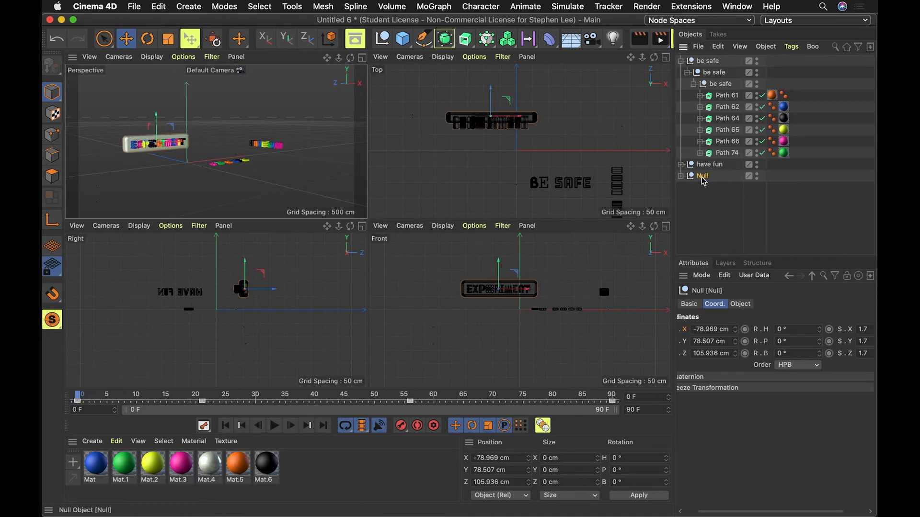
mouse_move(820, 330)
left_mouse_down()
mouse_move(845, 330)
mouse_move(820, 331)
left_mouse_up()
left_click(362, 57)
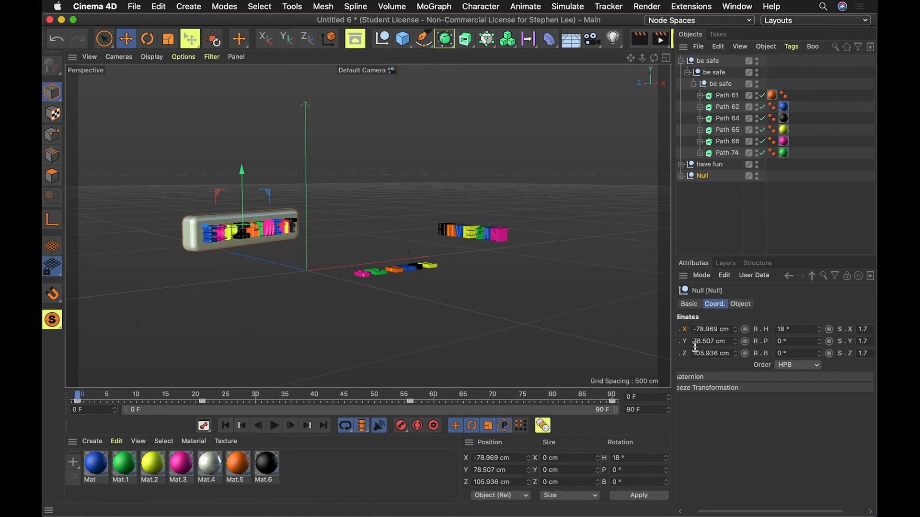
mouse_move(592, 394)
left_mouse_down()
mouse_move(612, 395)
mouse_move(584, 396)
mouse_move(600, 396)
left_mouse_up()
left_click(746, 331)
- At frame 42, set the sign null's heading rotation to -11°, keyframe it, and play back the swinging motion
left_click_drag(500, 396, 334, 398)
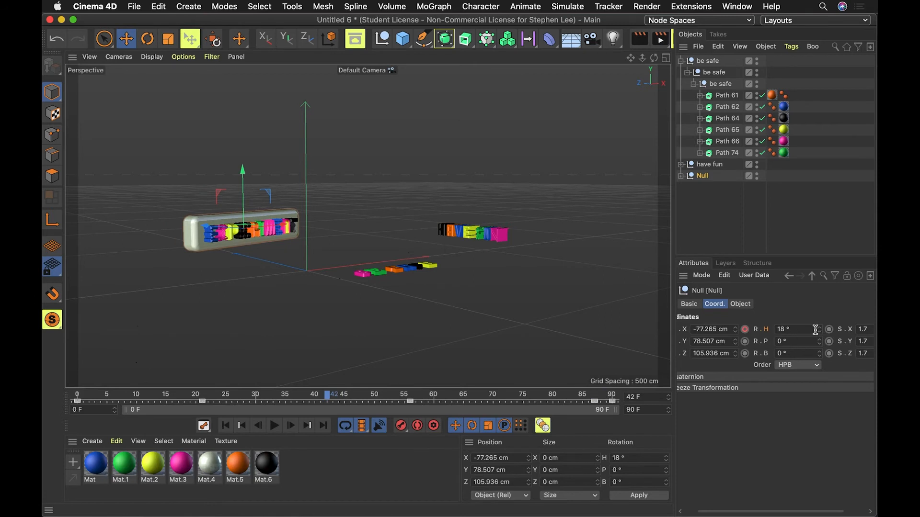
left_click_drag(817, 330, 802, 332)
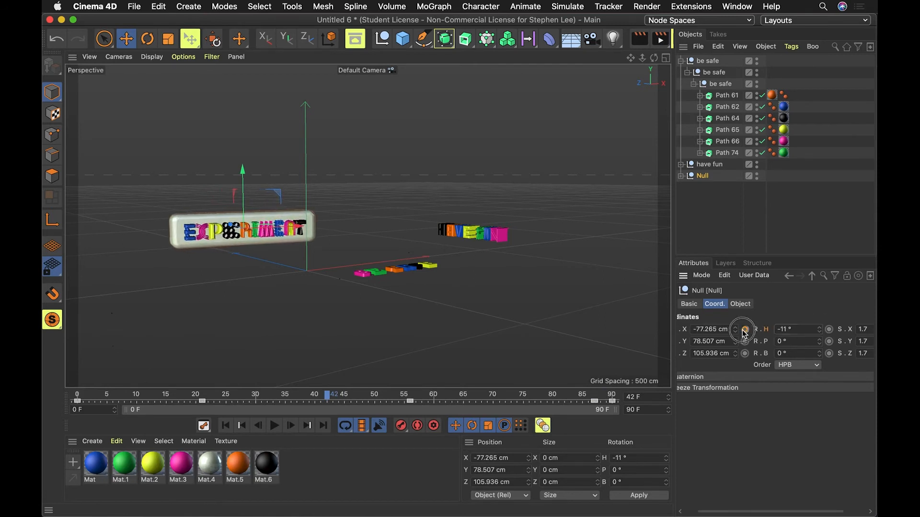
left_click_drag(351, 399, 84, 347)
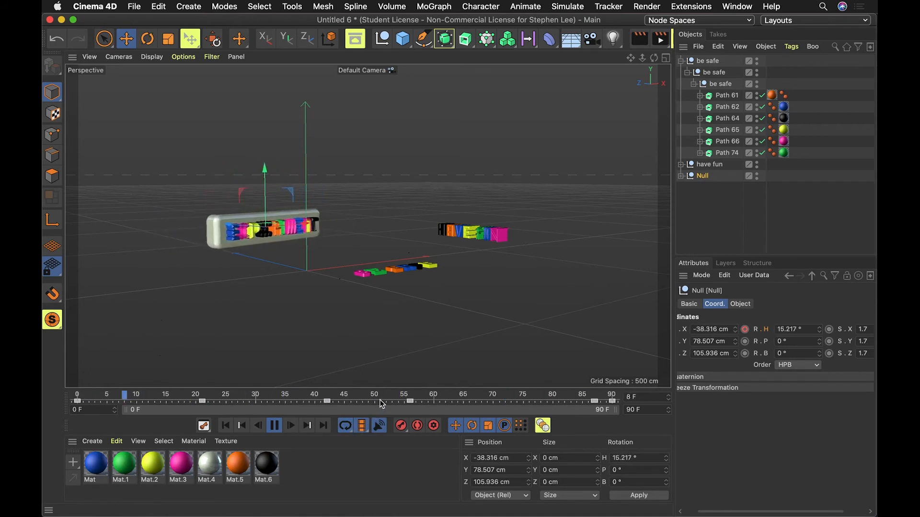
left_click(276, 427)
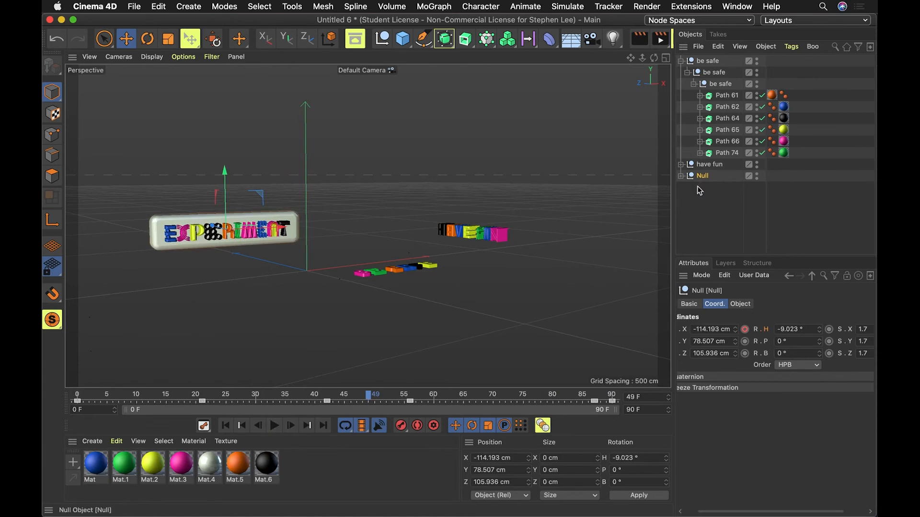
- At frame 0, shift only the axis of the top-level "have fun" null along Z to about -75 cm
left_click(702, 167)
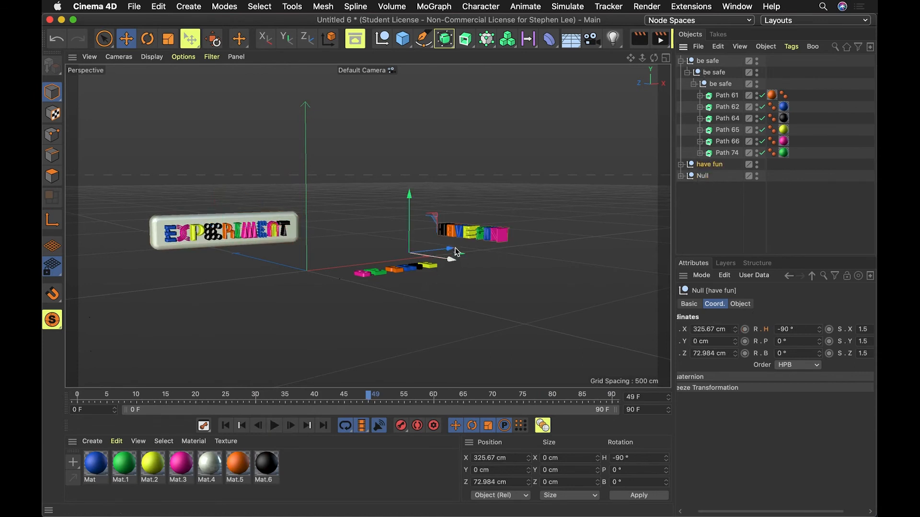
scroll(455, 252, "up", 10)
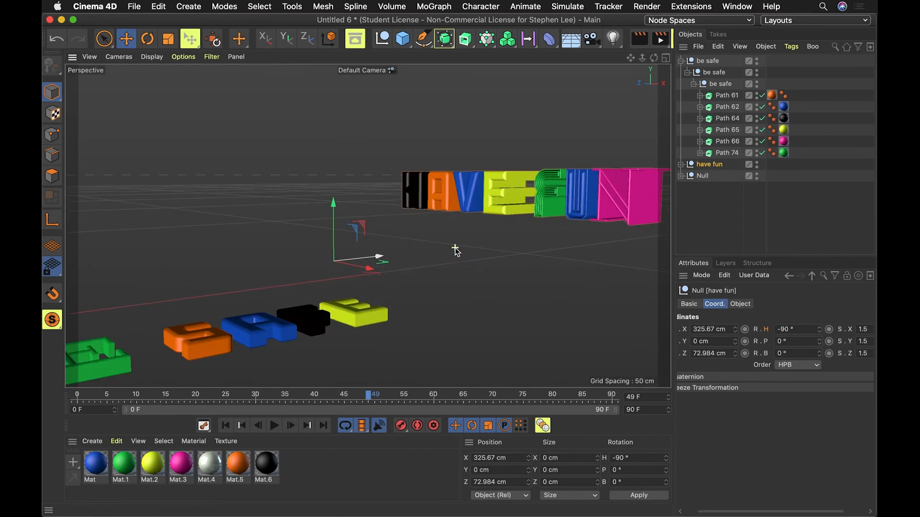
scroll(455, 252, "down", 10)
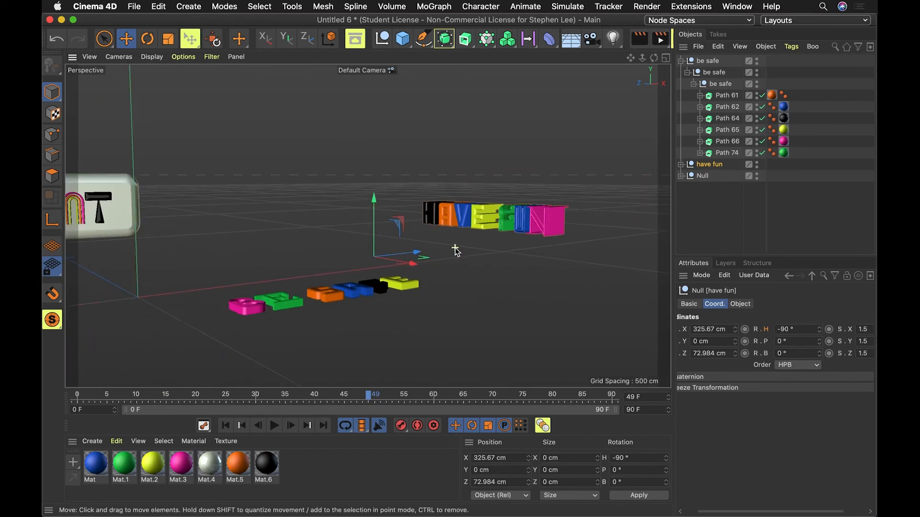
left_click(680, 165)
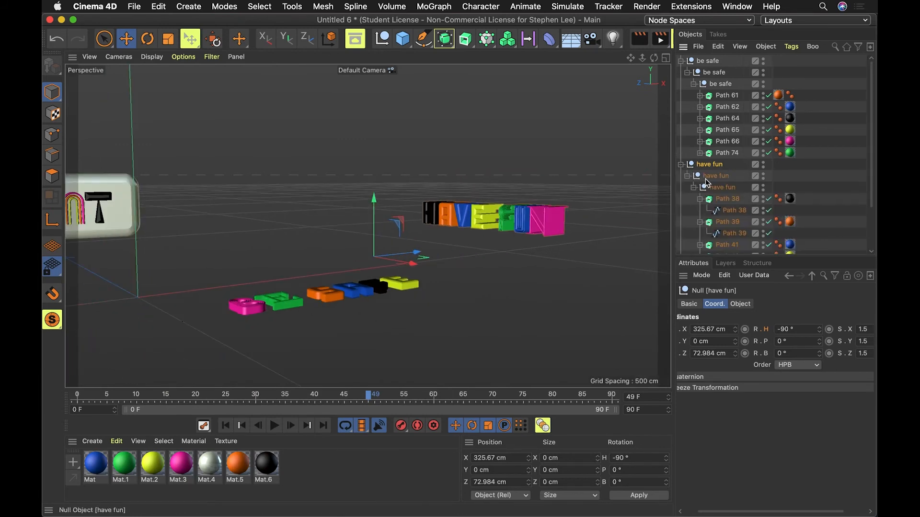
left_click(690, 177)
left_click(687, 176)
left_click_drag(579, 398, 76, 398)
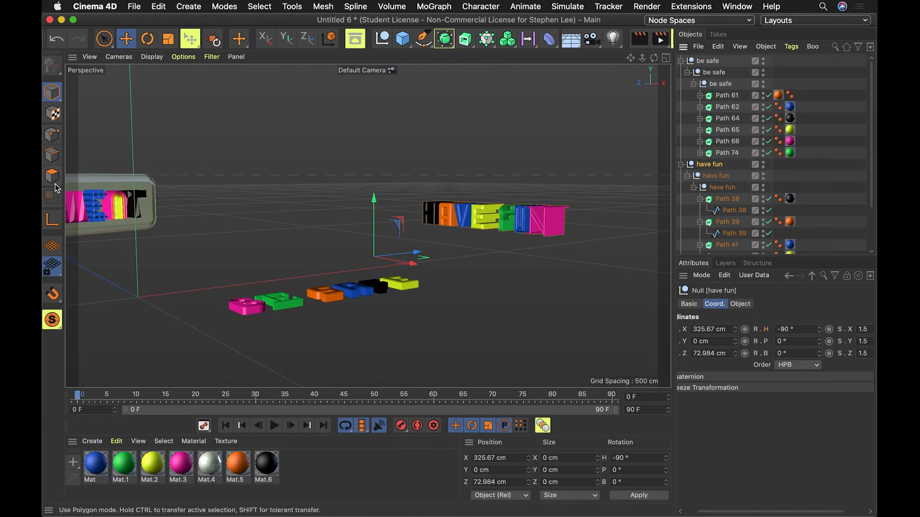
left_click(48, 224)
left_click_drag(413, 263, 505, 276)
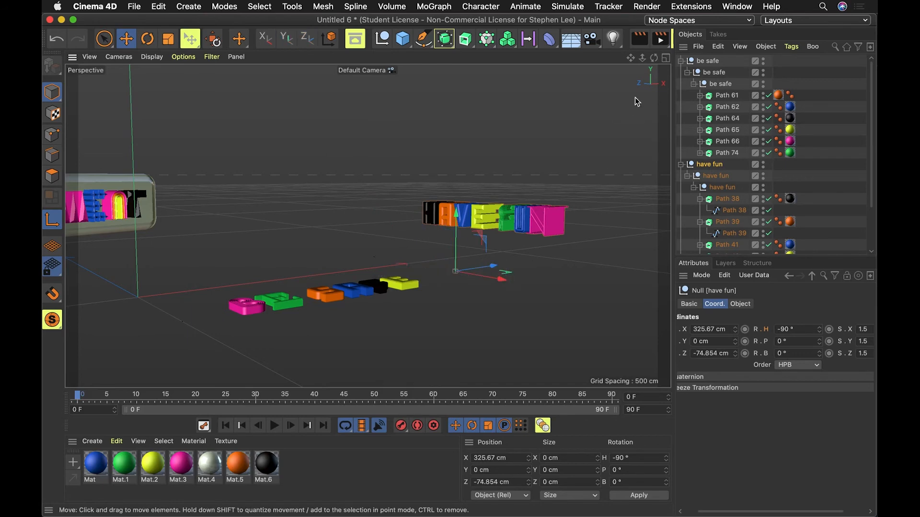
- Centre the "have fun" null's axis on its letters in the orthographic views, at about X 310, Y 54, Z -130 cm
left_click(665, 58)
left_click_drag(608, 282, 606, 268)
left_click_drag(635, 294, 629, 298)
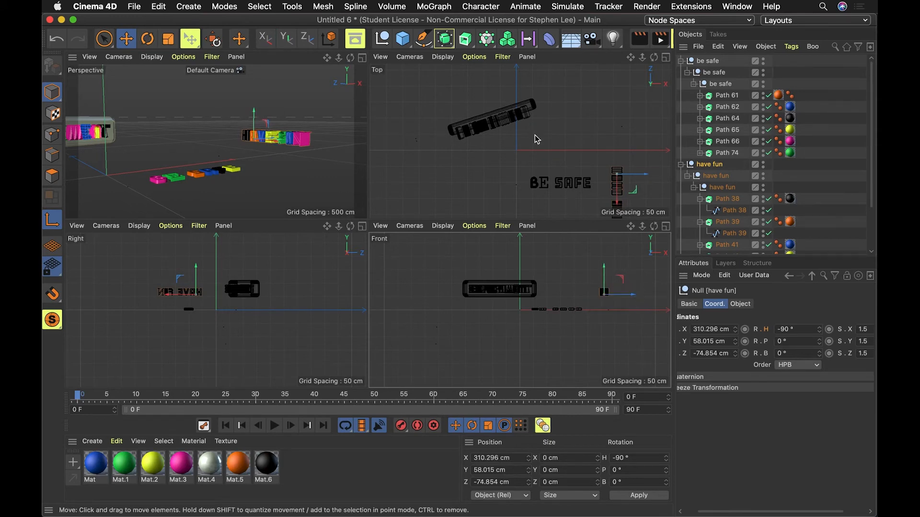
middle_click_drag(622, 172, 624, 114)
left_click_drag(621, 151, 619, 165)
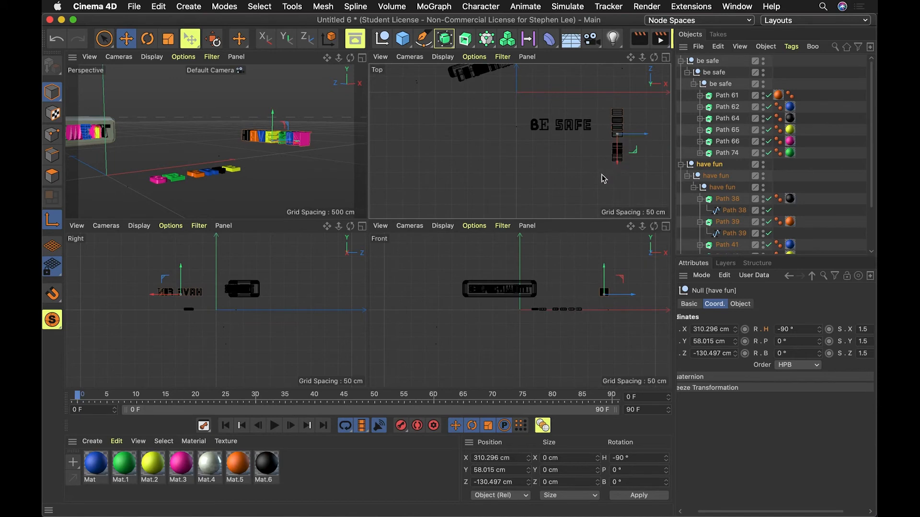
scroll(179, 297, "down", 5)
scroll(179, 297, "up", 10)
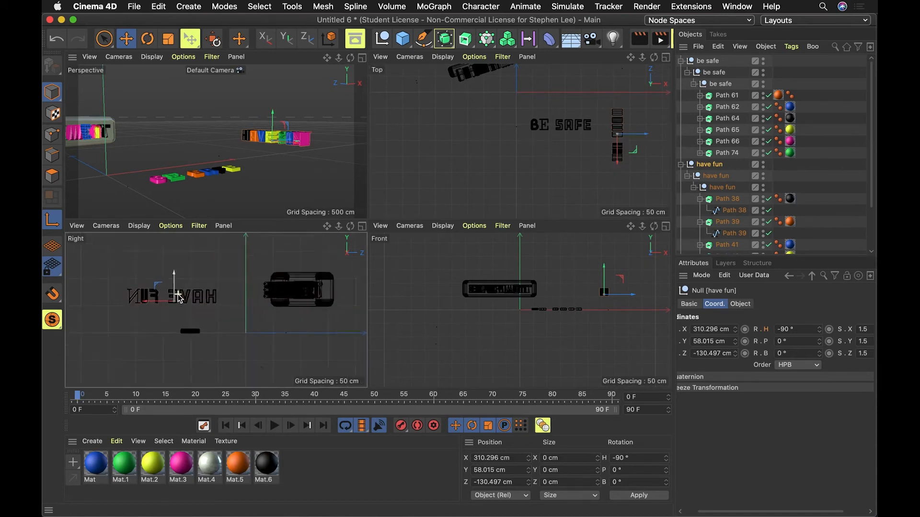
left_click_drag(170, 288, 168, 293)
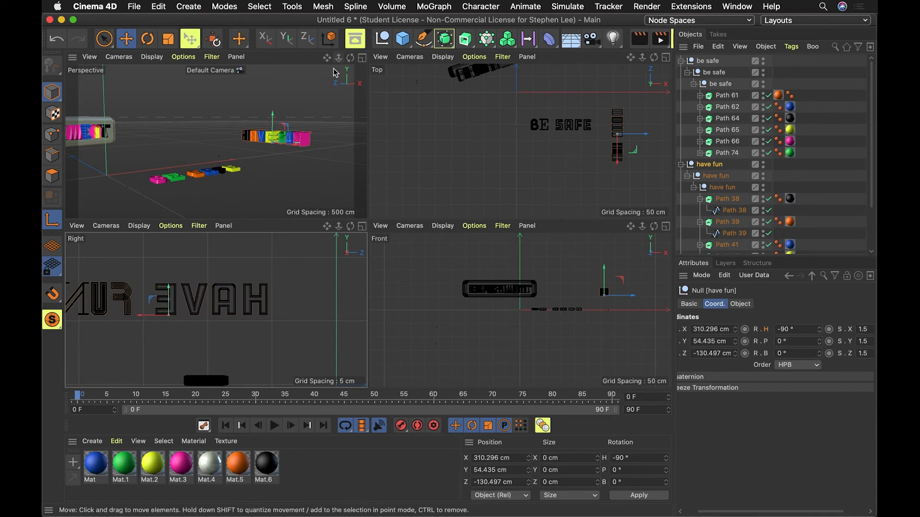
- Set the "have fun" null's pitch rotation to 15° in the perspective view and keyframe it at frames 0 and 90
left_click(362, 57)
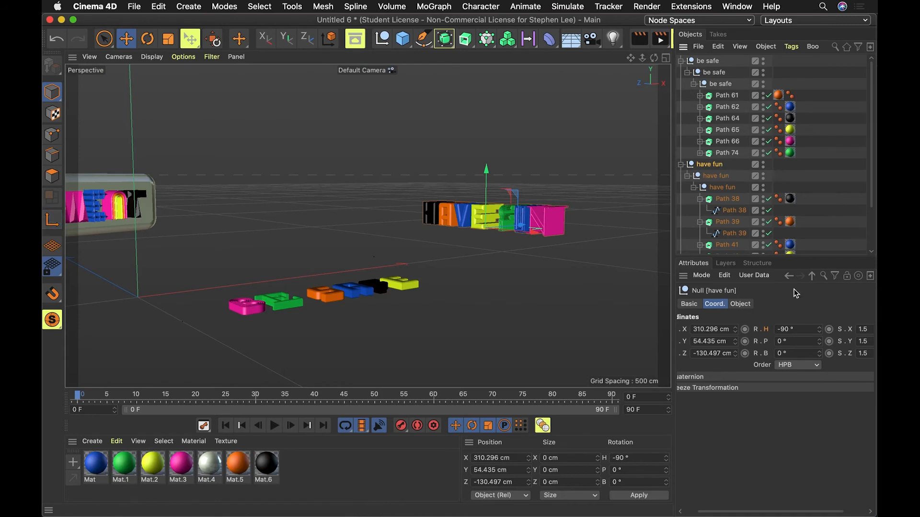
left_click_drag(819, 341, 819, 334)
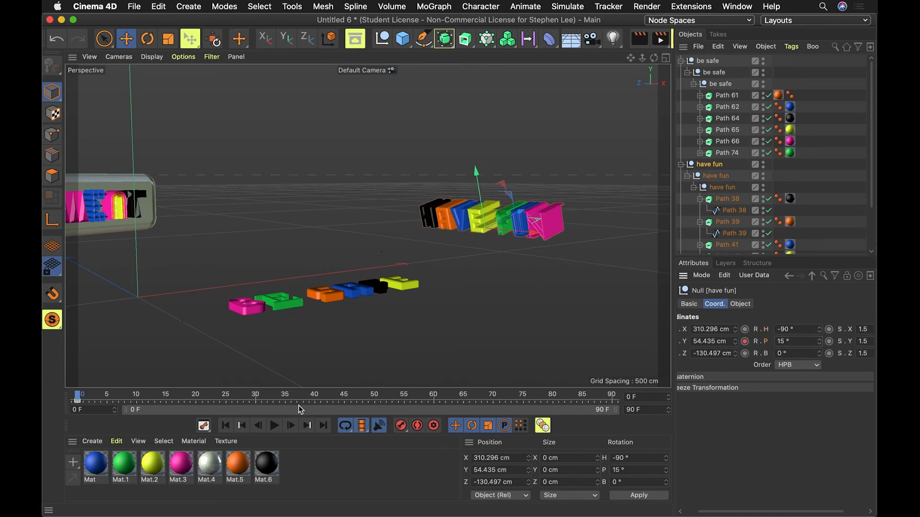
left_click_drag(369, 399, 613, 398)
- Set and keyframe the "have fun" null's pitch rotation at -12° on frame 14 and 17.2° on frame 32
left_click_drag(433, 398, 161, 393)
left_click_drag(819, 341, 819, 353)
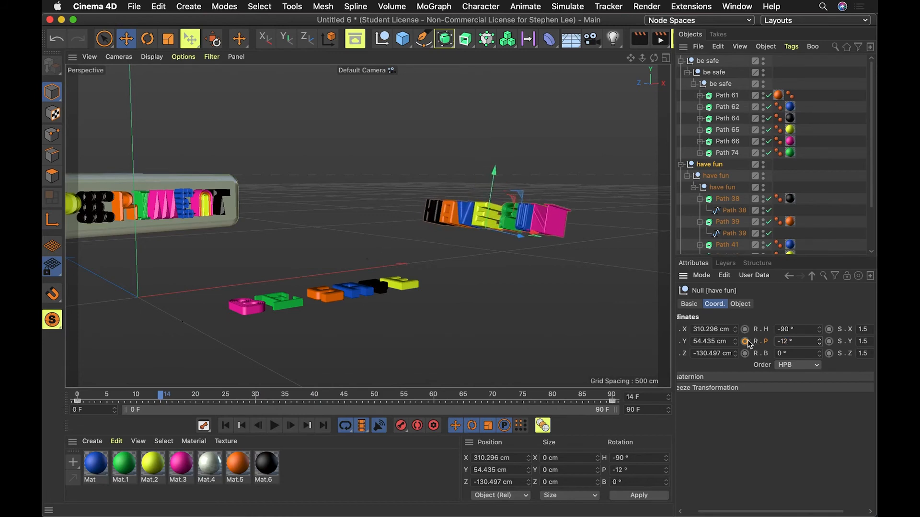
left_click_drag(252, 398, 267, 397)
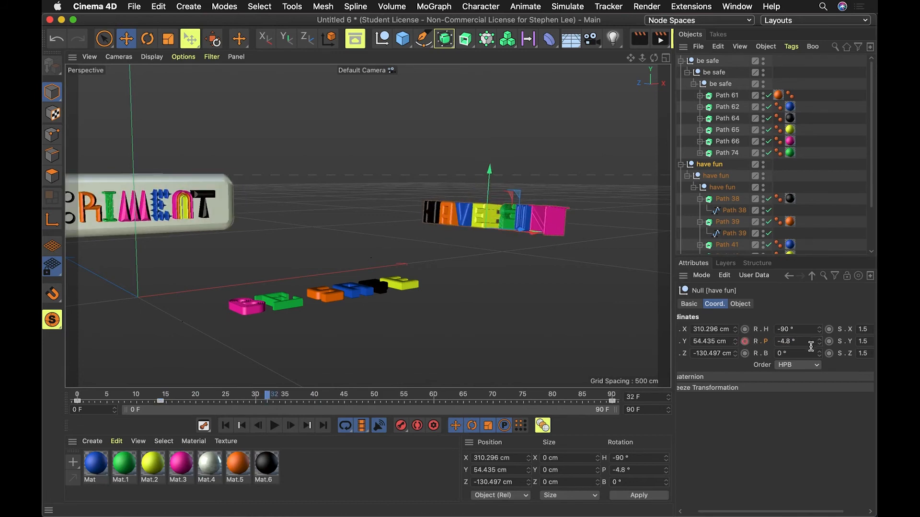
left_click_drag(818, 346, 819, 334)
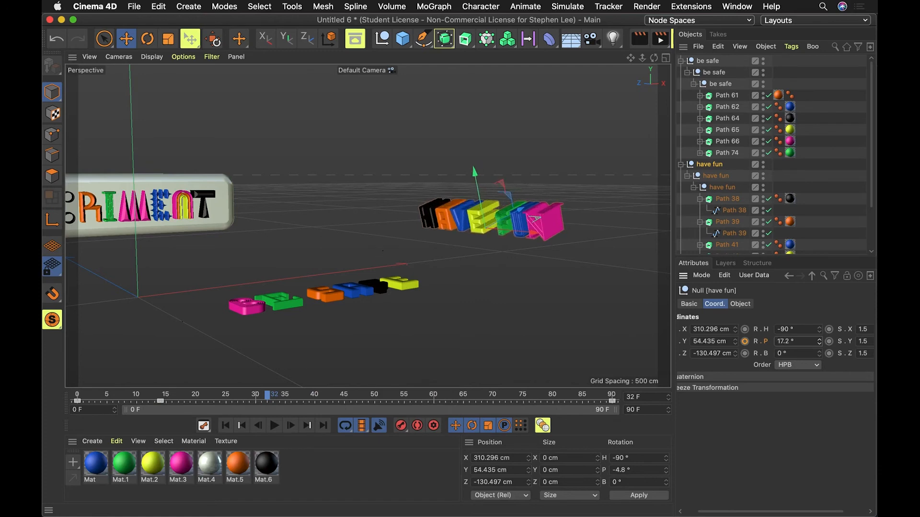
- Keyframe the "have fun" null's pitch at -17.941° on frame 58 and 21.125° on frame 76, and play back the rocking motion
left_click_drag(297, 405, 422, 400)
left_click_drag(820, 342, 820, 359)
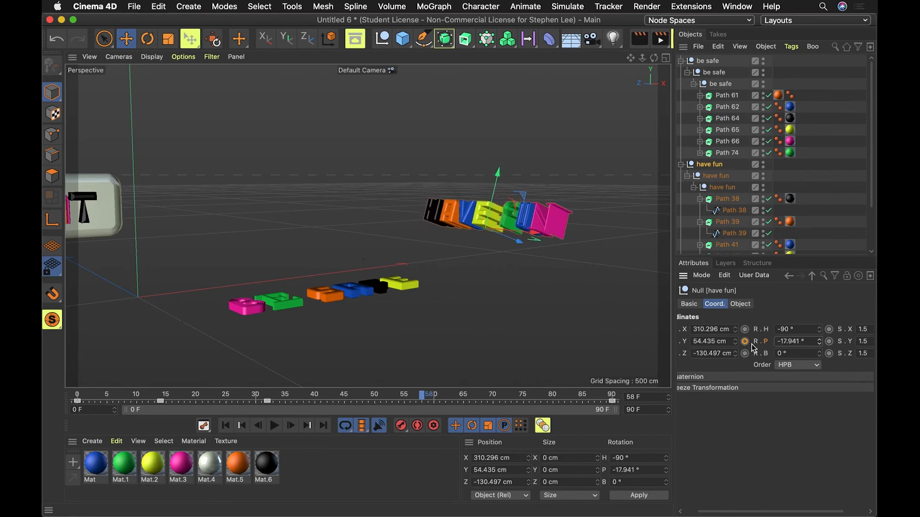
left_click_drag(480, 401, 529, 400)
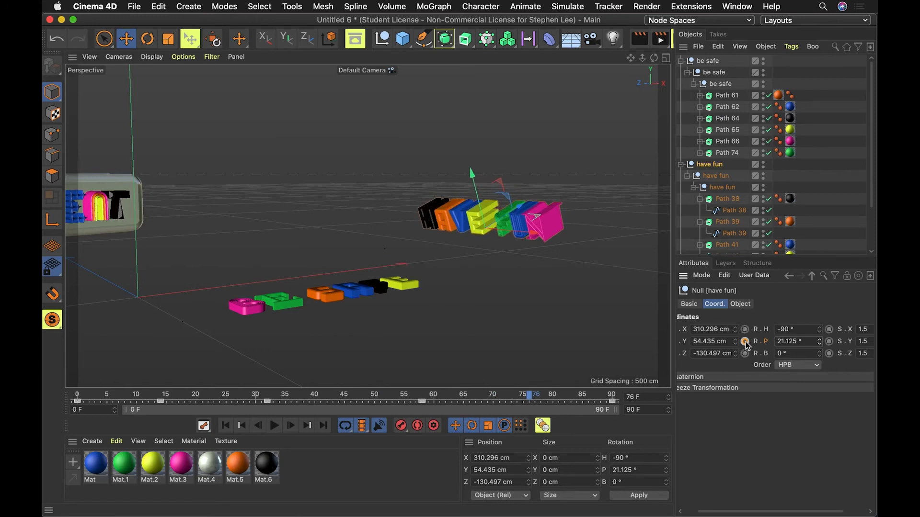
left_click_drag(529, 399, 117, 383)
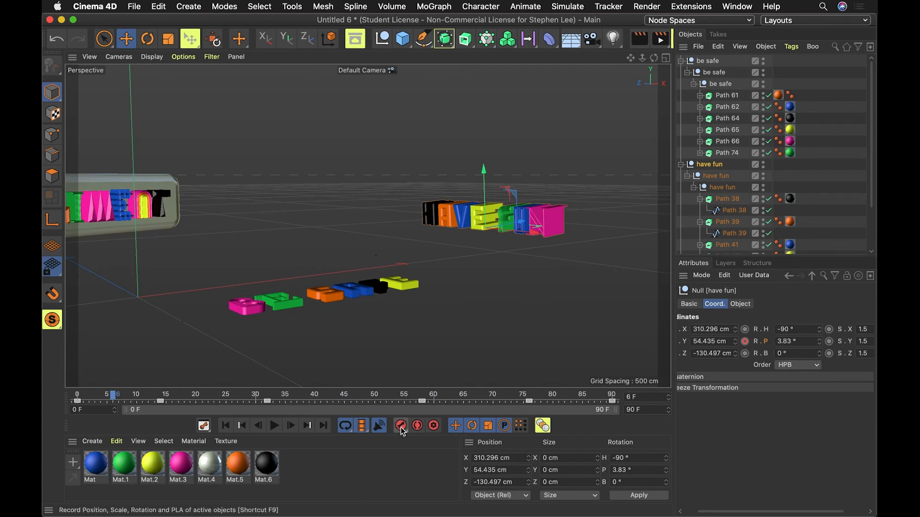
left_click(276, 426)
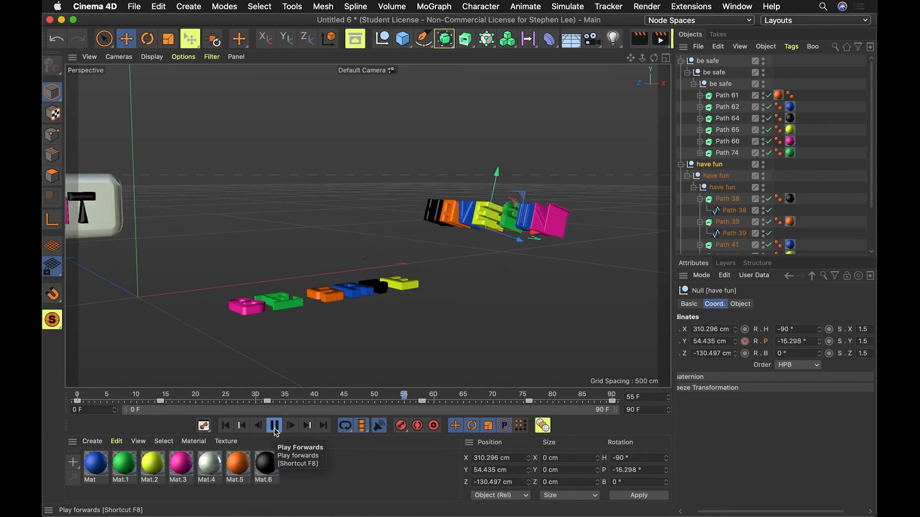
left_click(274, 426)
- Set the "have fun" null's bank rotation to -2° and keyframe it at frames 0 and 90
left_click_drag(204, 396, 64, 390)
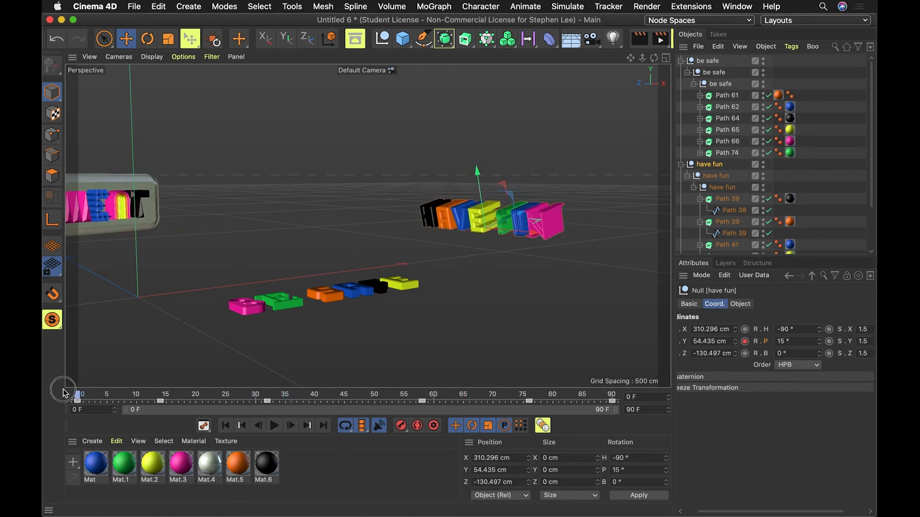
left_click_drag(822, 357, 821, 358)
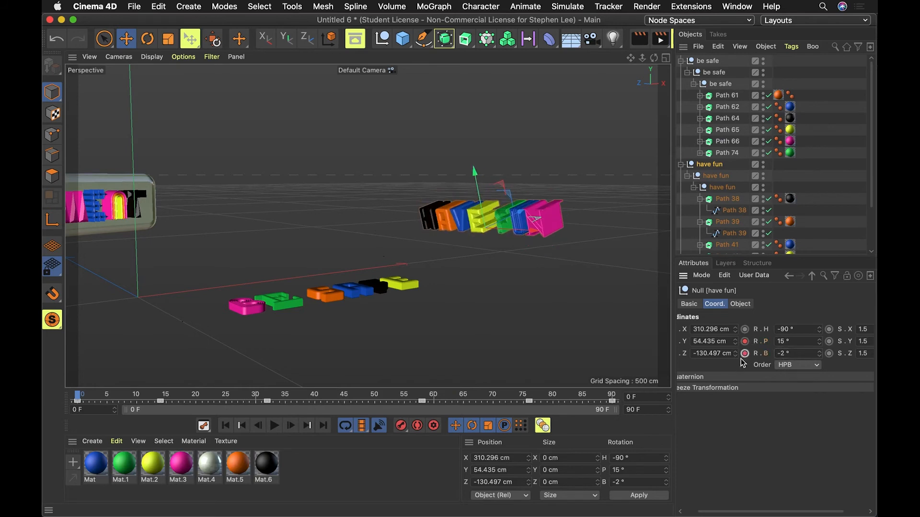
left_click_drag(590, 398, 613, 397)
- Keyframe the "have fun" null's bank rotation at 9° on frame 23 and -4.474° on frame 67, and play back the animation
left_click_drag(612, 397, 214, 404)
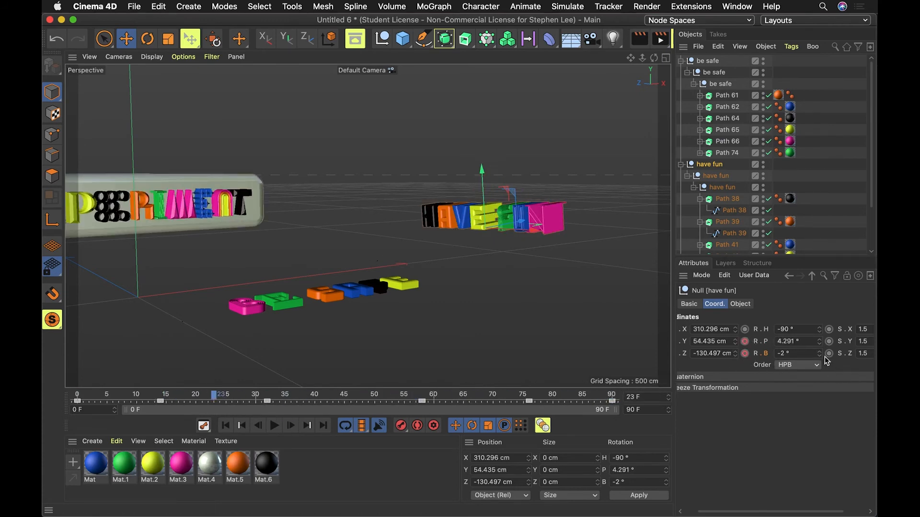
left_click_drag(820, 355, 820, 347)
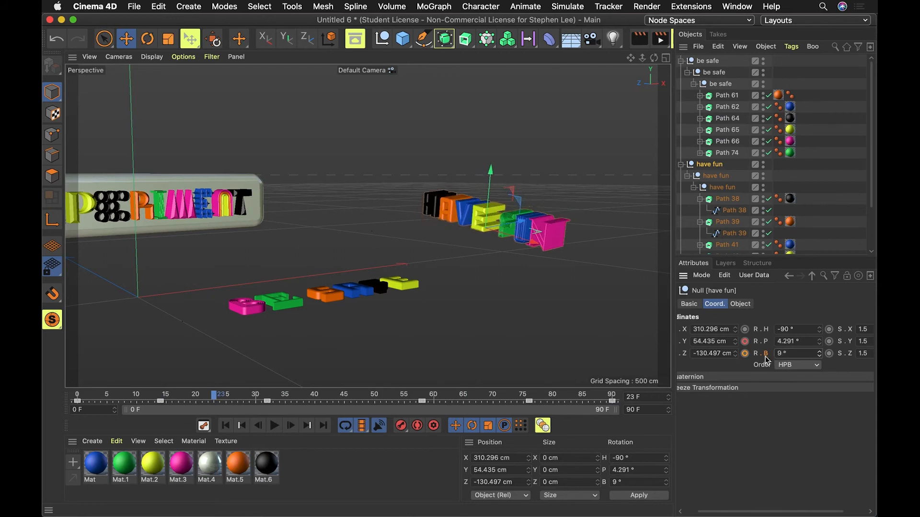
left_click(477, 397)
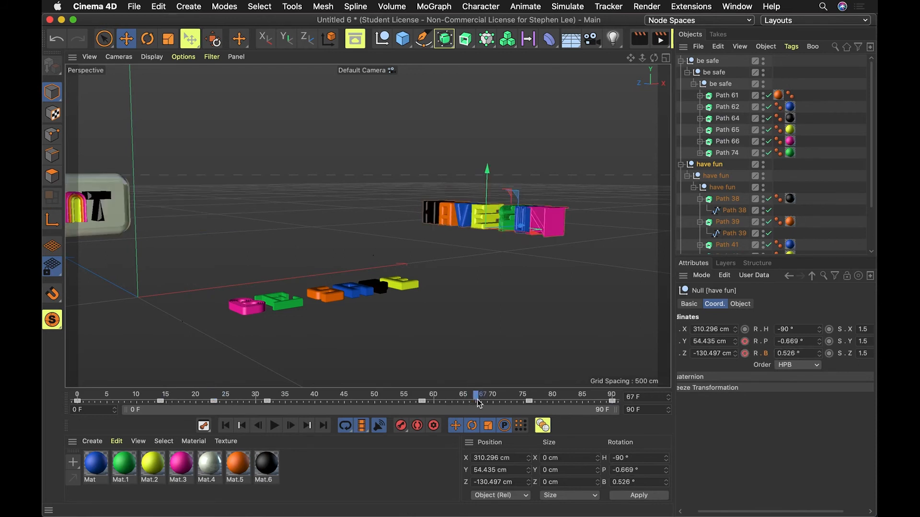
left_click_drag(822, 354, 766, 354)
left_click(745, 353)
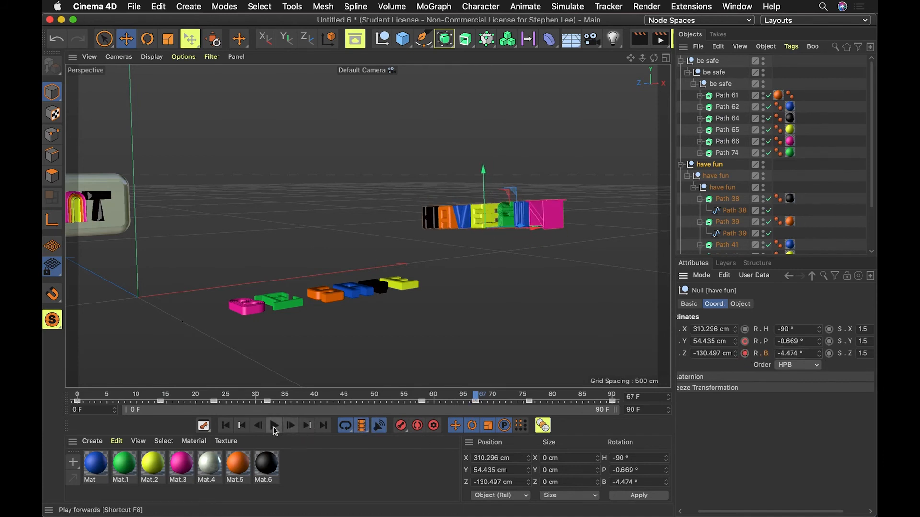
left_click(275, 426)
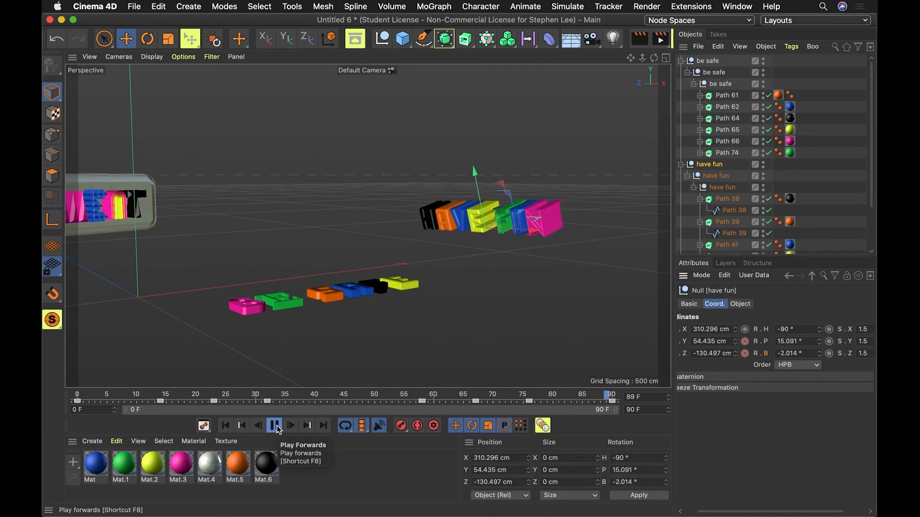
left_click(274, 426)
- Collapse the "have fun" group and, at frame 0, keyframe the top-level "be safe" null's position at X 173.717 cm and Z -118.342 cm
left_click(726, 200)
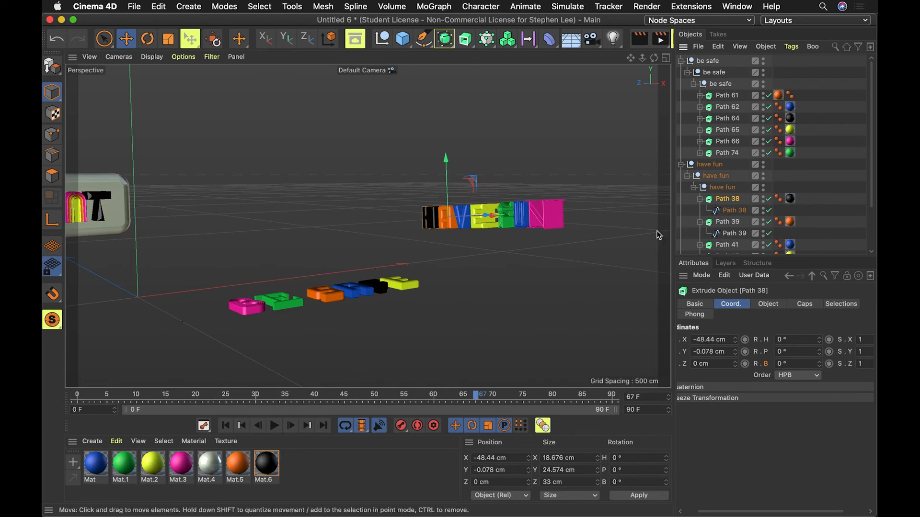
left_click(683, 164)
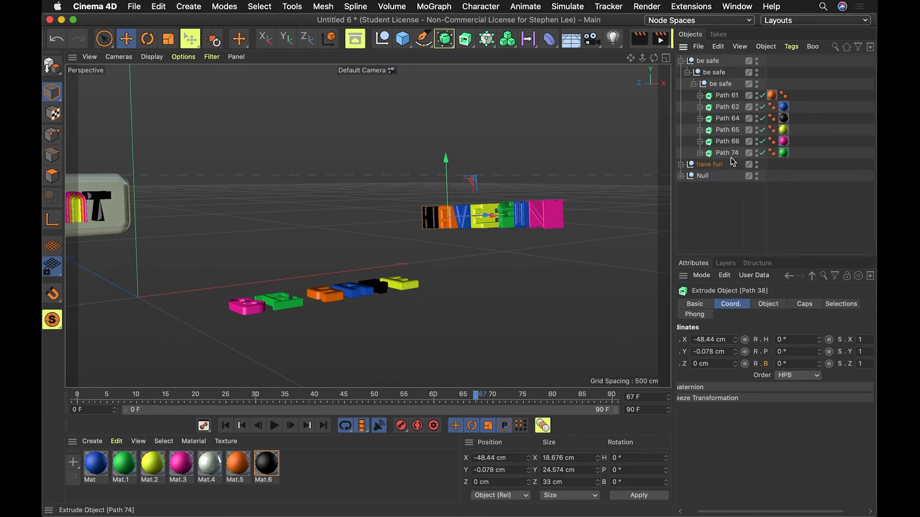
left_click(708, 61)
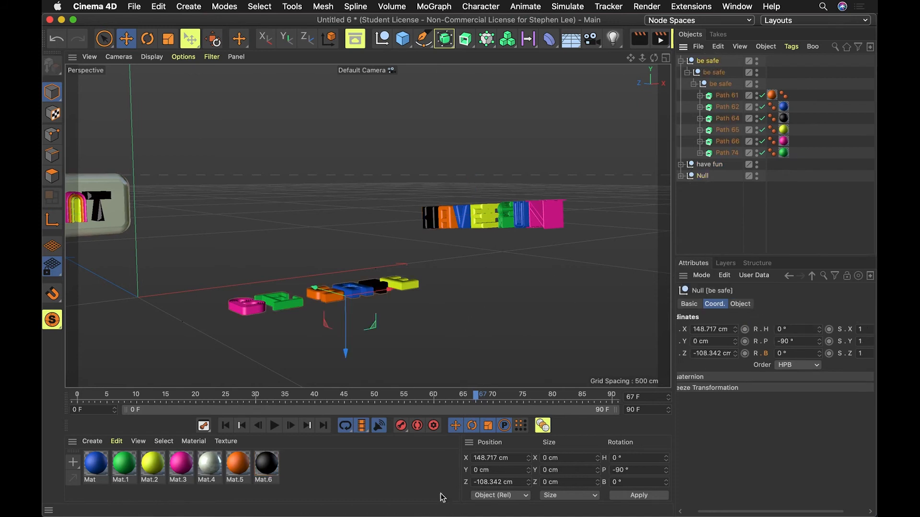
left_click_drag(475, 395, 44, 400)
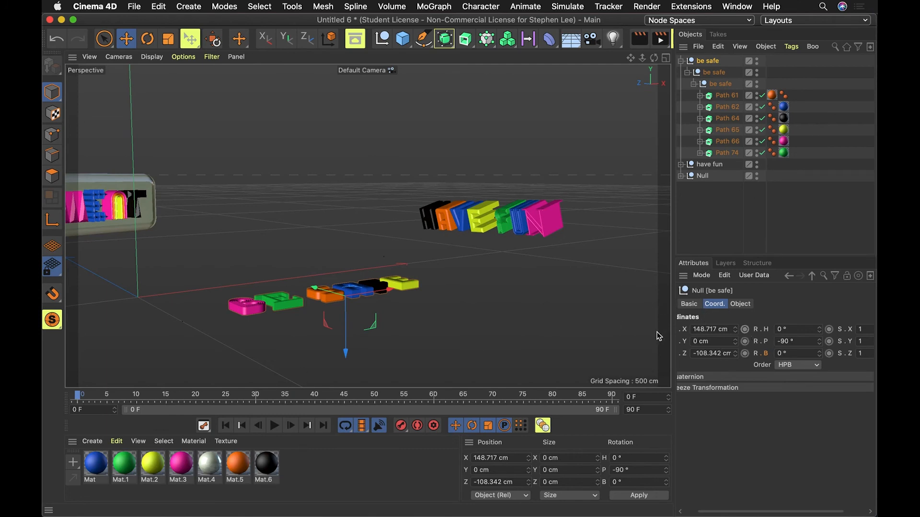
left_click_drag(779, 513, 761, 513)
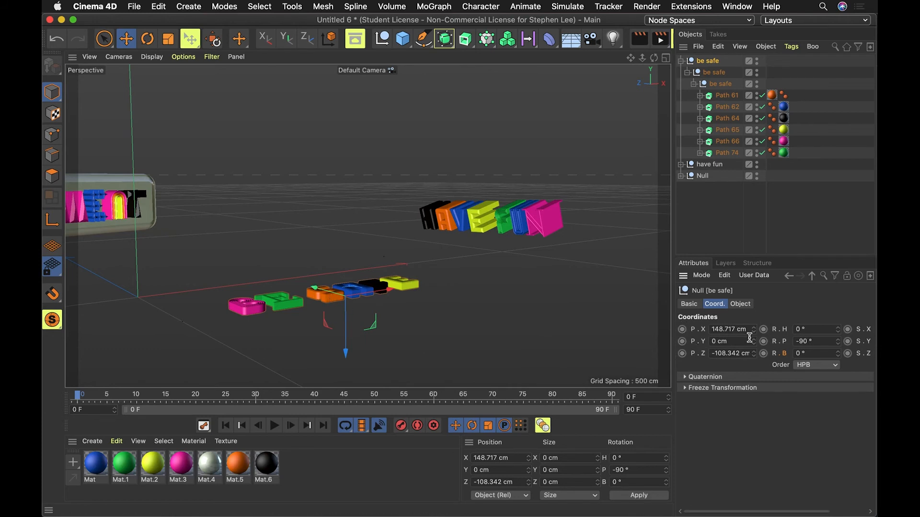
mouse_move(754, 342)
left_mouse_down()
mouse_move(757, 326)
mouse_move(754, 358)
left_mouse_up()
key("super+z")
left_click(682, 355)
- Repeat the "be safe" null's frame 0 X and Z position as keyframes at frame 90
left_click_drag(128, 398, 295, 401)
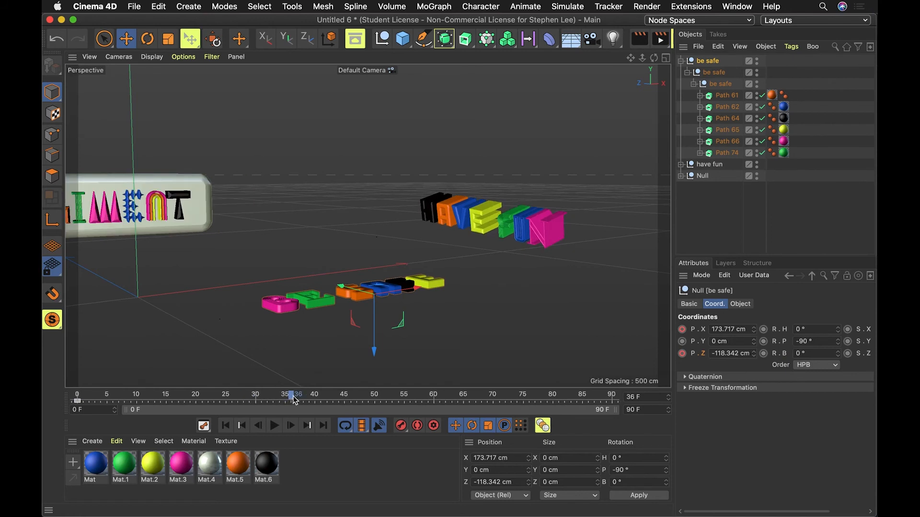
left_click(753, 328)
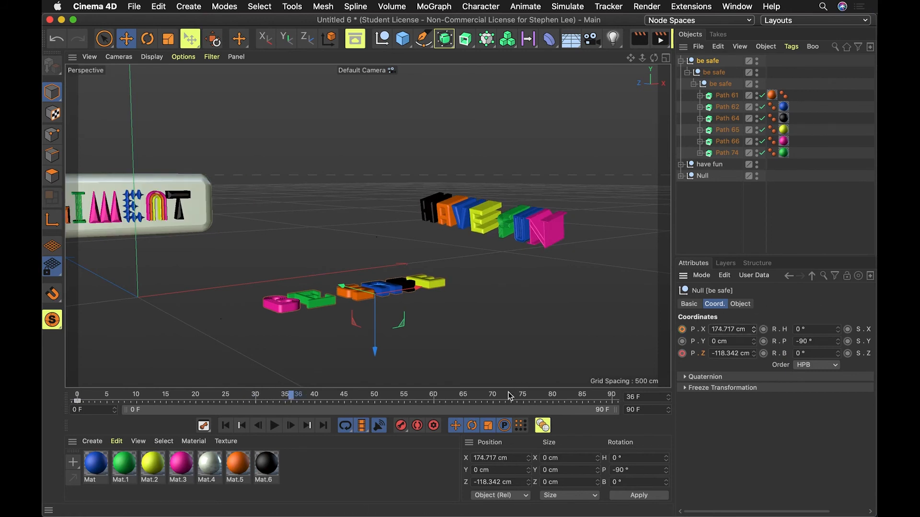
left_click_drag(491, 397, 675, 368)
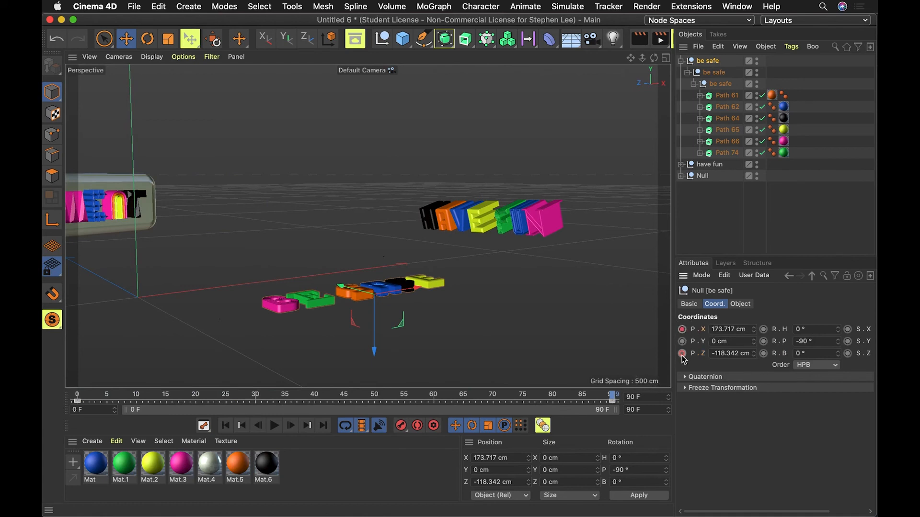
- Keyframe the "be safe" null at X 111.717 cm and Z -118.342 cm on frame 26, and at Z -156.342 cm on frame 42
left_click_drag(568, 400, 232, 395)
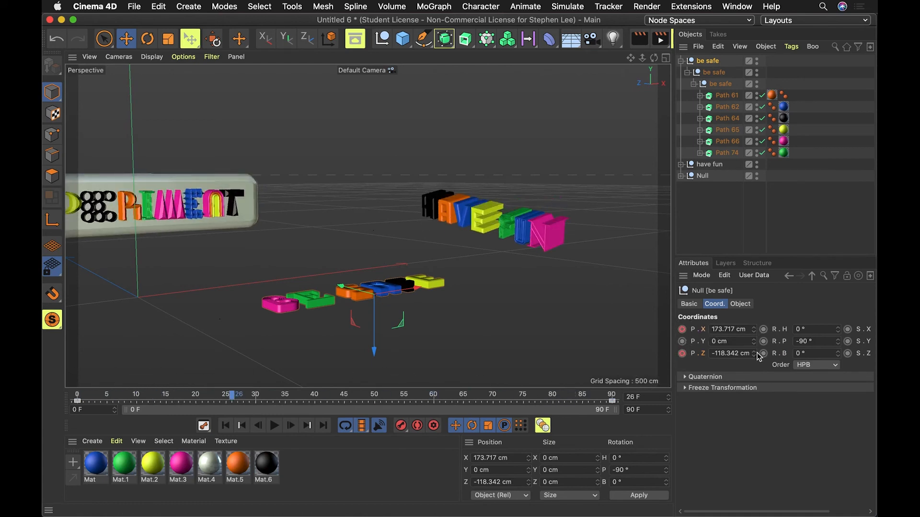
left_click_drag(753, 330, 727, 332)
left_click(683, 330)
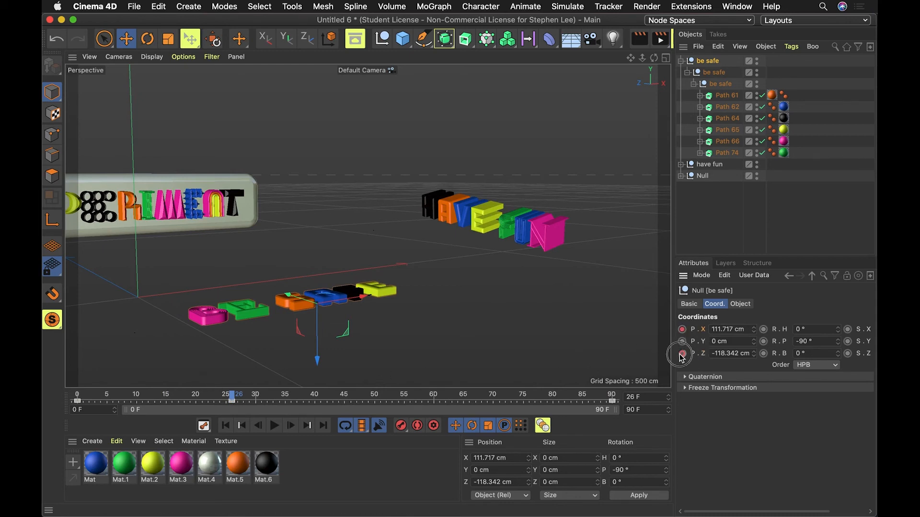
left_click_drag(240, 399, 327, 399)
left_click_drag(756, 356, 756, 375)
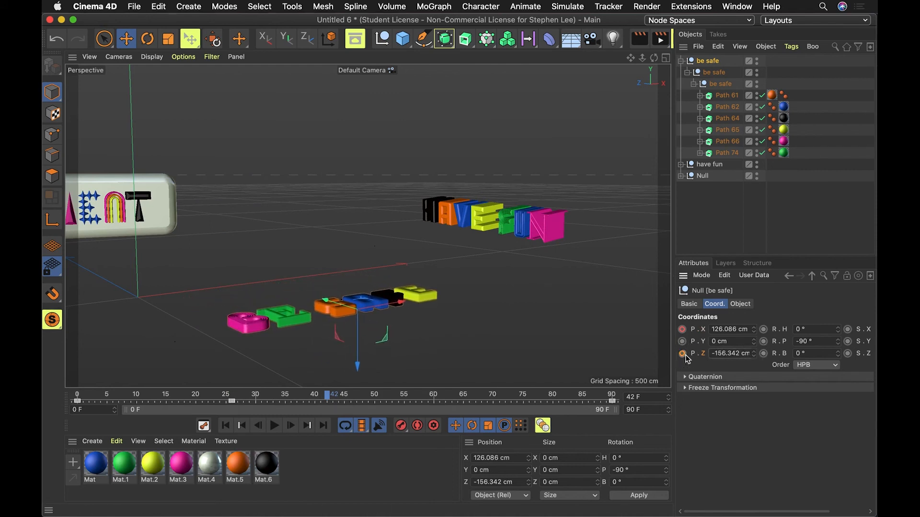
- At frame 74, keyframe the "be safe" null's position at Z -186.626 cm and X 203.223 cm, and play back its sliding motion
left_click_drag(312, 397, 544, 395)
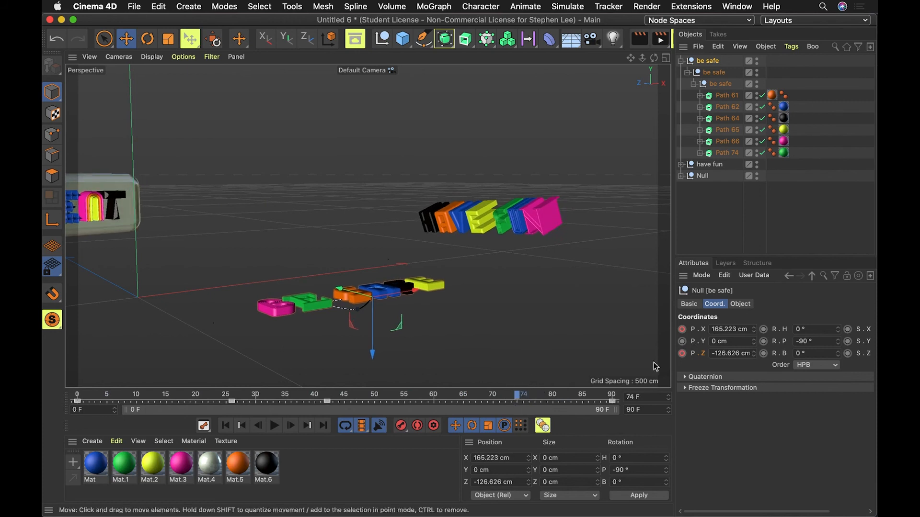
left_click_drag(756, 356, 755, 382)
left_click(683, 354)
left_click_drag(756, 331, 756, 313)
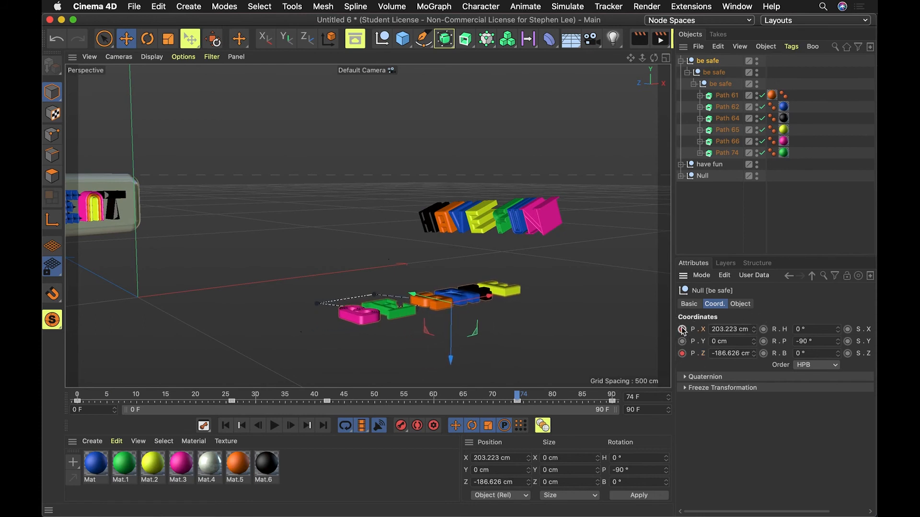
left_click(274, 426)
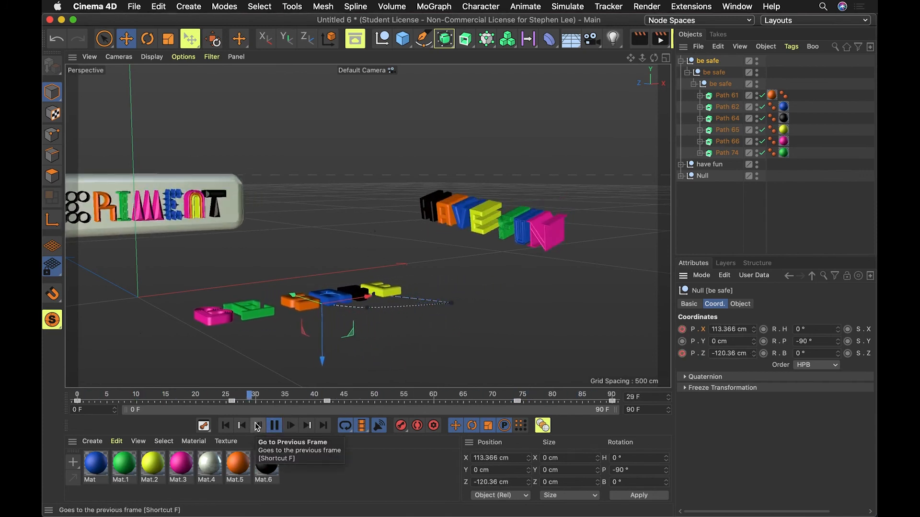
left_click(274, 426)
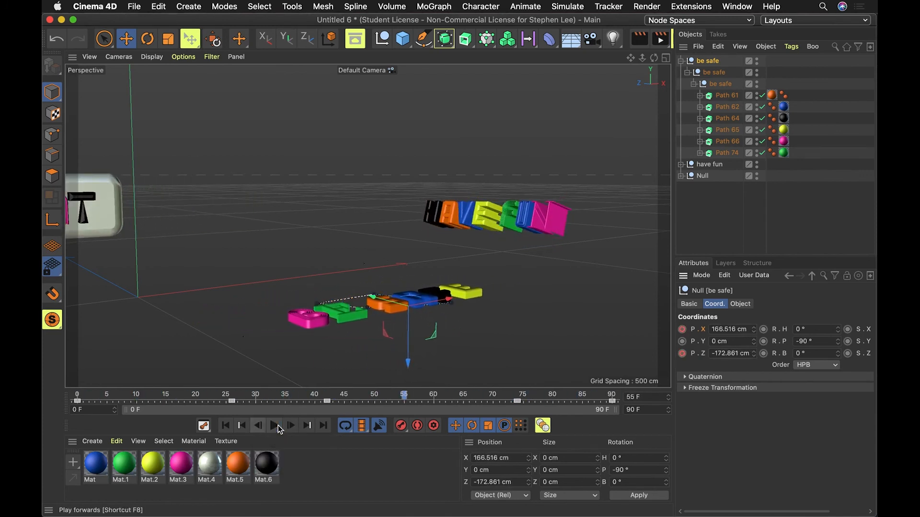
- Change the "be safe" null's X position keyframe at frame 74 to 181.223 cm and play the animation from the start
left_click(517, 401)
left_click_drag(753, 334, 738, 334)
left_click(683, 330)
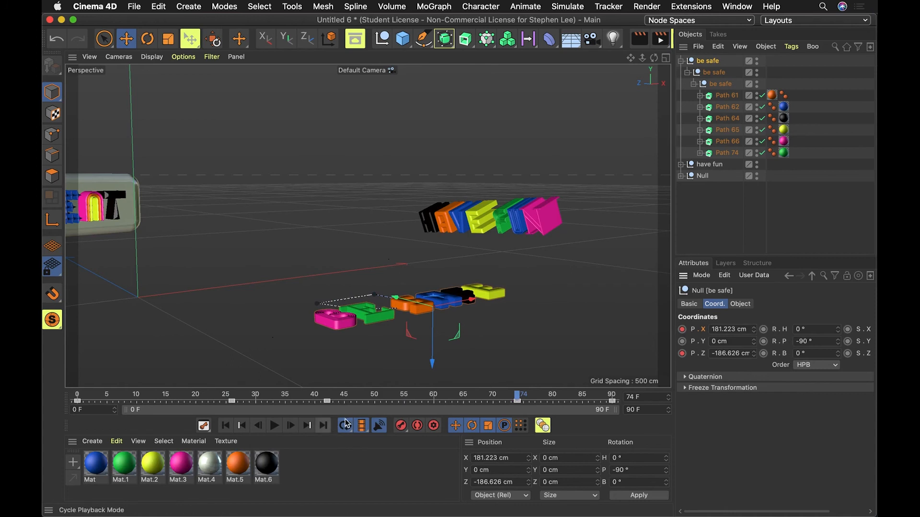
left_click(225, 426)
left_click(276, 427)
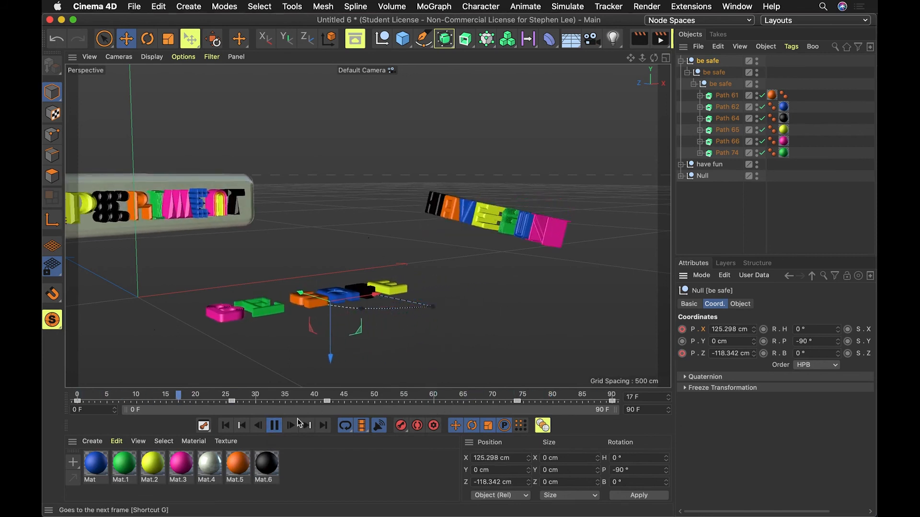
left_click(274, 426)
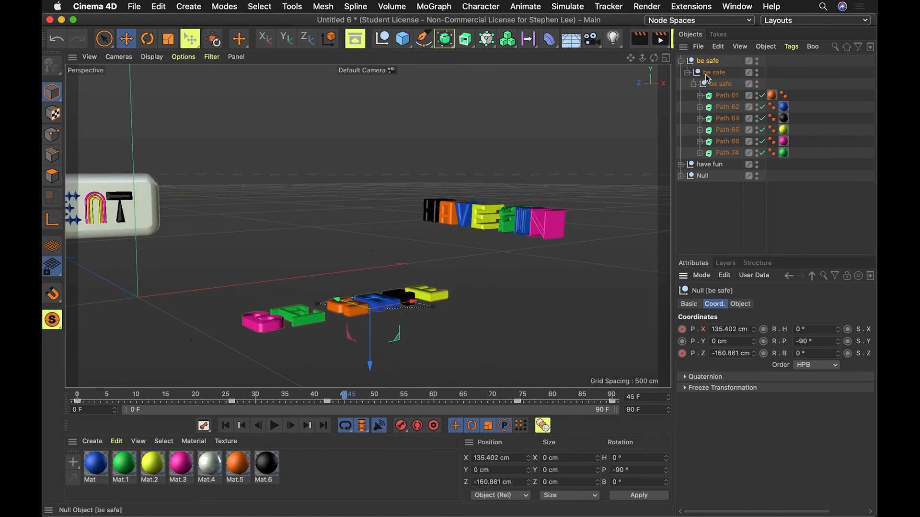
- Save the project as experiment.c4d in the experiment folder
key("super+s")
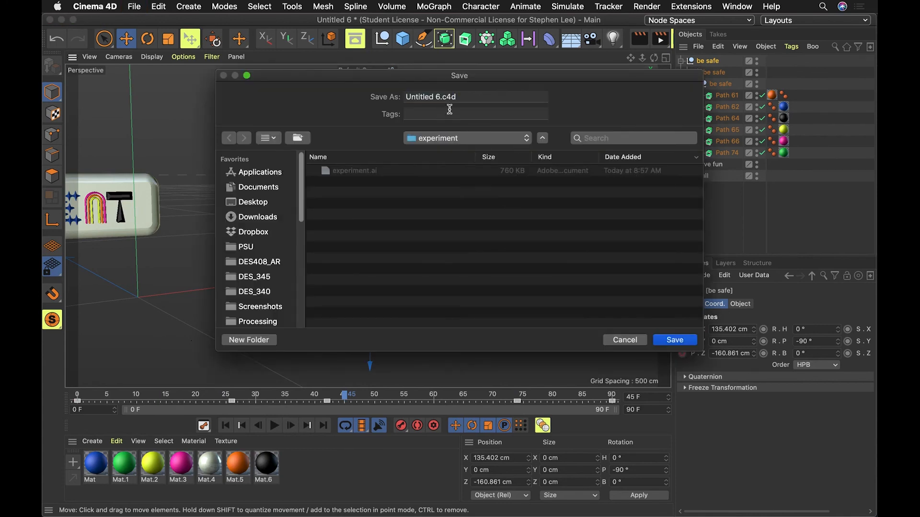
left_click(437, 97)
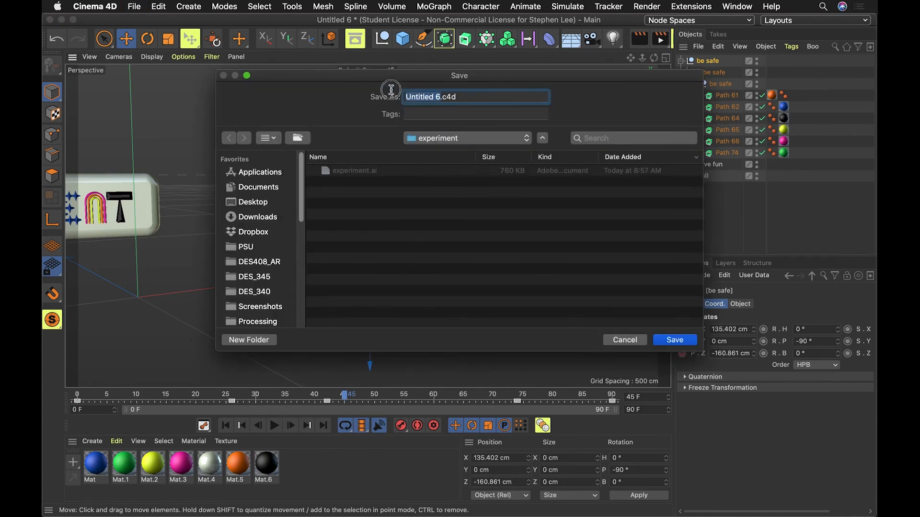
type("experi")
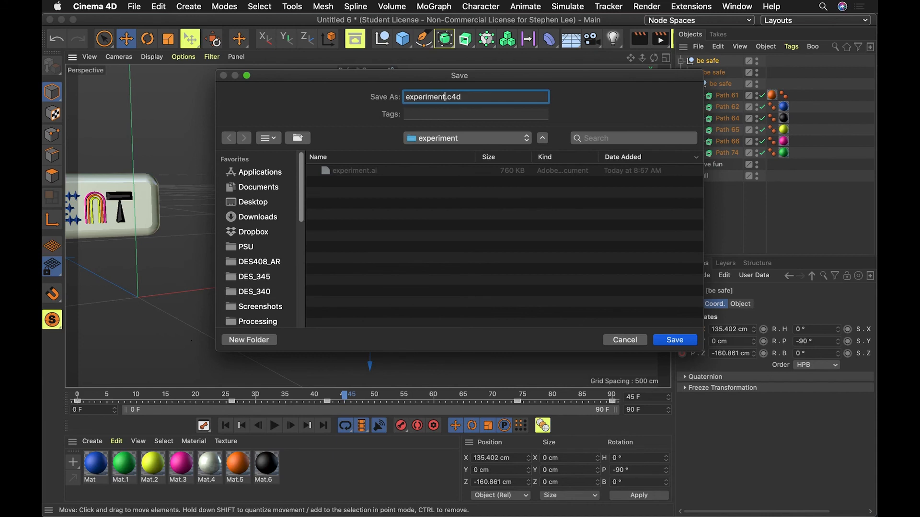
type("ment")
key("Return")
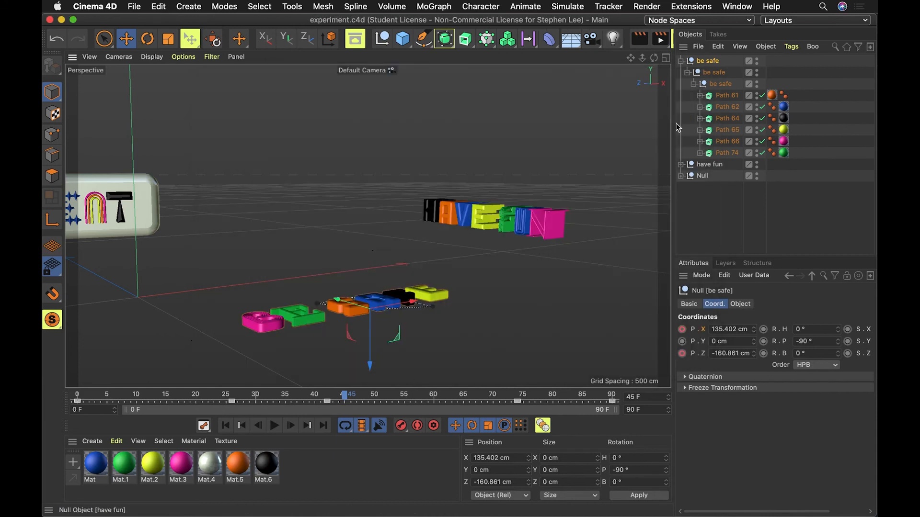
- Collapse the "be safe" hierarchy and select the be safe, have fun and Null tracks in the Dope Sheet timeline
left_click(681, 61)
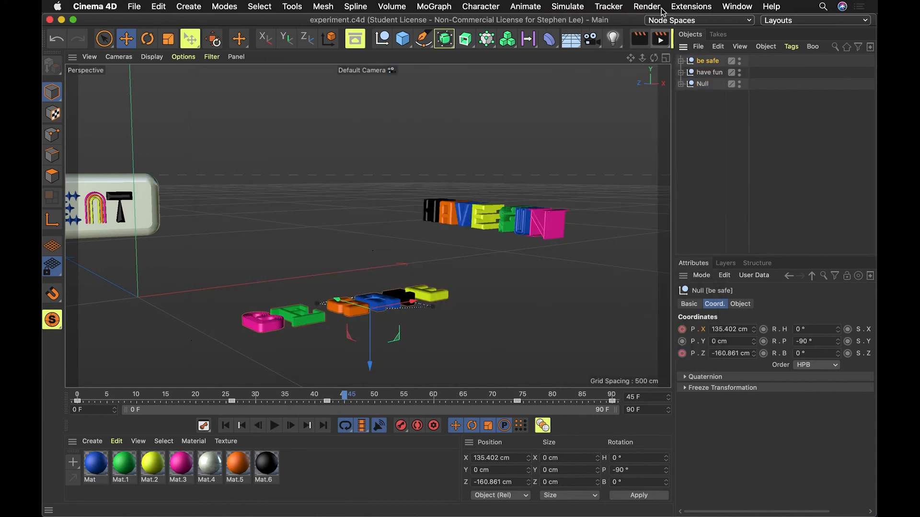
left_click(691, 6)
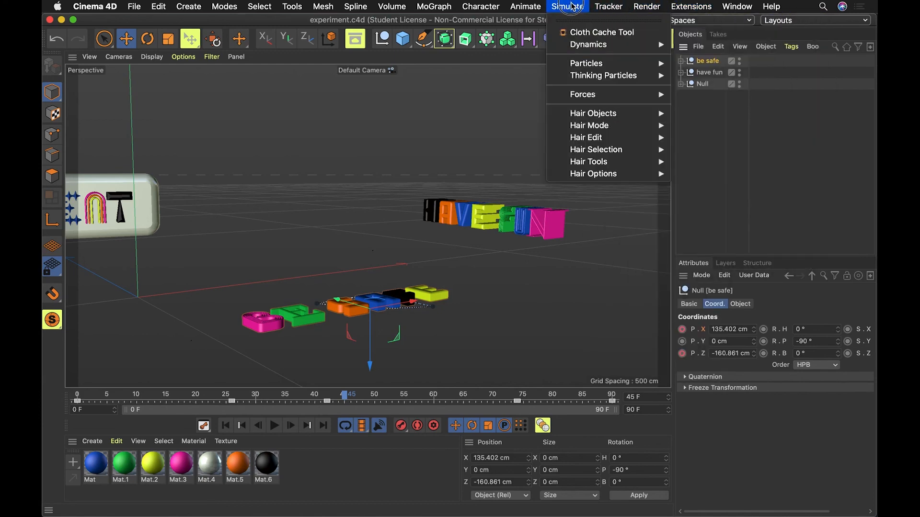
mouse_move(736, 6)
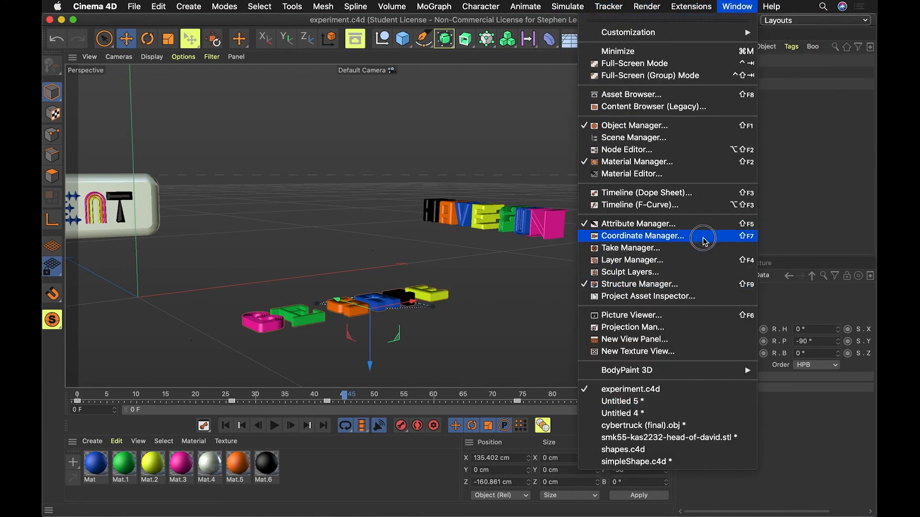
left_click(705, 194)
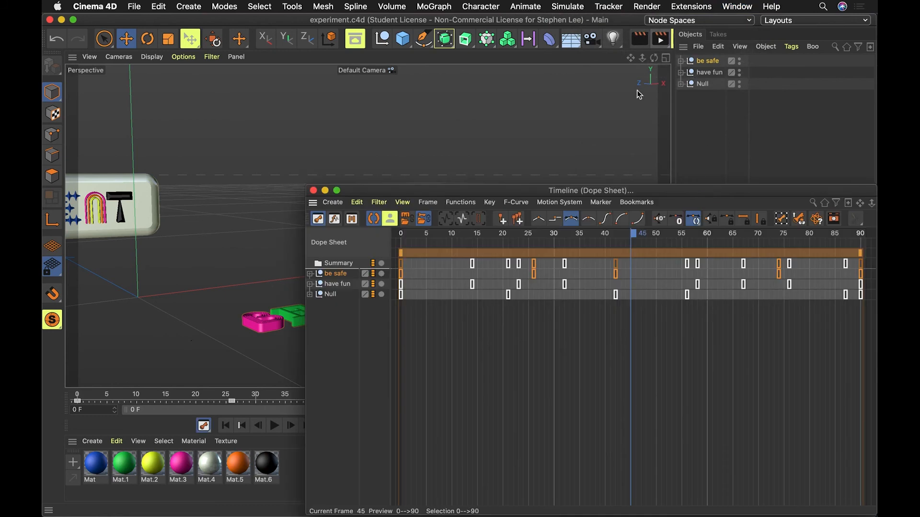
left_click_drag(864, 318, 420, 260)
left_click(509, 313)
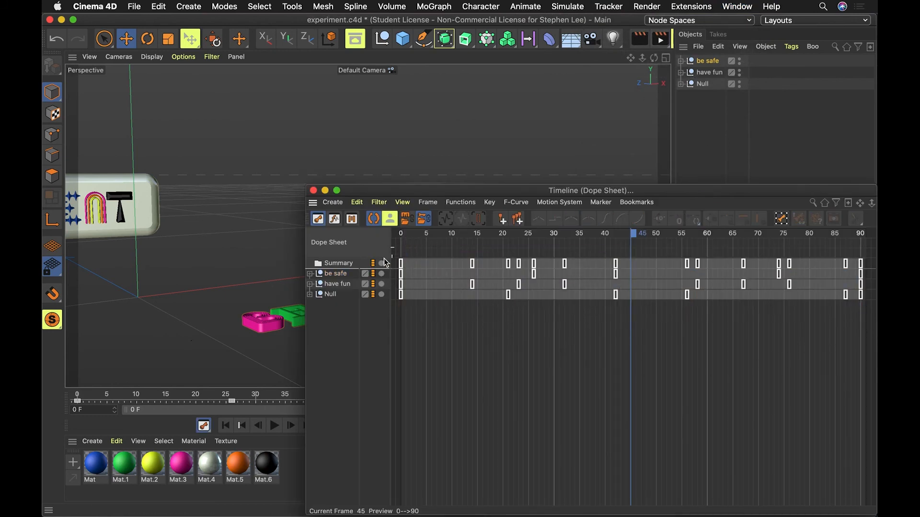
left_click(342, 277)
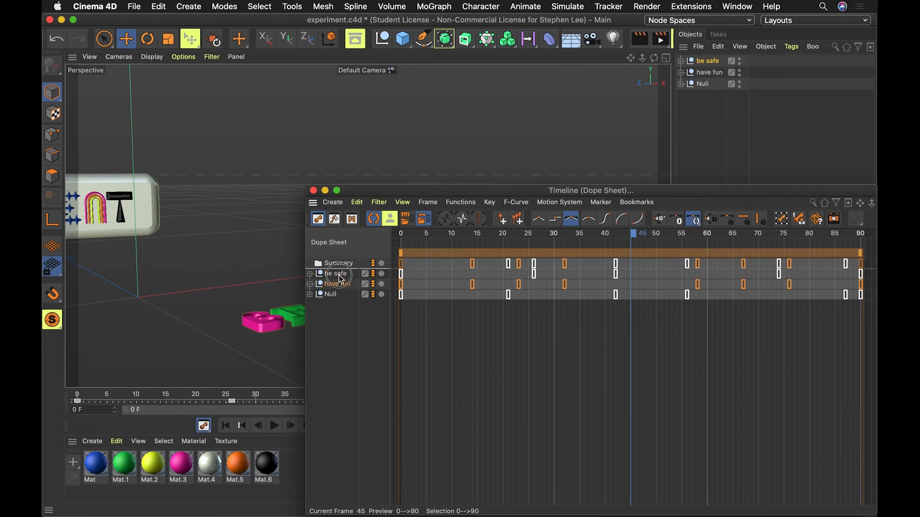
left_click(337, 284, "shift")
left_click(337, 295, "shift")
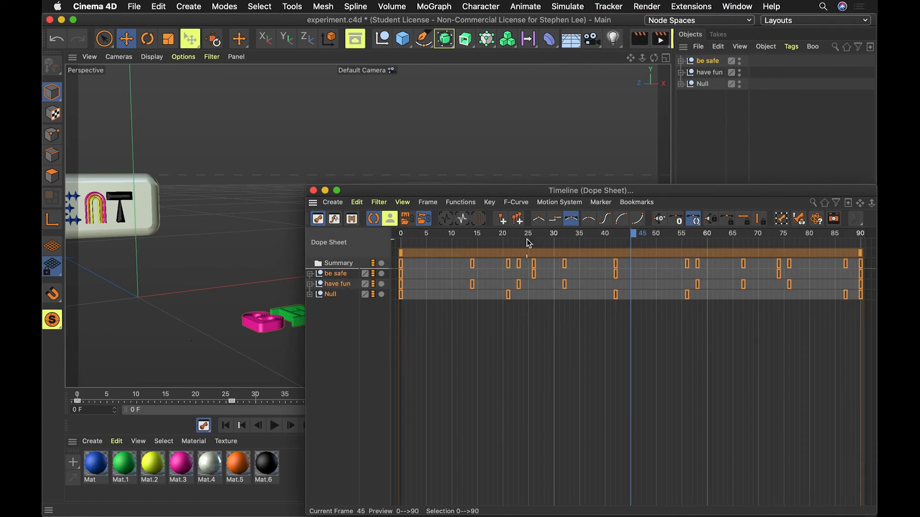
- Bake the three selected nulls from frame 0 to 90, including position, scale, rotation and animated parameters, and save the project
left_click(461, 205)
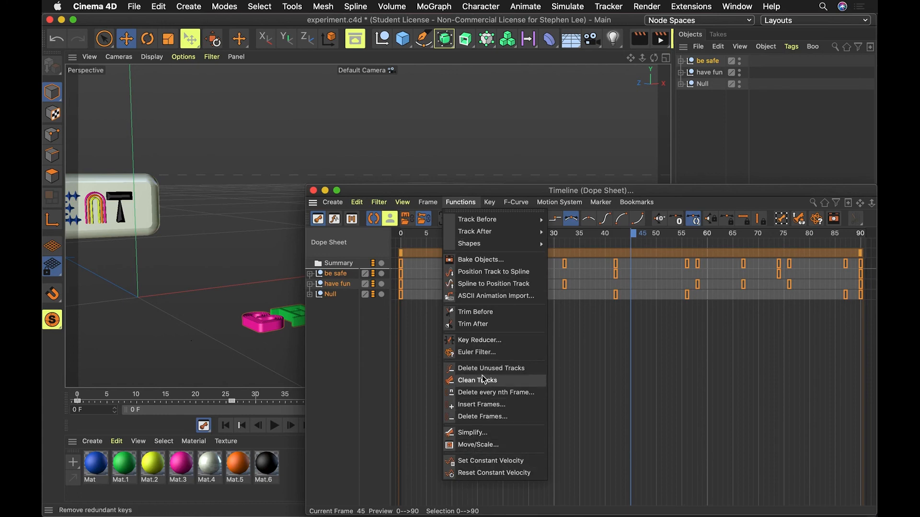
left_click(481, 260)
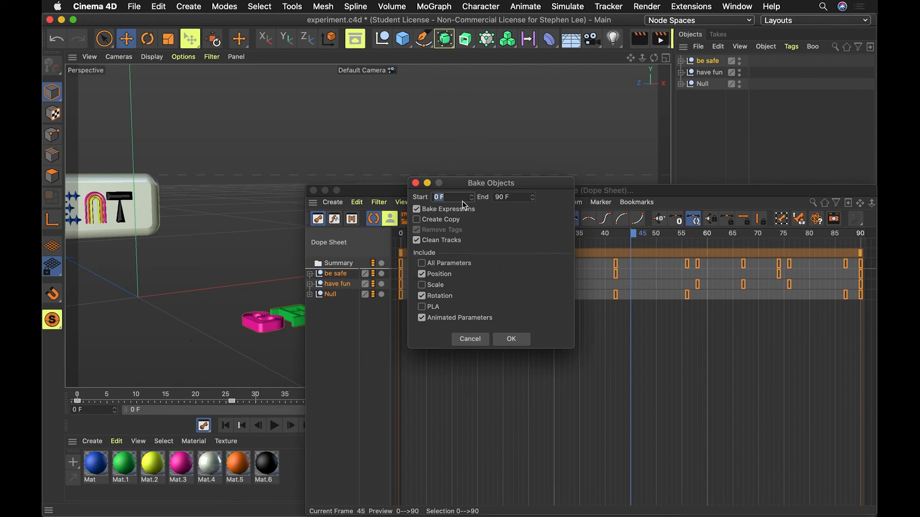
left_click_drag(490, 182, 602, 265)
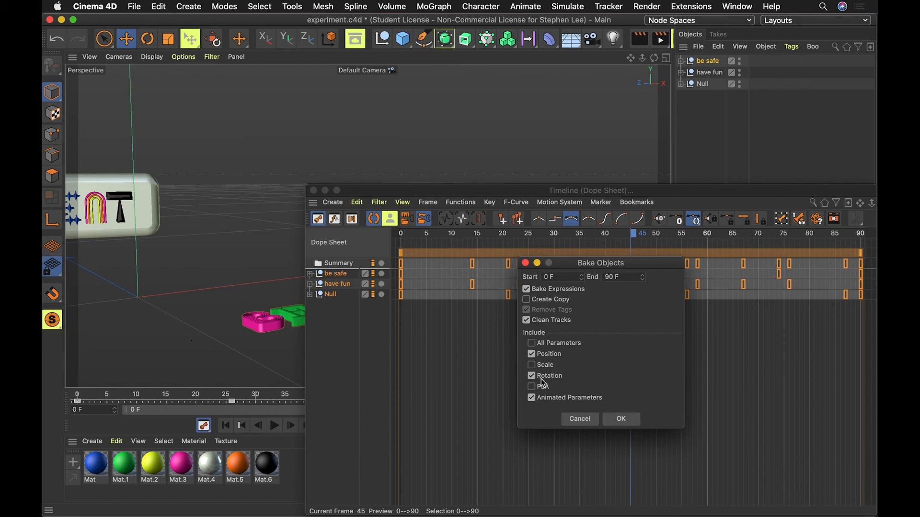
left_click(532, 367)
left_click(621, 420)
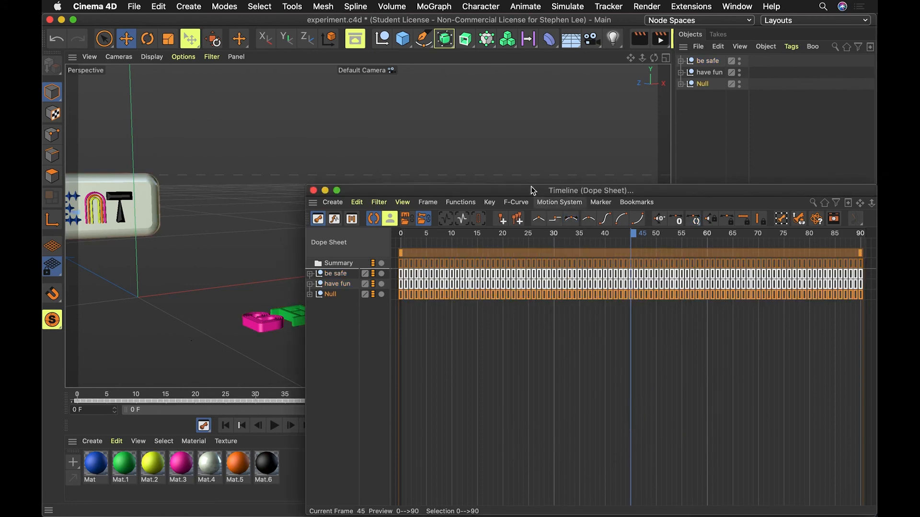
left_click(321, 191)
key("super+s")
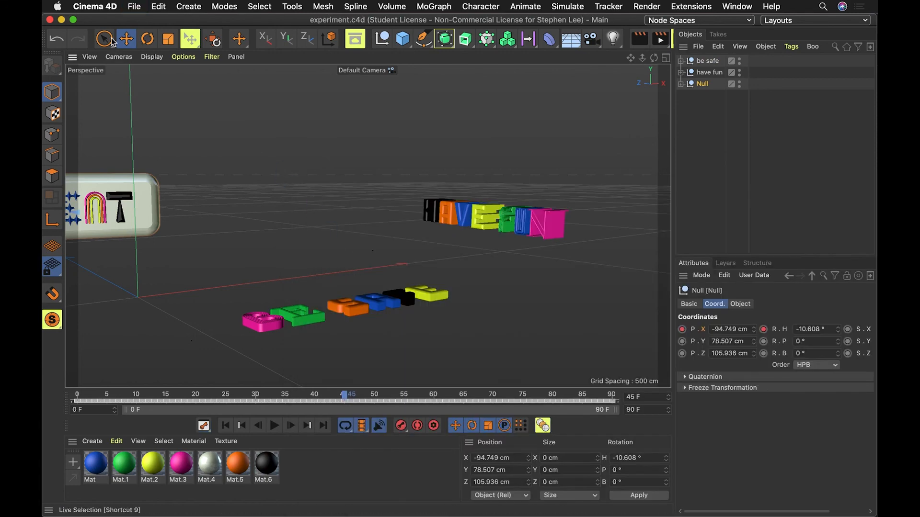
- Export the scene in FBX format, version 7.7 (2019), as experiment.fbx in the experiment folder
left_click(134, 6)
mouse_move(224, 261)
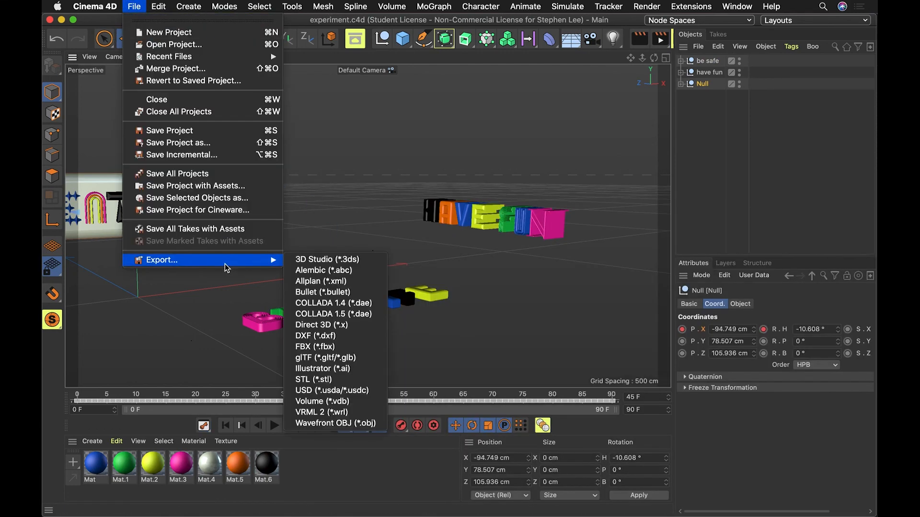
left_click(342, 347)
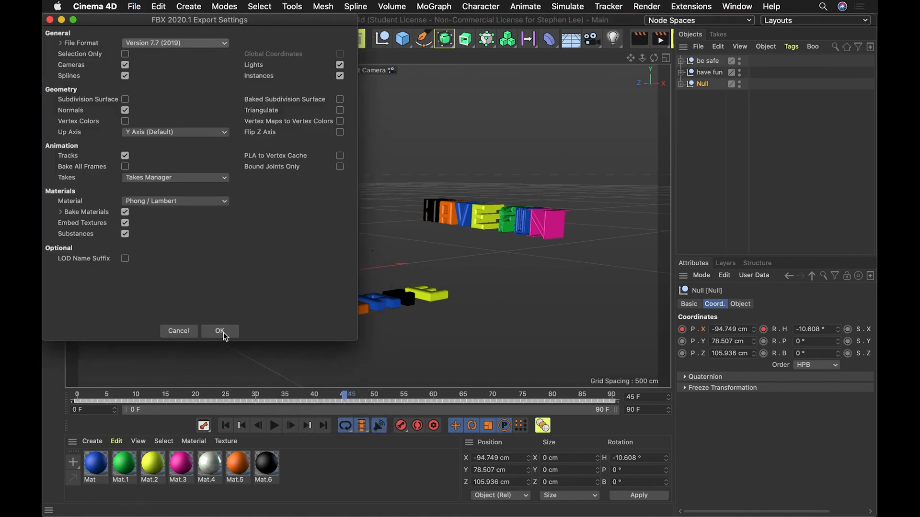
left_click(222, 331)
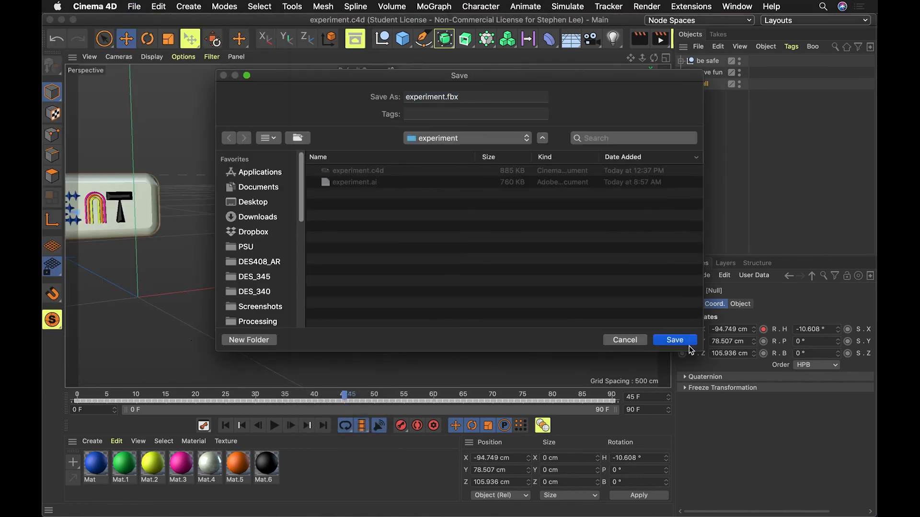
left_click(678, 341)
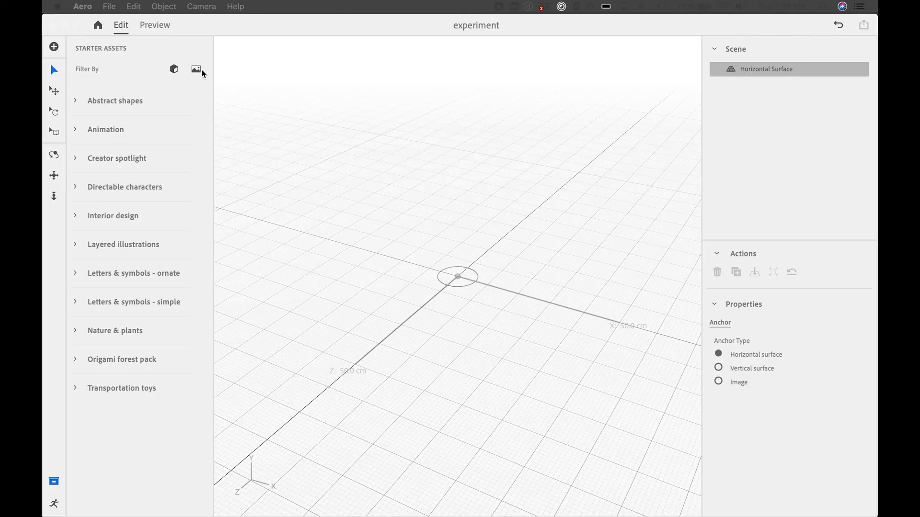
- Switch to Adobe Aero and import experiment.fbx into the horizontal surface scene
left_click(55, 48)
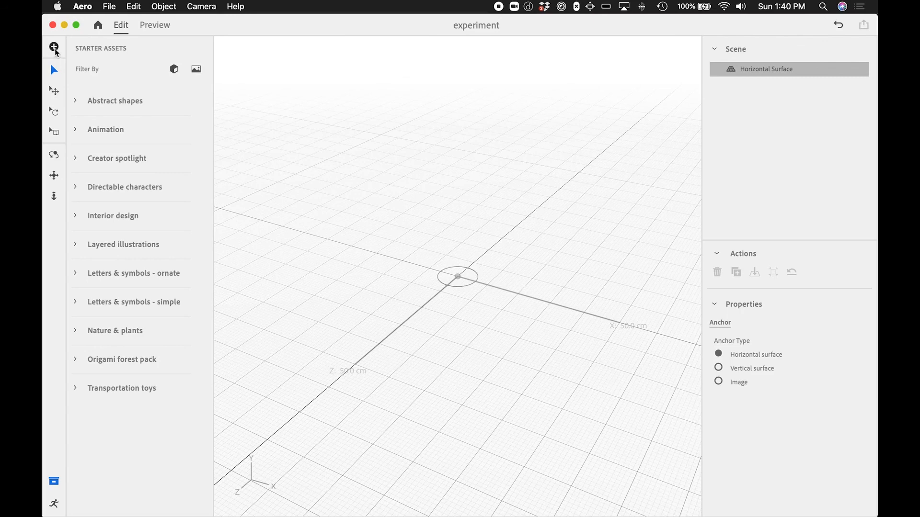
left_click(55, 49)
left_click_drag(511, 88, 438, 87)
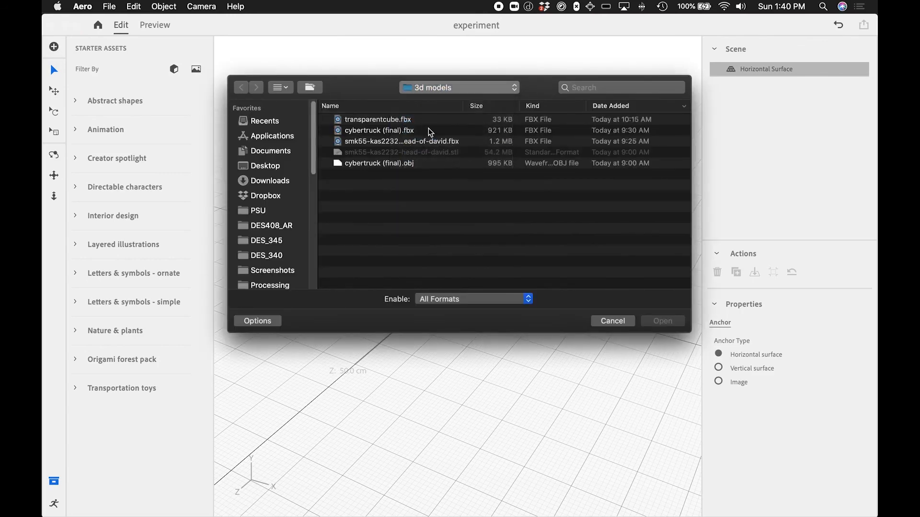
left_click(390, 123)
left_click(678, 325)
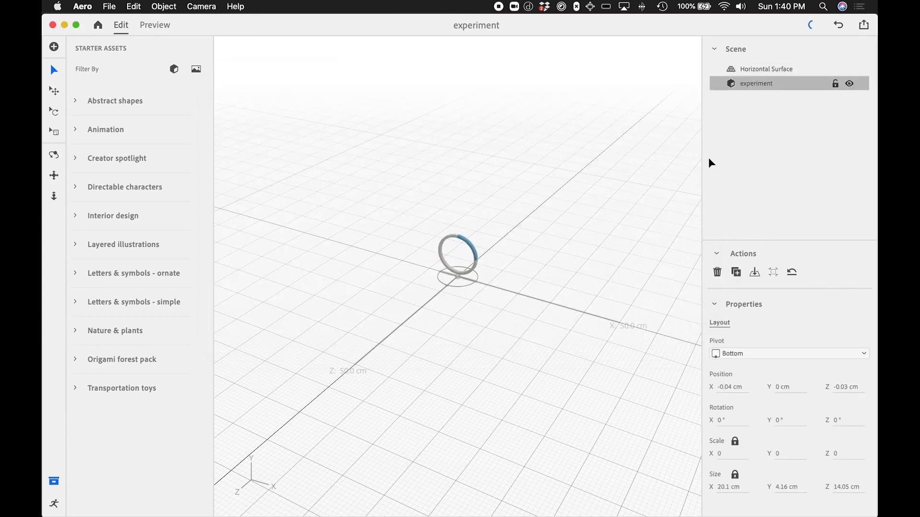
- Enlarge the imported experiment model uniformly to a scale of 1.4 and briefly preview the scene
left_click_drag(506, 291, 703, 410)
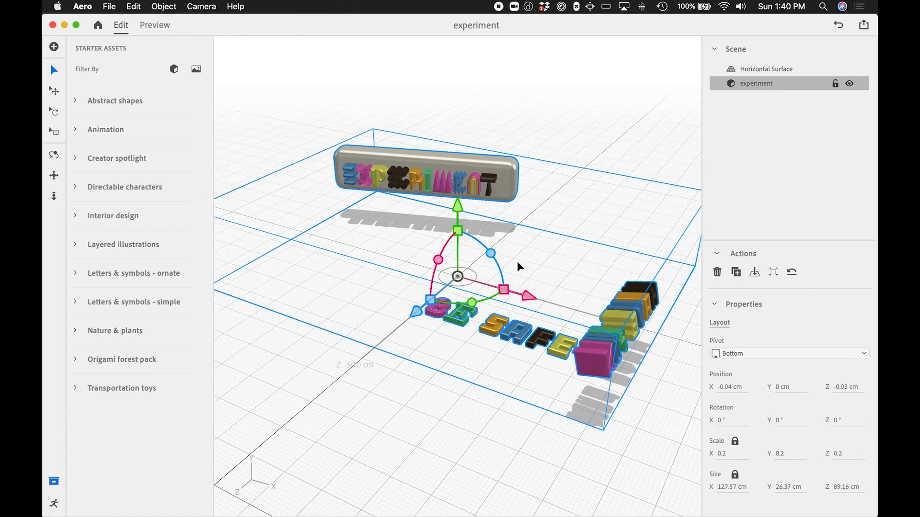
left_click_drag(503, 289, 580, 293)
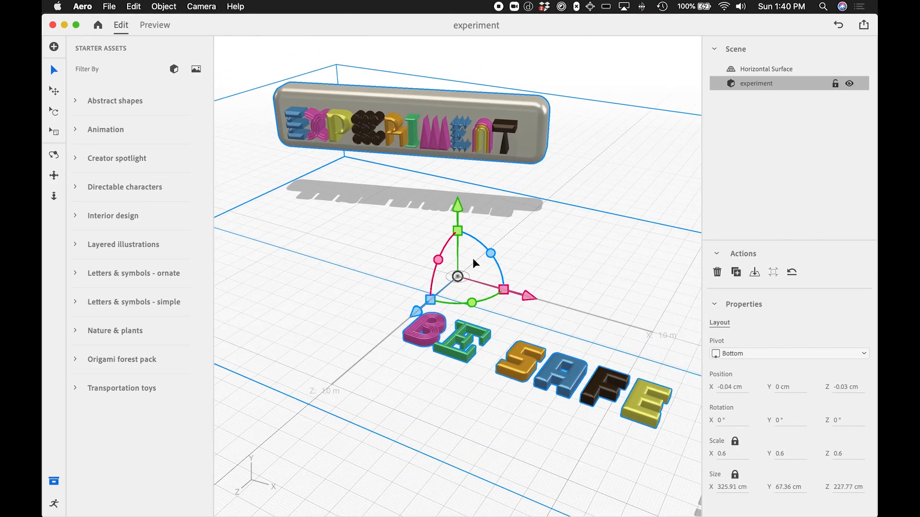
scroll(476, 262, "down", 5)
scroll(485, 267, "up", 3)
scroll(495, 287, "down", 1)
left_click_drag(507, 292, 584, 320)
scroll(472, 279, "up", 1)
scroll(464, 270, "up", 1)
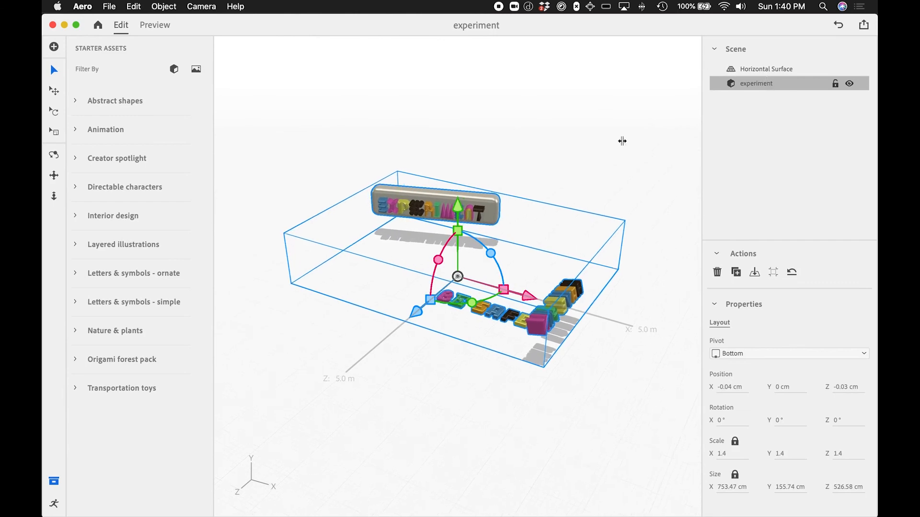
left_click(156, 26)
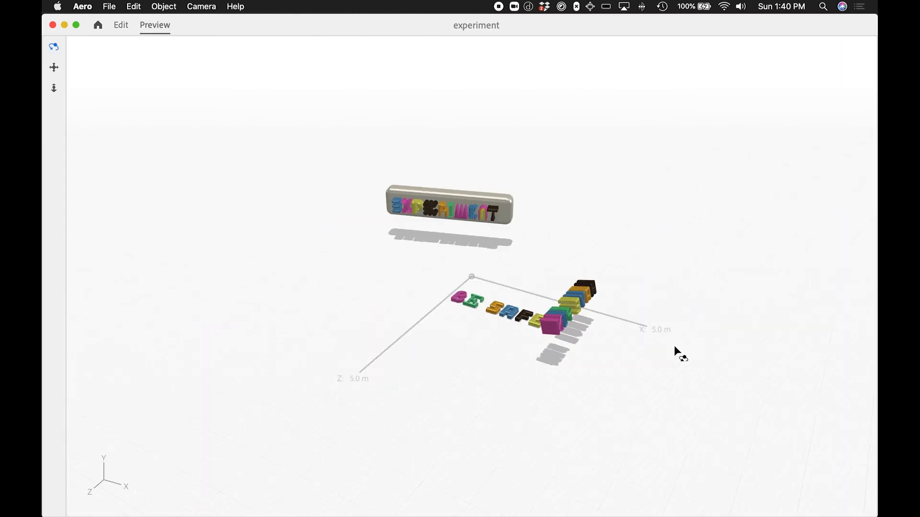
left_click(122, 25)
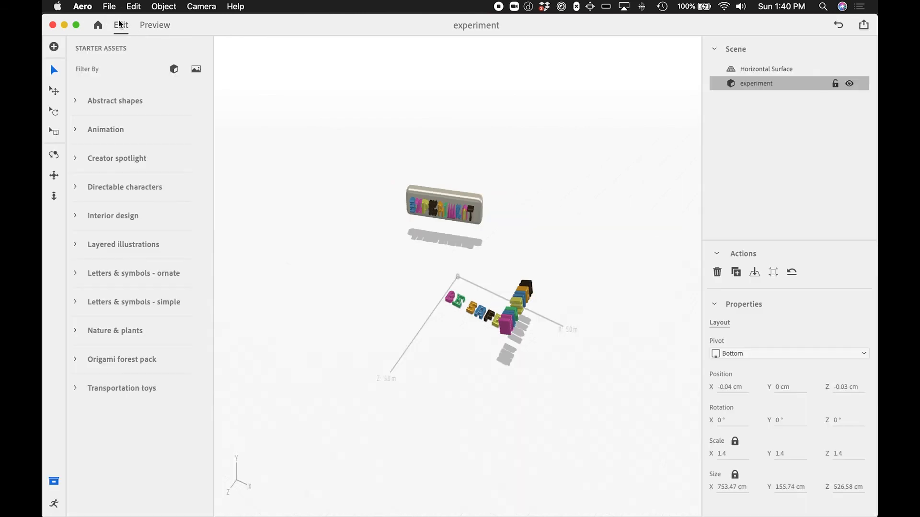
- Add a Start trigger with a Play animation action for the experiment model in the Behavior Builder
left_click(53, 505)
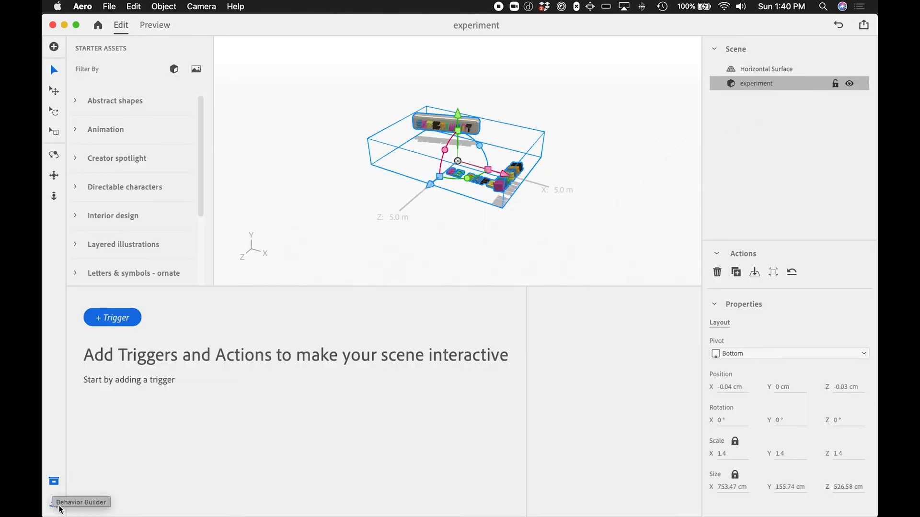
left_click(127, 319)
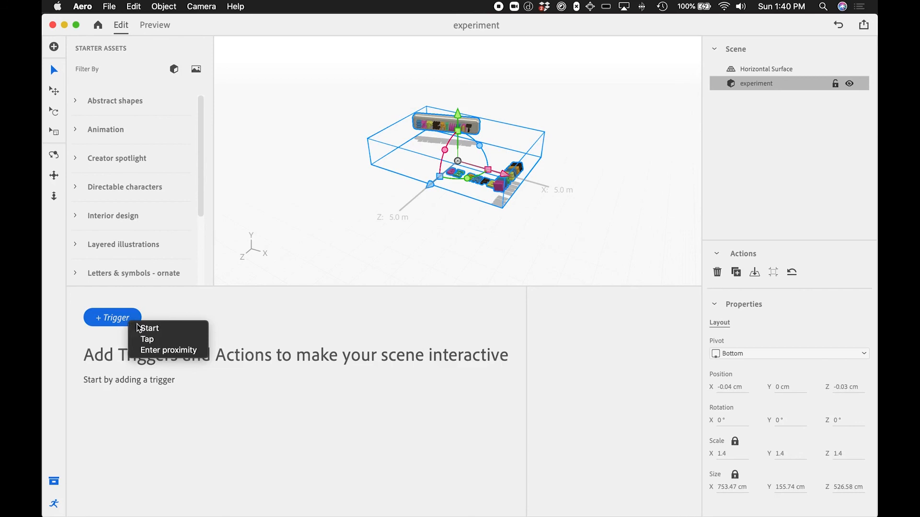
left_click(169, 329)
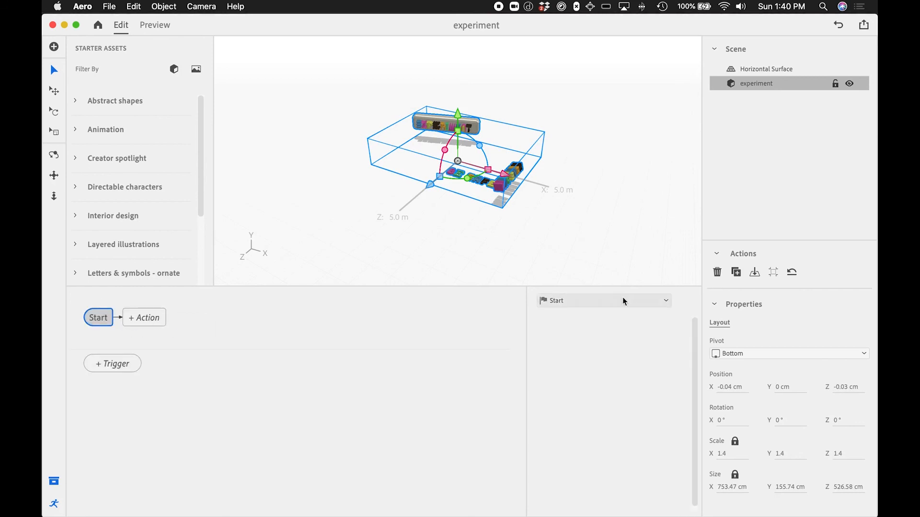
left_click(153, 321)
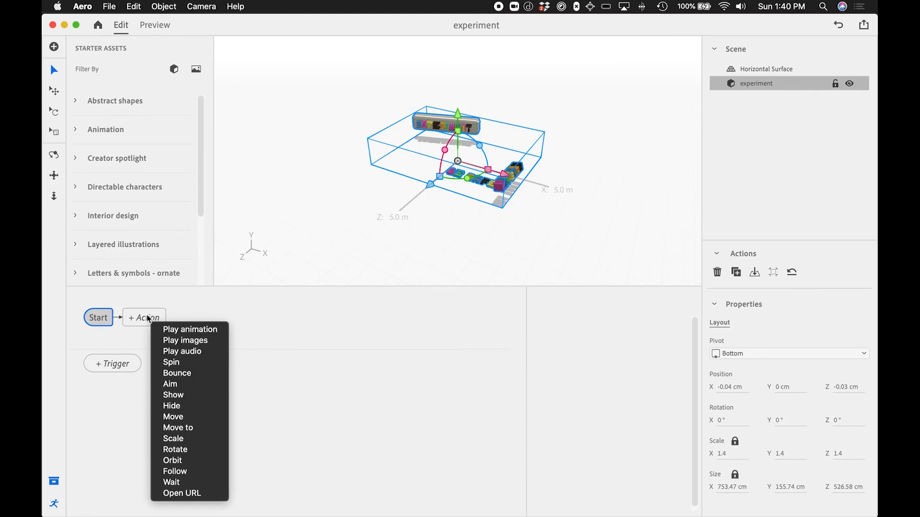
left_click(193, 332)
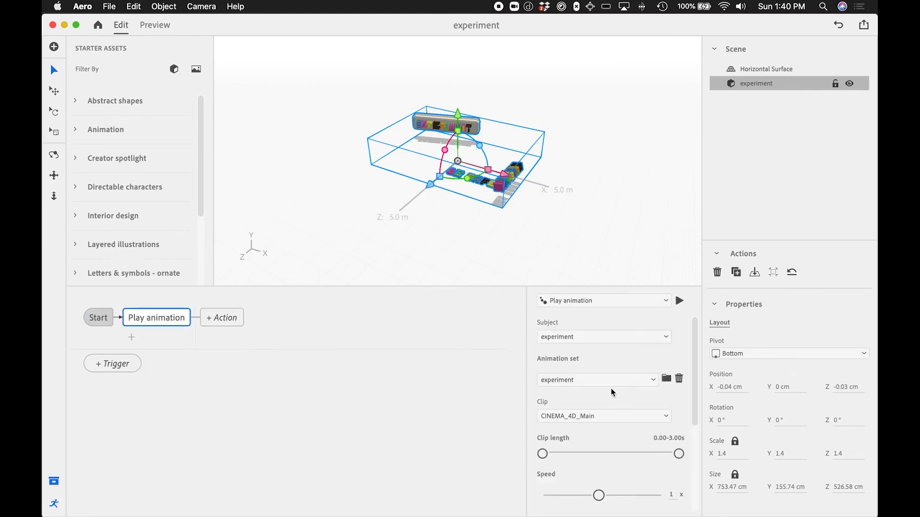
- Test the Play animation action and set its speed to 0.8x
left_click(679, 302)
scroll(690, 474, "down", 5)
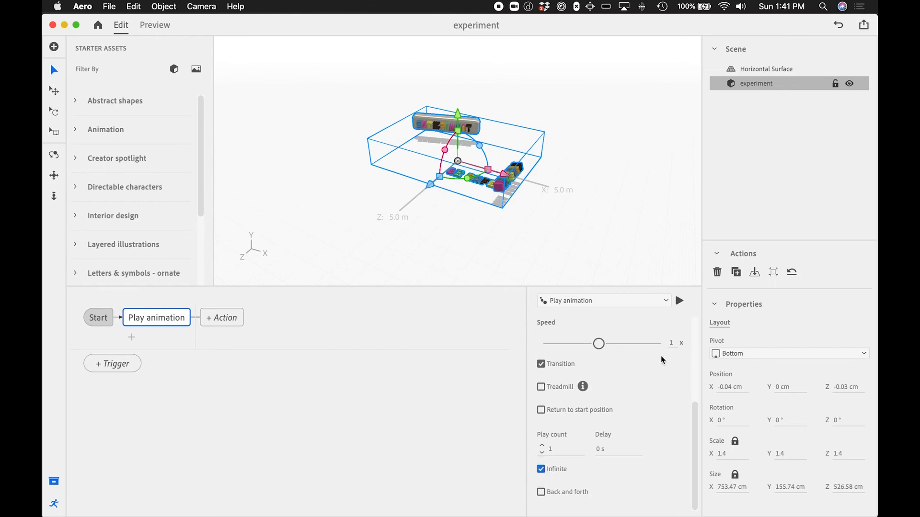
left_click_drag(703, 413, 695, 381)
left_click_drag(598, 398, 582, 387)
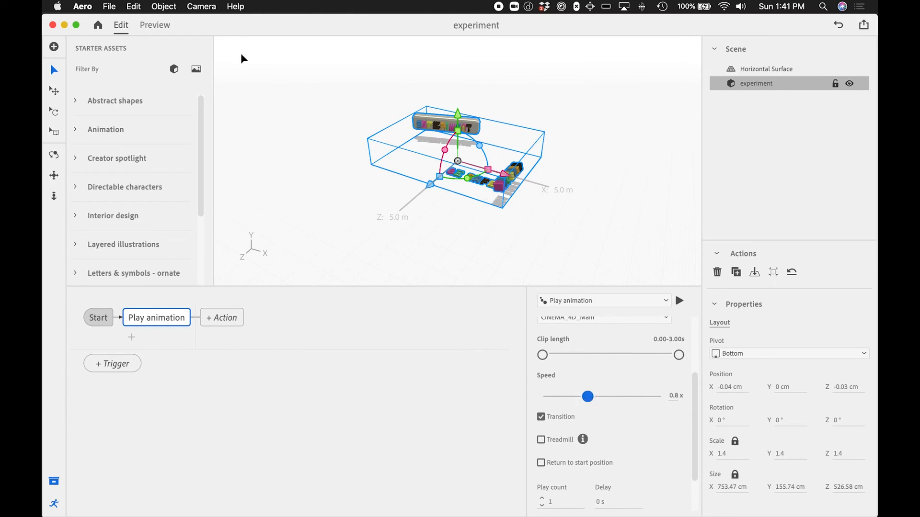
- Preview the scene and examine the animated word groups from different angles
left_click(154, 26)
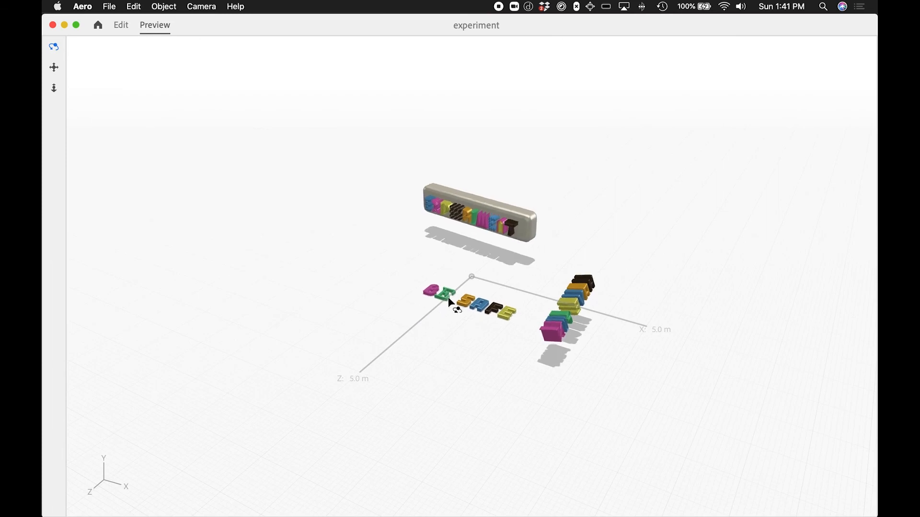
left_click(484, 266)
left_click_drag(484, 265, 577, 240)
left_click_drag(490, 245, 522, 259)
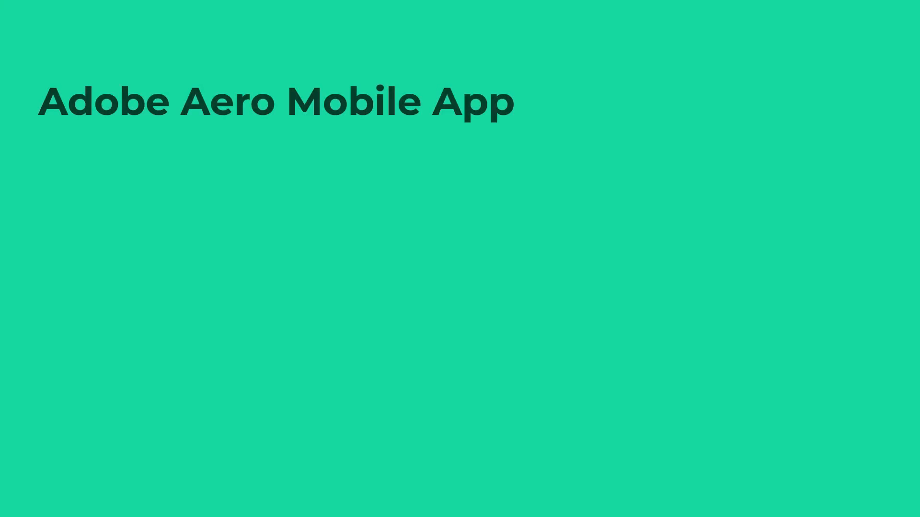